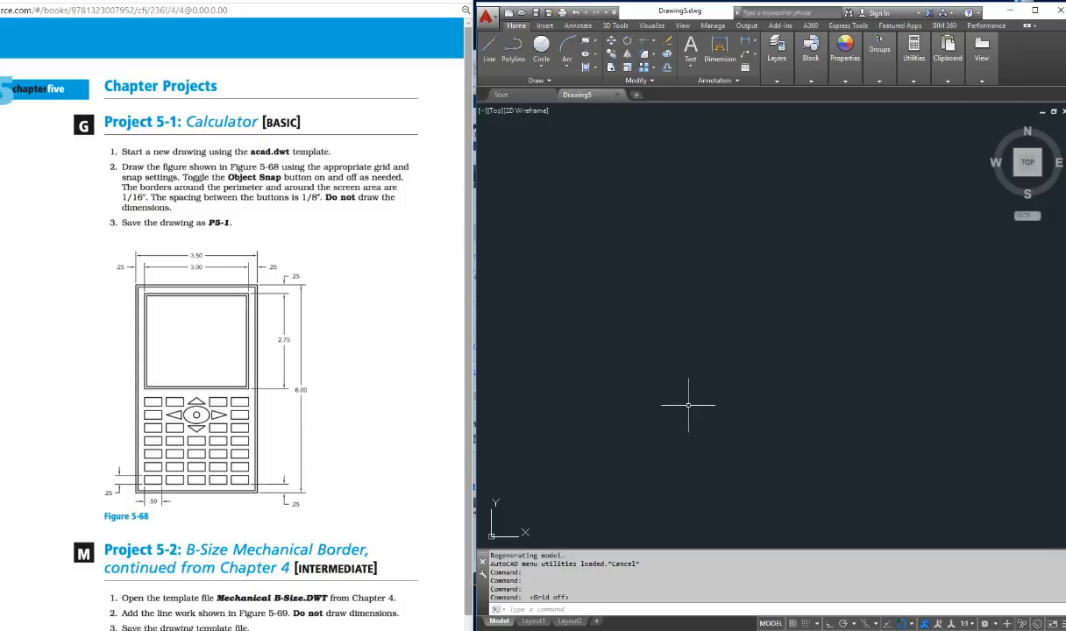
Turn on ortho mode, then toggle snap mode on and back off.
{"action": "key", "text": "F8"}
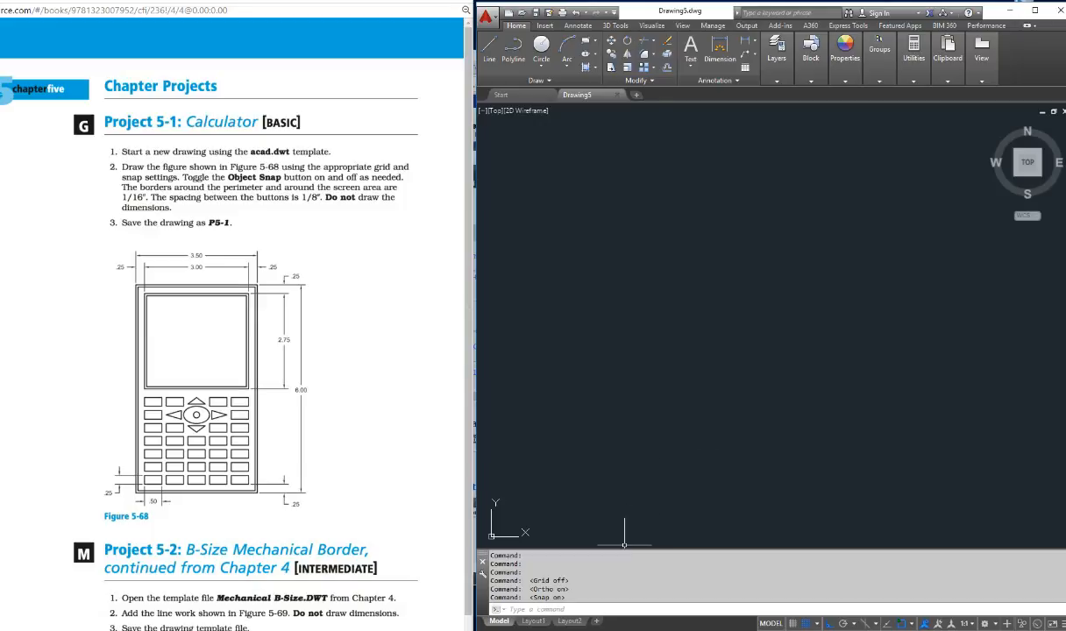
{"action": "key", "text": "F9"}
{"action": "key", "text": "F9"}
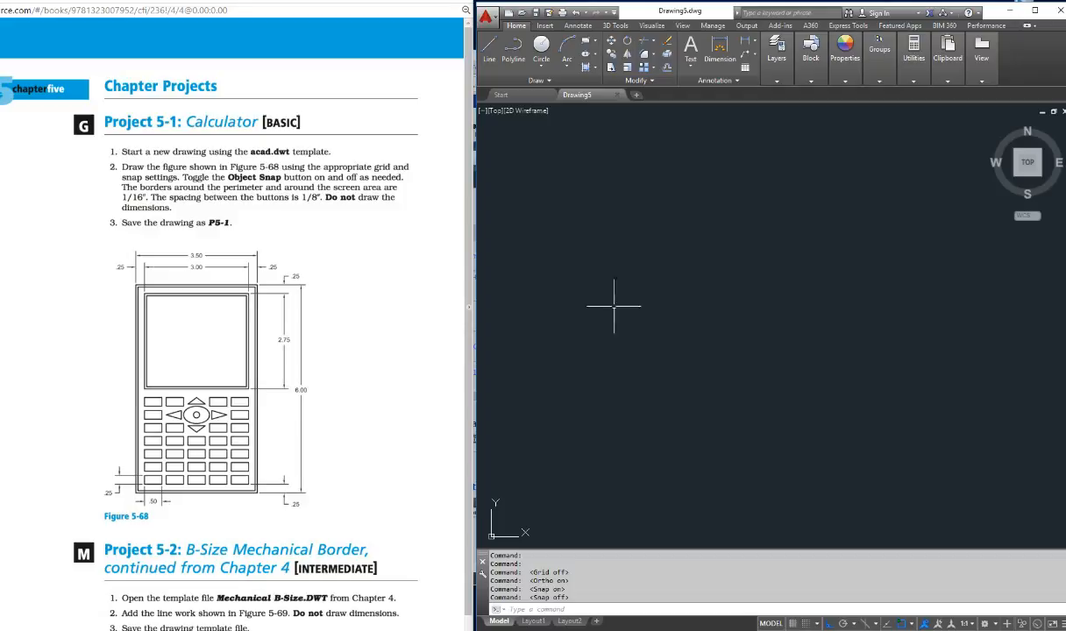
{"action": "key", "text": "Escape"}
{"action": "key", "text": "Escape"}
{"action": "key", "text": "Escape"}
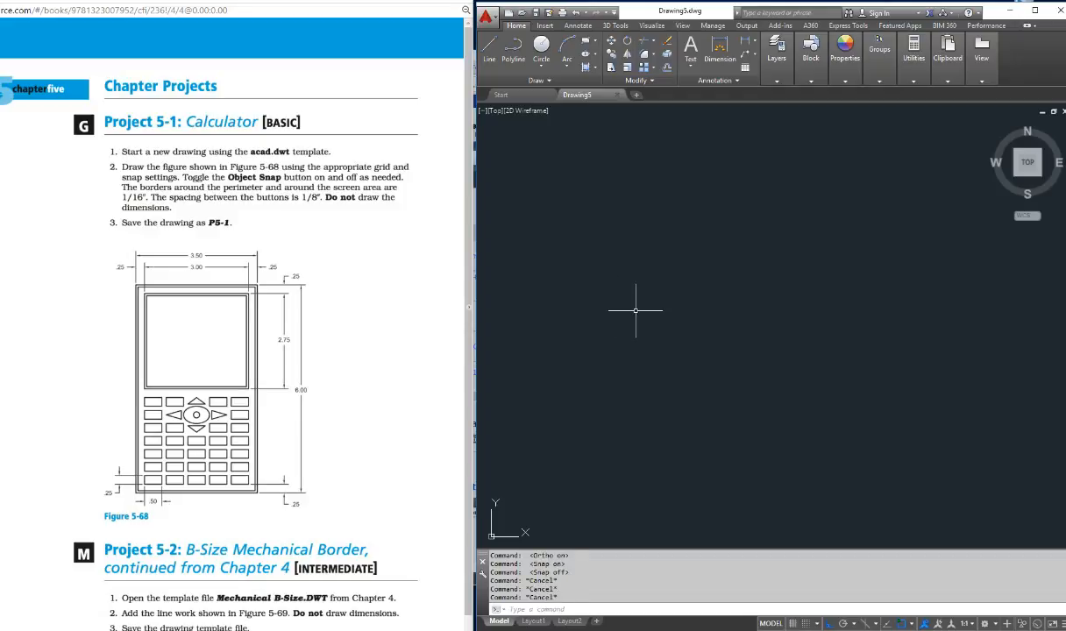
{"action": "key", "text": "Escape"}
{"action": "key", "text": "Escape"}
{"action": "key", "text": "Escape"}
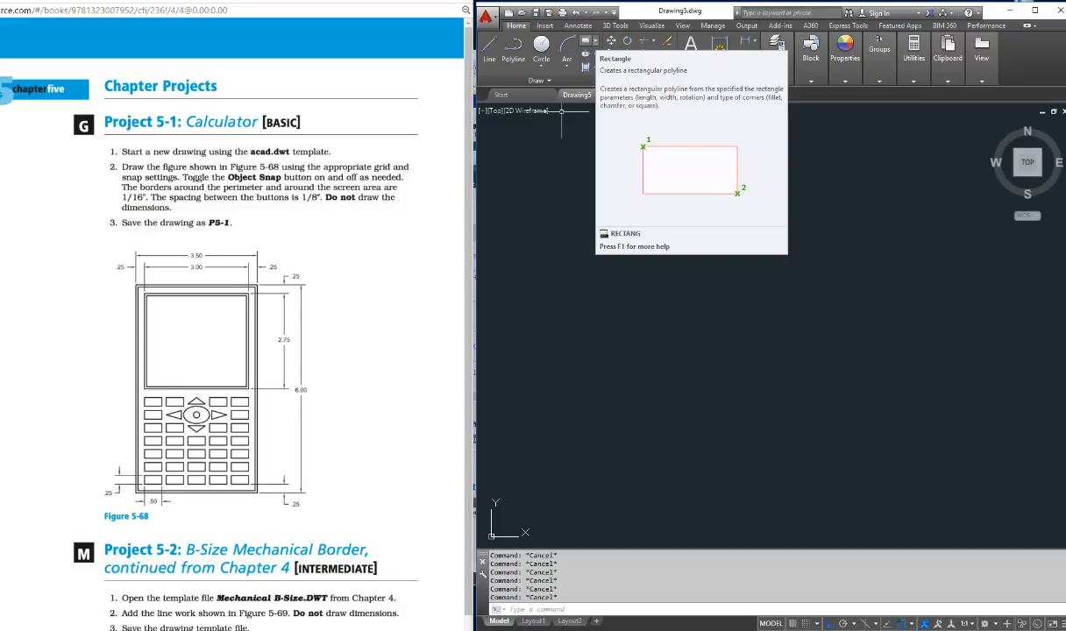
Draw the calculator's outer outline as a rectangle 3.5 wide and 6 high, toggling ortho mode during the command.
{"action": "left_click", "coordinate": [583, 41]}
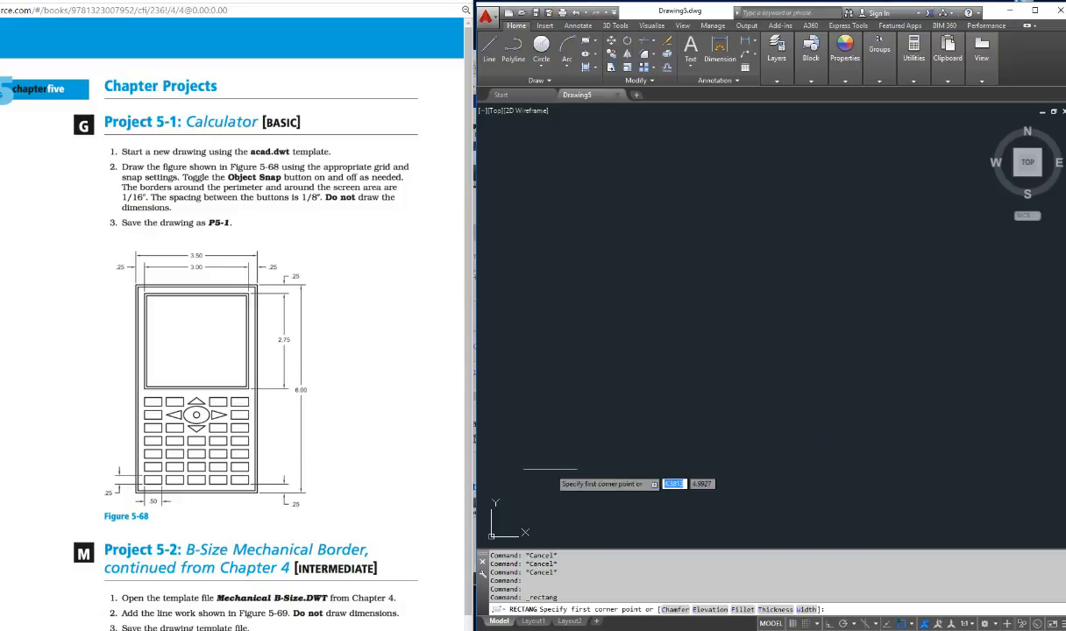
{"action": "left_click", "coordinate": [606, 474]}
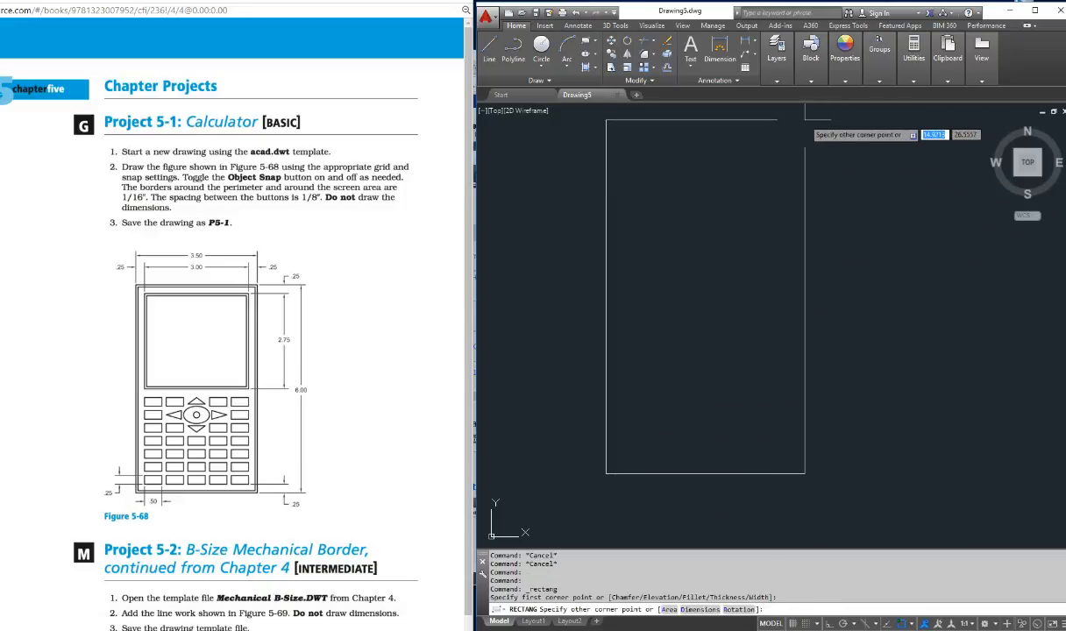
{"action": "key", "text": "F8"}
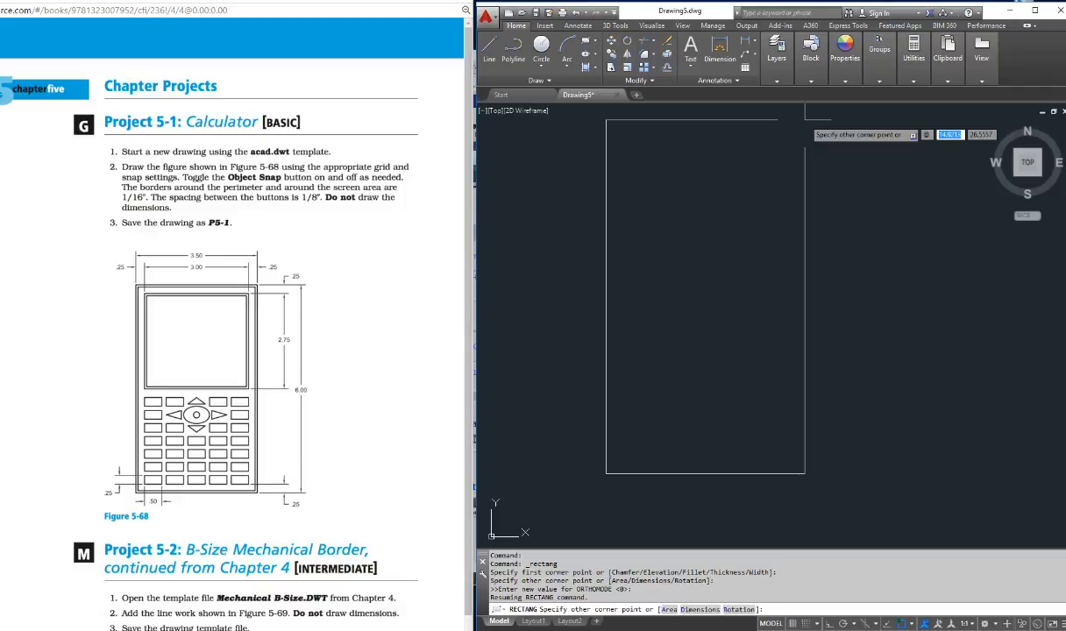
{"action": "type", "text": "3.5"}
{"action": "key", "text": "Tab"}
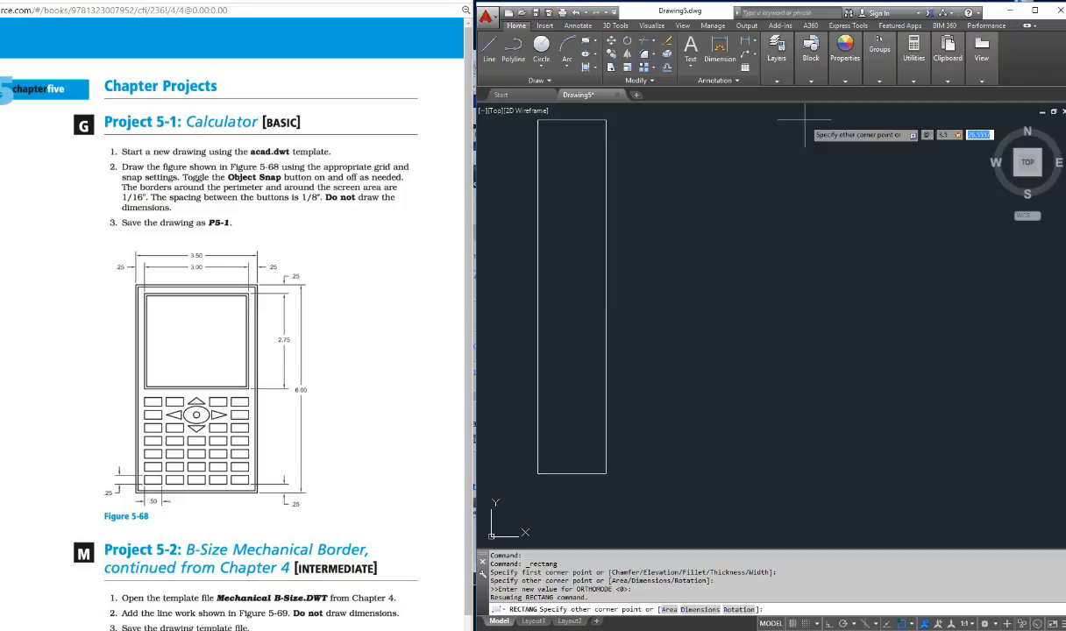
{"action": "type", "text": "6"}
{"action": "key", "text": "Return"}
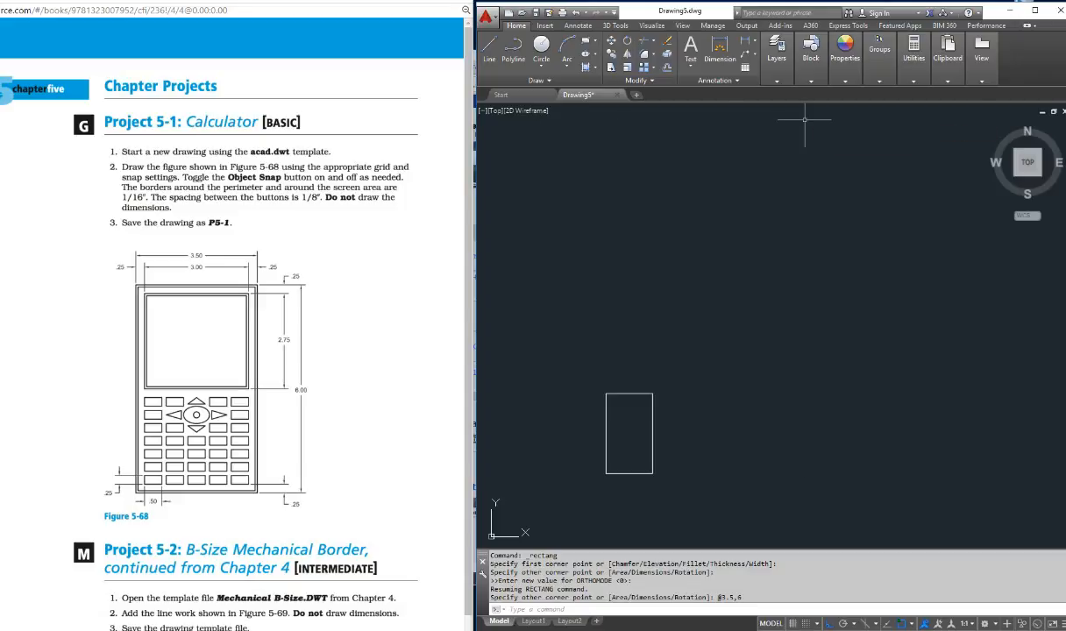
{"action": "scroll", "coordinate": [625, 428], "scroll_direction": "up", "scroll_amount": 4}
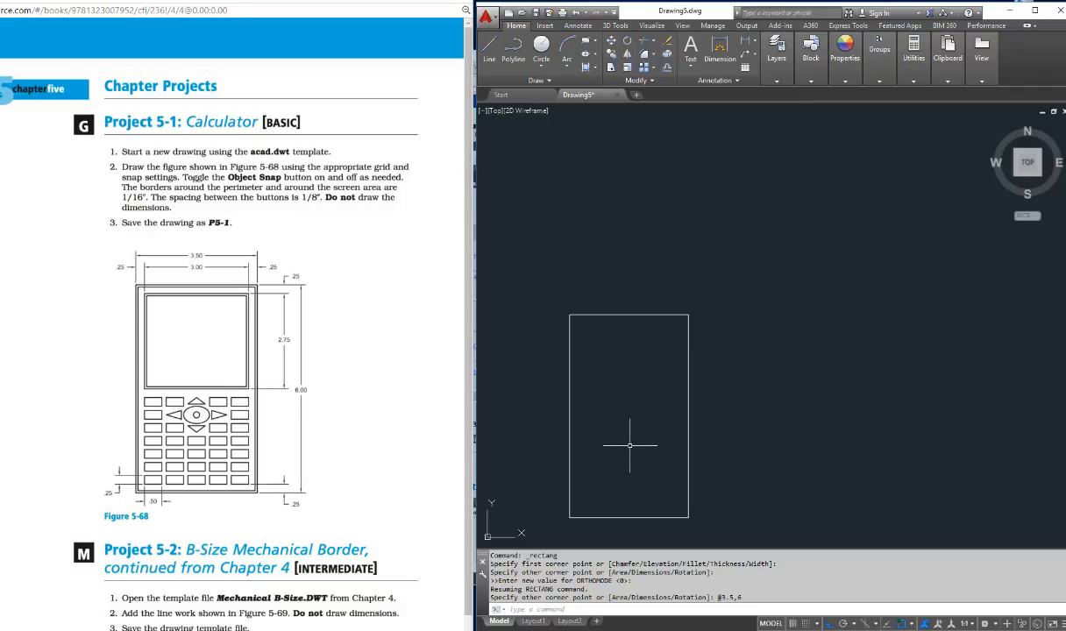
{"action": "key", "text": "Escape"}
{"action": "key", "text": "Escape"}
{"action": "key", "text": "Escape"}
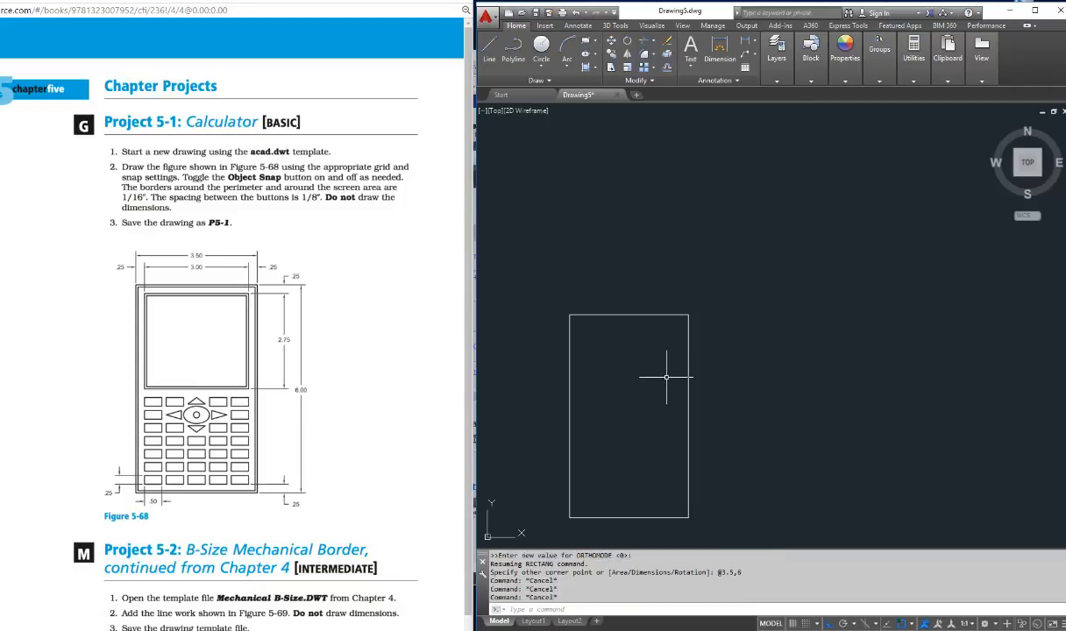
Offset the calculator's outer rectangle inward by .0625 to create the border.
{"action": "type", "text": "p"}
{"action": "key", "text": "Return"}
{"action": "left_click_drag", "start_coordinate": [644, 402], "coordinate": [712, 321]}
{"action": "key", "text": "Escape"}
{"action": "scroll", "coordinate": [694, 325], "scroll_direction": "up", "scroll_amount": 2}
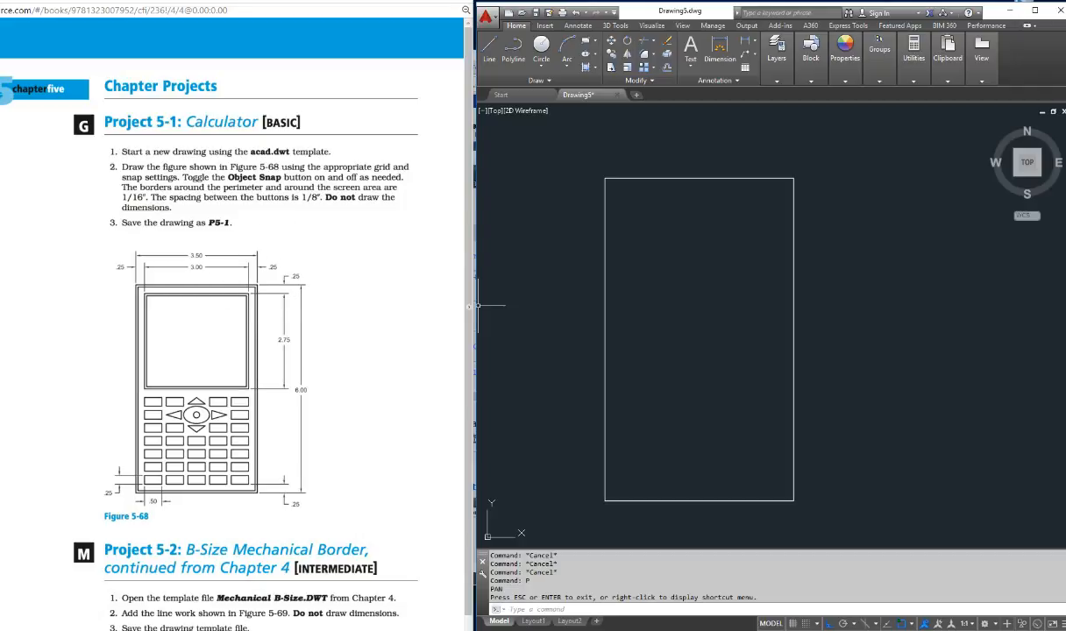
{"action": "key", "text": "Escape"}
{"action": "key", "text": "Escape"}
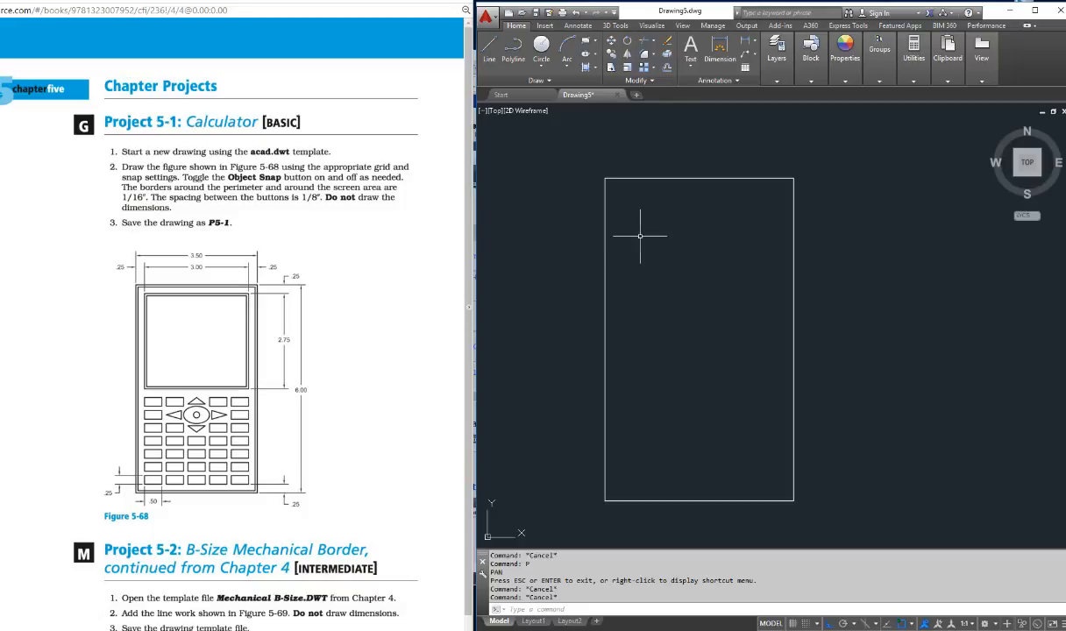
{"action": "key", "text": "Escape"}
{"action": "key", "text": "Escape"}
{"action": "key", "text": "Escape"}
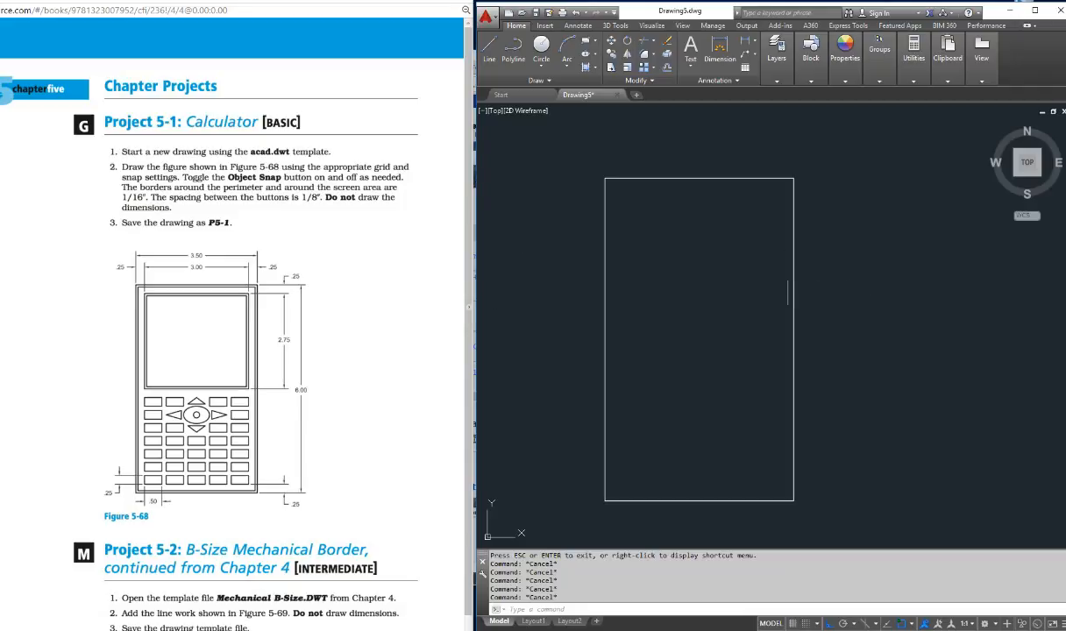
{"action": "key", "text": "Escape"}
{"action": "type", "text": "offset"}
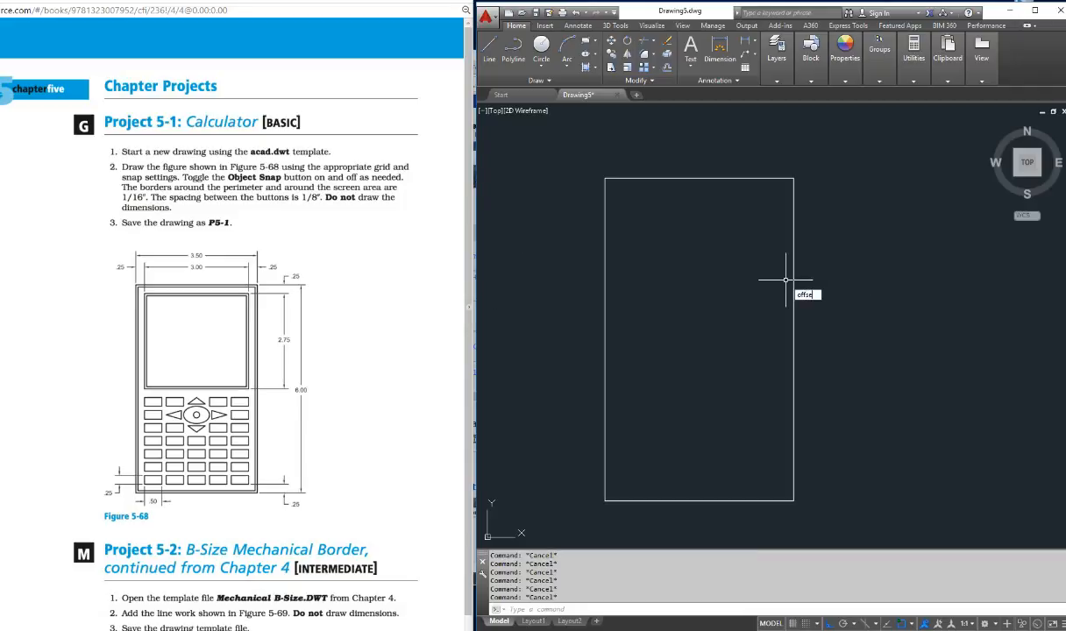
{"action": "key", "text": "Return"}
{"action": "type", "text": ".0625"}
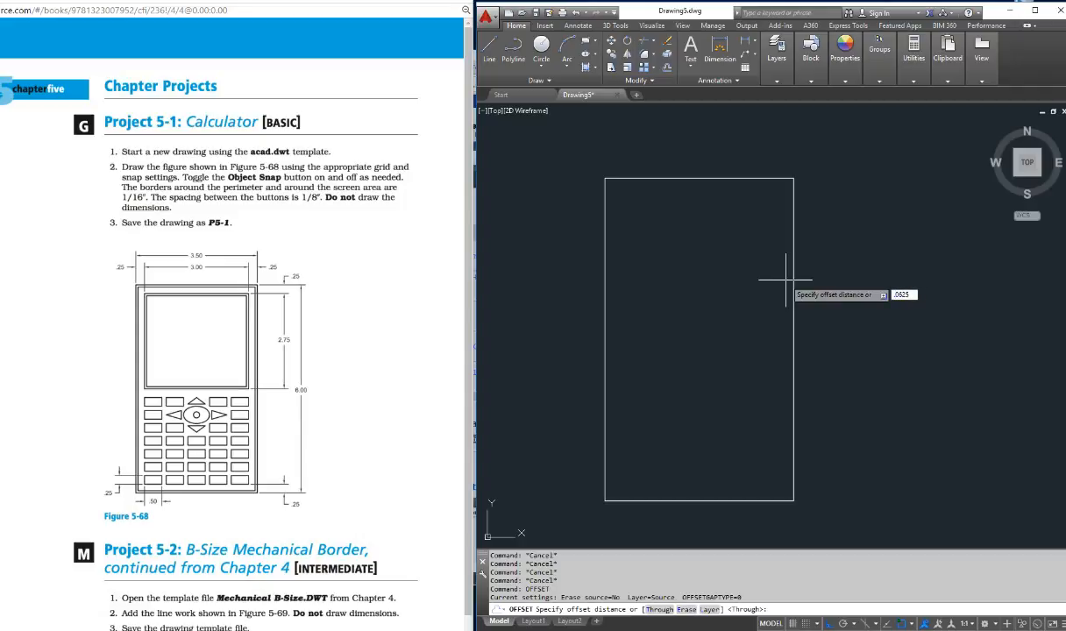
{"action": "key", "text": "Return"}
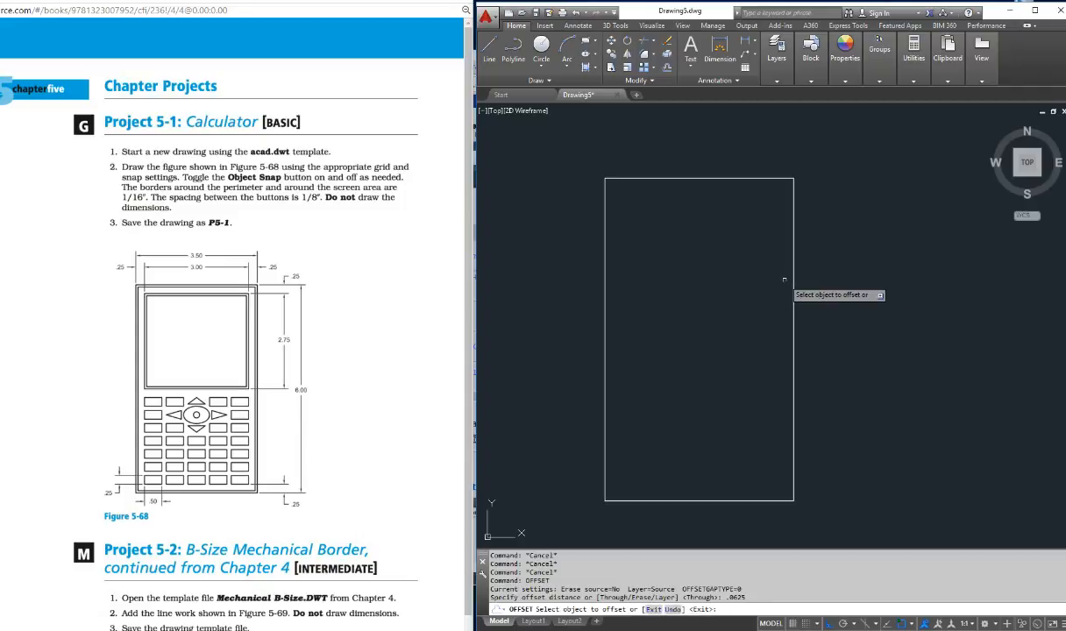
{"action": "left_click", "coordinate": [794, 274]}
{"action": "left_click", "coordinate": [740, 282]}
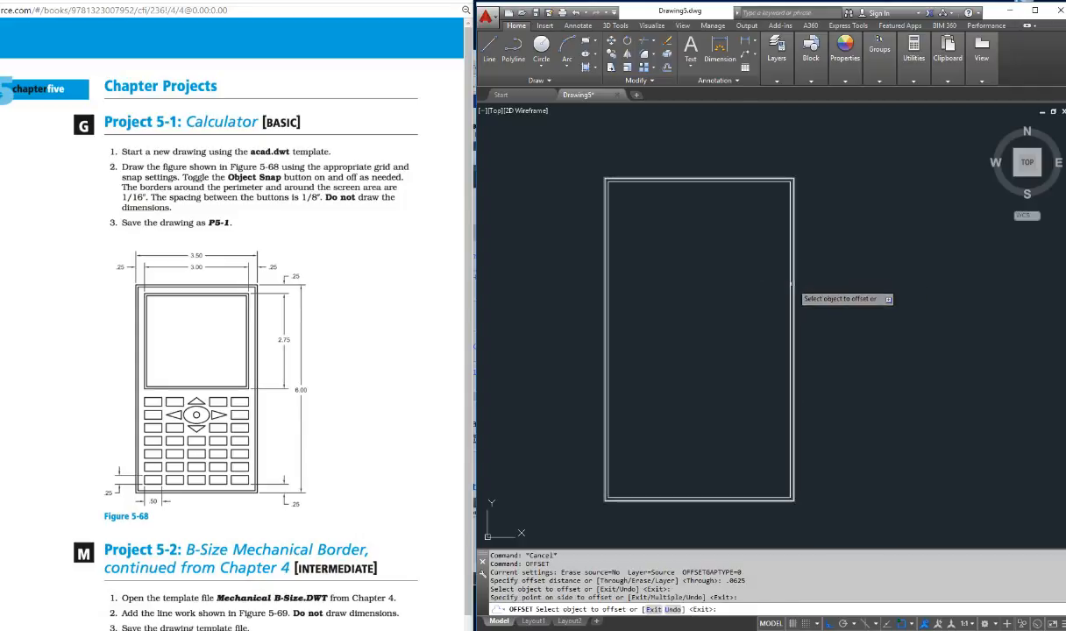
{"action": "key", "text": "Escape"}
{"action": "key", "text": "Escape"}
{"action": "key", "text": "Escape"}
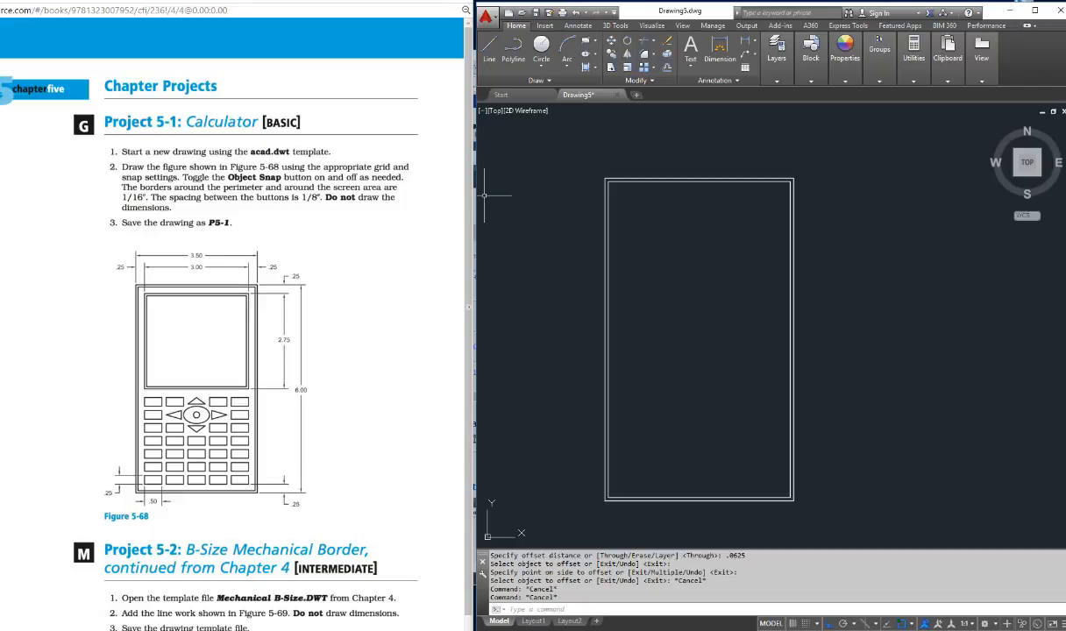
{"action": "key", "text": "Escape"}
{"action": "key", "text": "Escape"}
{"action": "key", "text": "Escape"}
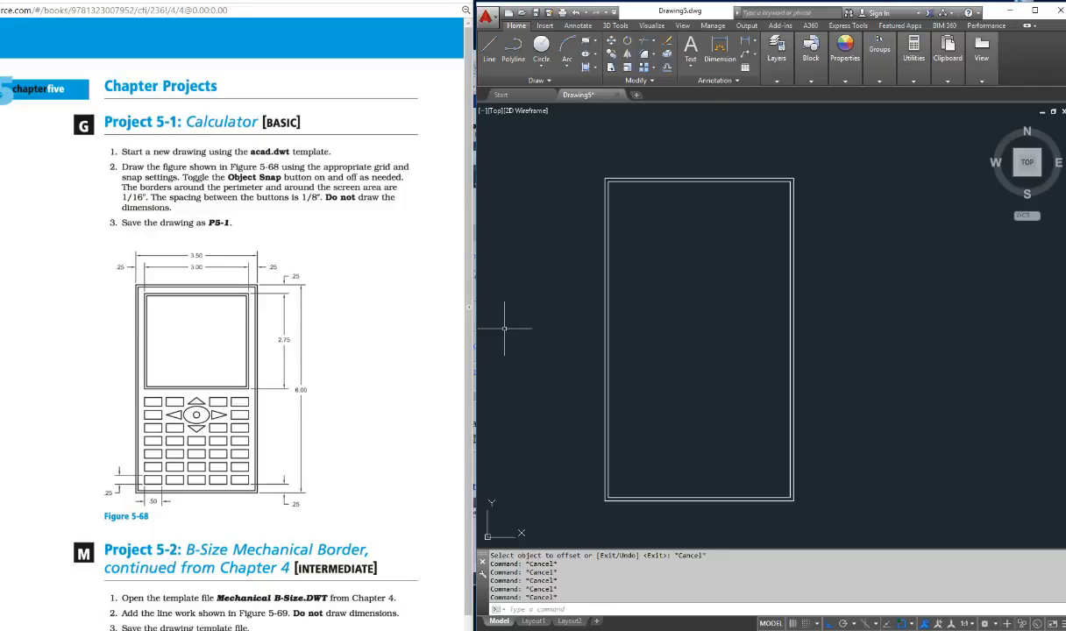
{"action": "key", "text": "Escape"}
{"action": "type", "text": "explode"}
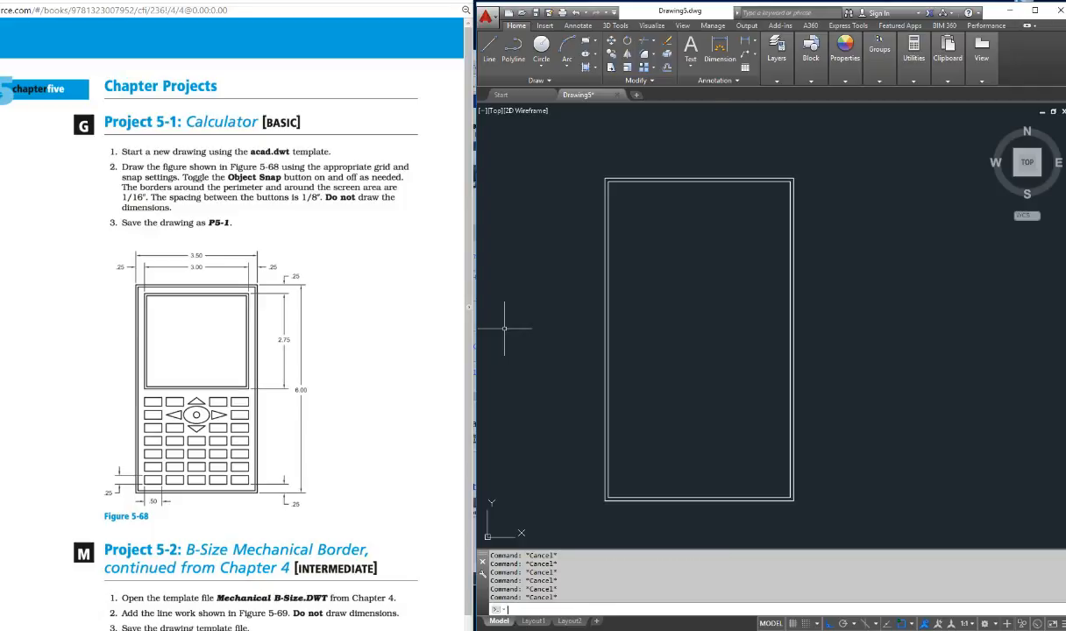
{"action": "key", "text": "Return"}
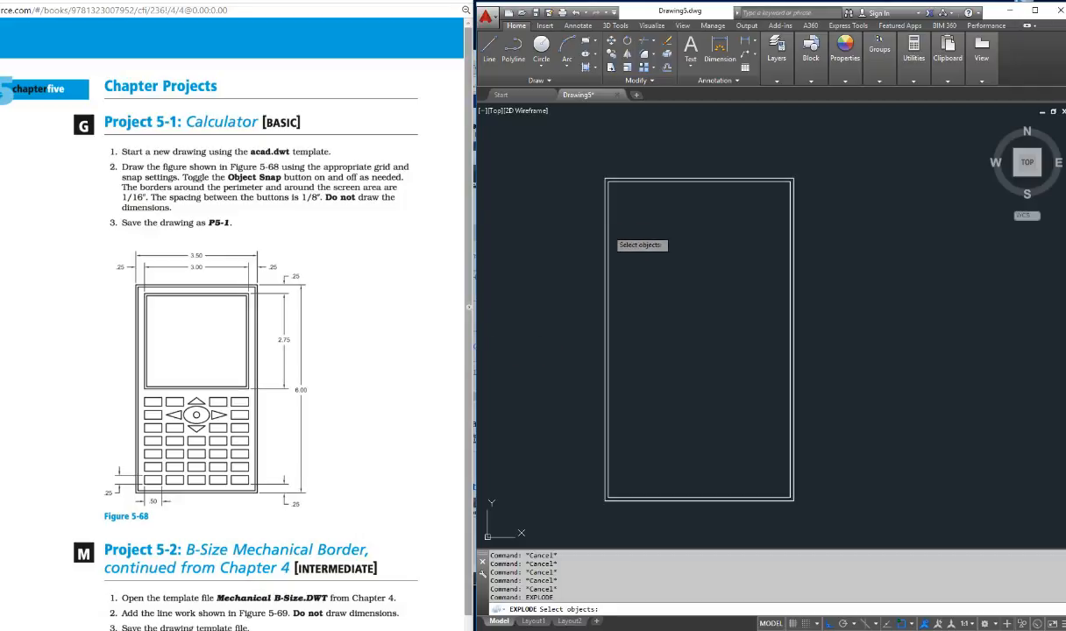
{"action": "left_click", "coordinate": [790, 261]}
{"action": "left_click", "coordinate": [794, 264]}
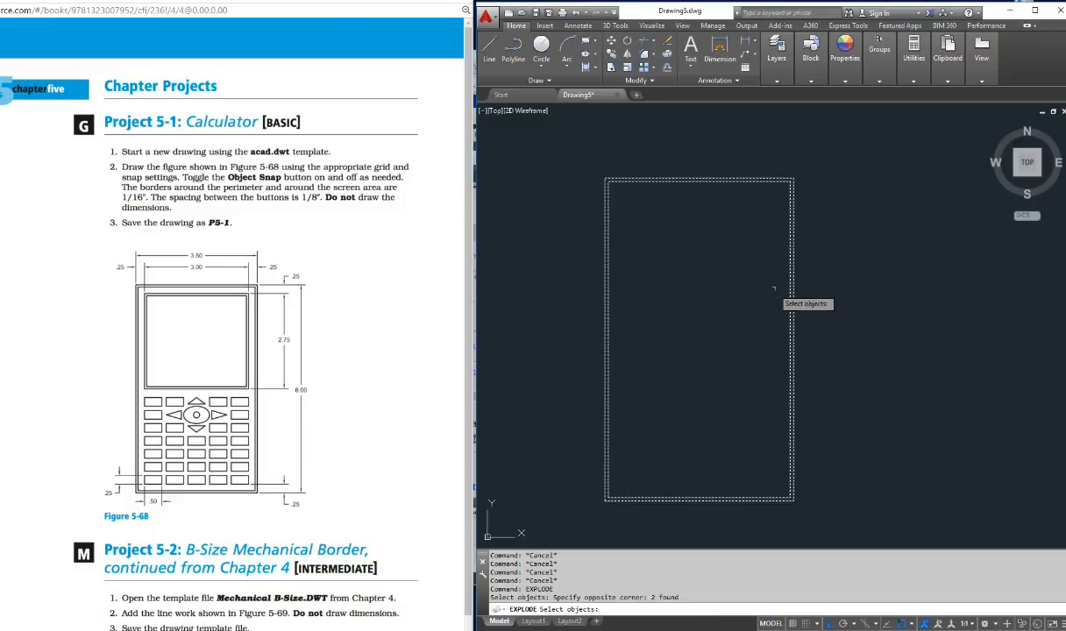
{"action": "key", "text": "Escape"}
{"action": "key", "text": "Escape"}
{"action": "key", "text": "Escape"}
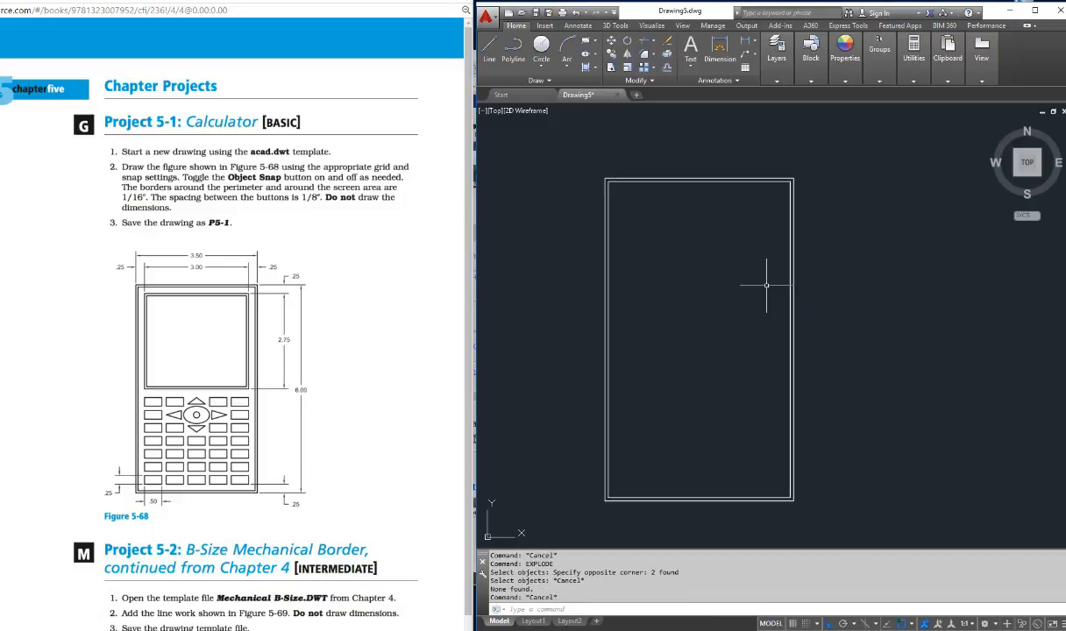
{"action": "left_click", "coordinate": [792, 290]}
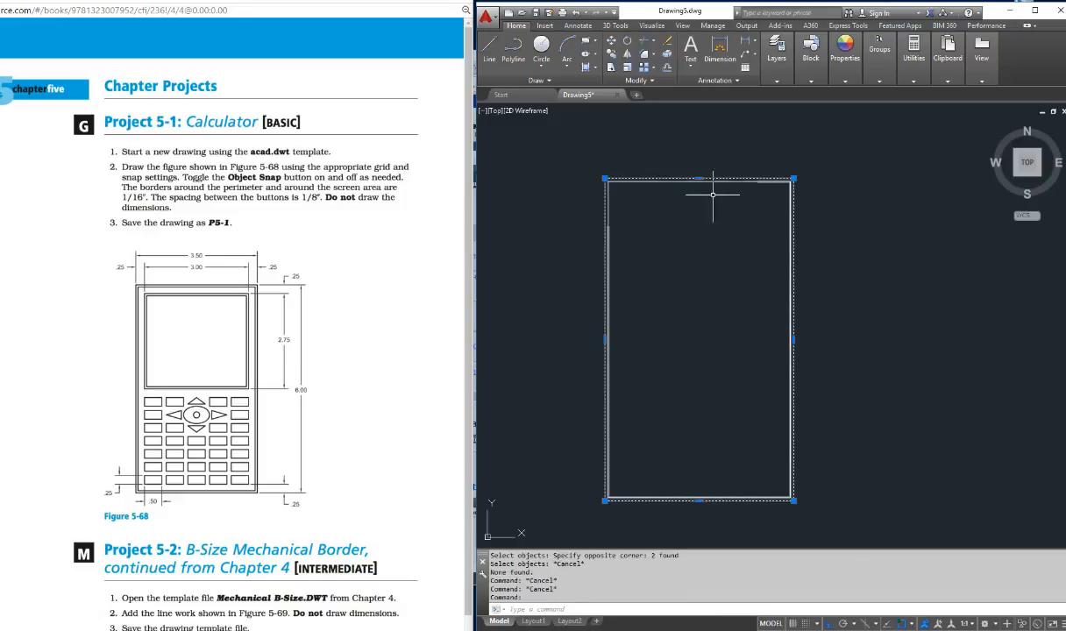
{"action": "left_click", "coordinate": [789, 364]}
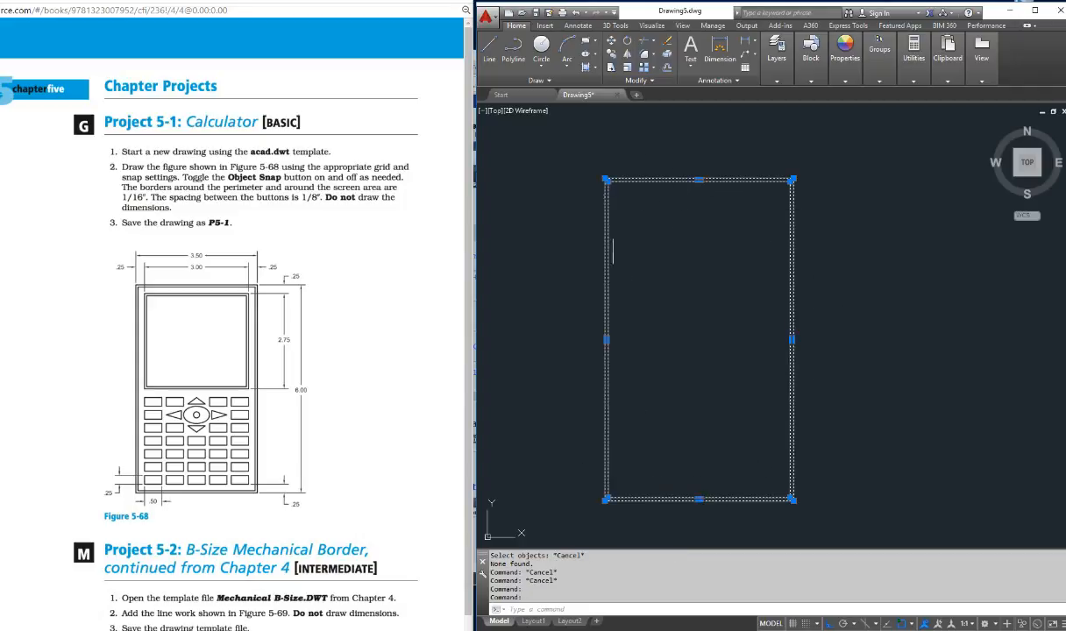
{"action": "key", "text": "Escape"}
{"action": "key", "text": "Escape"}
Explode both the outer and inner border rectangles into separate lines.
{"action": "type", "text": "explode"}
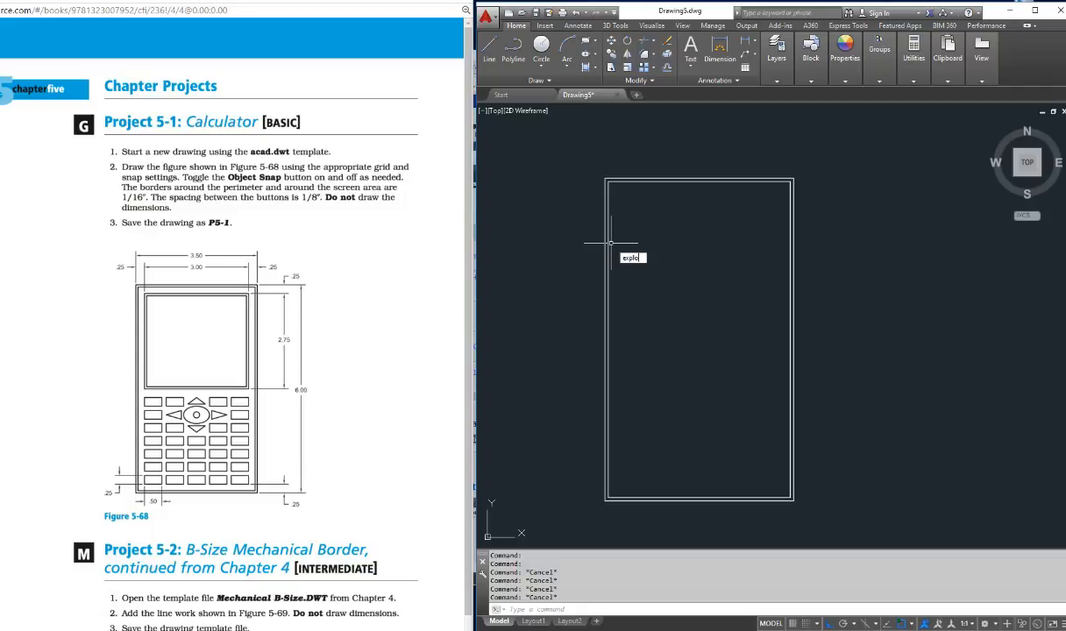
{"action": "key", "text": "Return"}
{"action": "left_click", "coordinate": [617, 242]}
{"action": "left_click", "coordinate": [561, 258]}
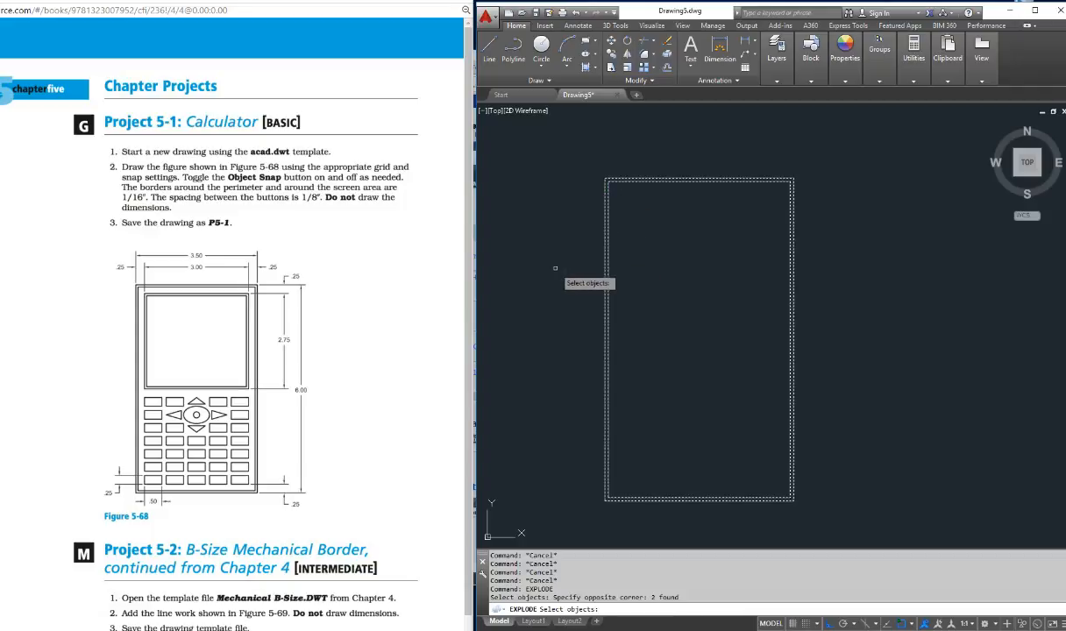
{"action": "key", "text": "Return"}
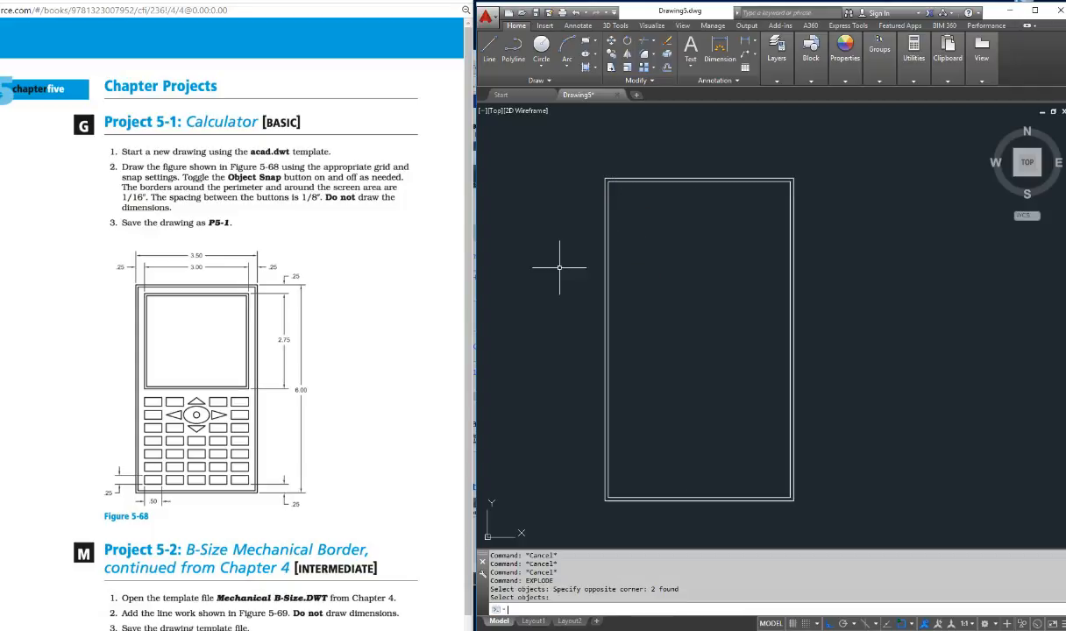
{"action": "left_click", "coordinate": [611, 231]}
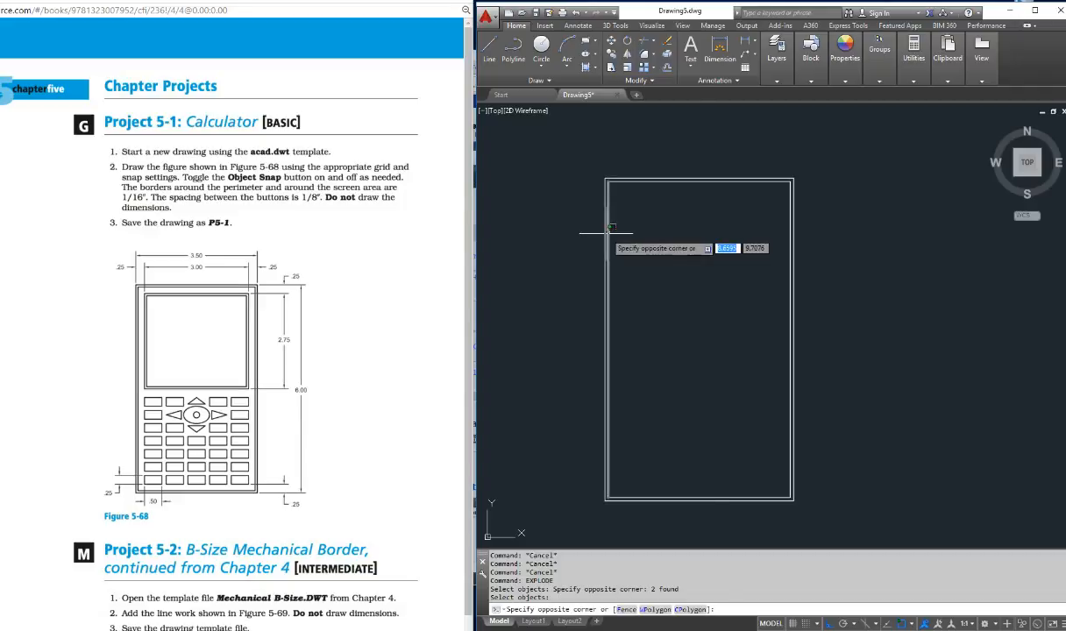
{"action": "left_click", "coordinate": [619, 231]}
{"action": "key", "text": "Escape"}
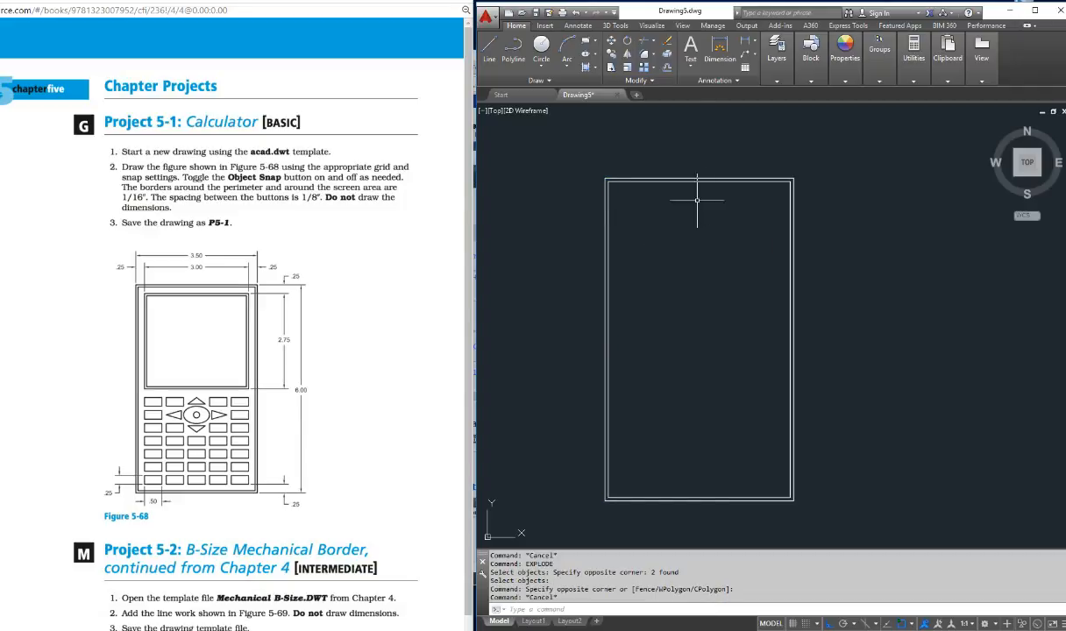
{"action": "key", "text": "Escape"}
{"action": "key", "text": "Escape"}
{"action": "key", "text": "Escape"}
{"action": "key", "text": "Escape"}
{"action": "key", "text": "Escape"}
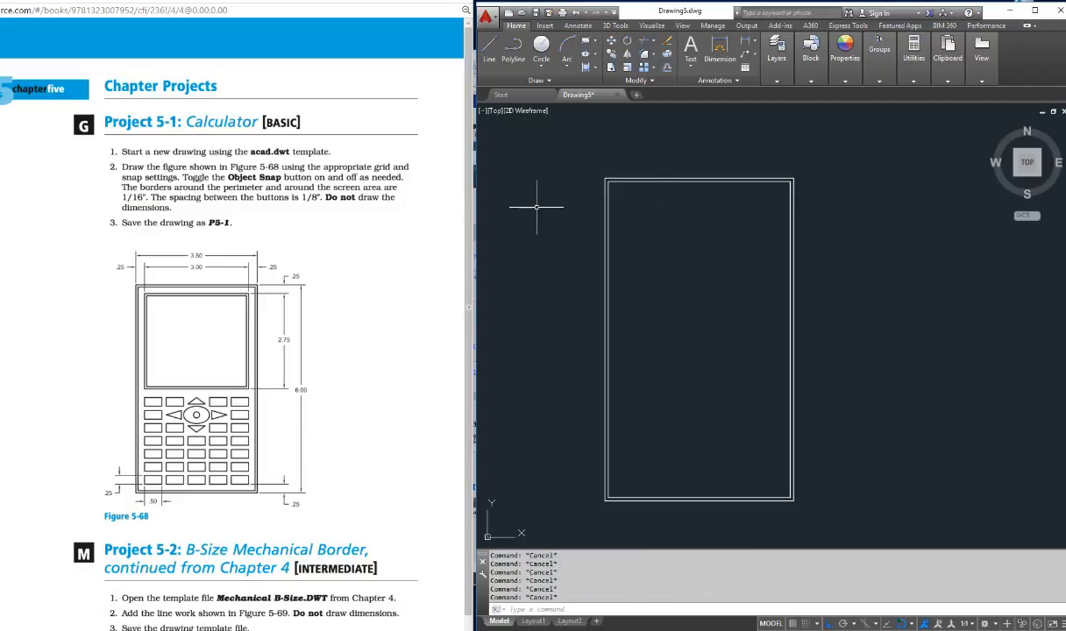
Create a vertical construction line offset .25 inward from the outline's right outer edge.
{"action": "type", "text": "xl"}
{"action": "key", "text": "Return"}
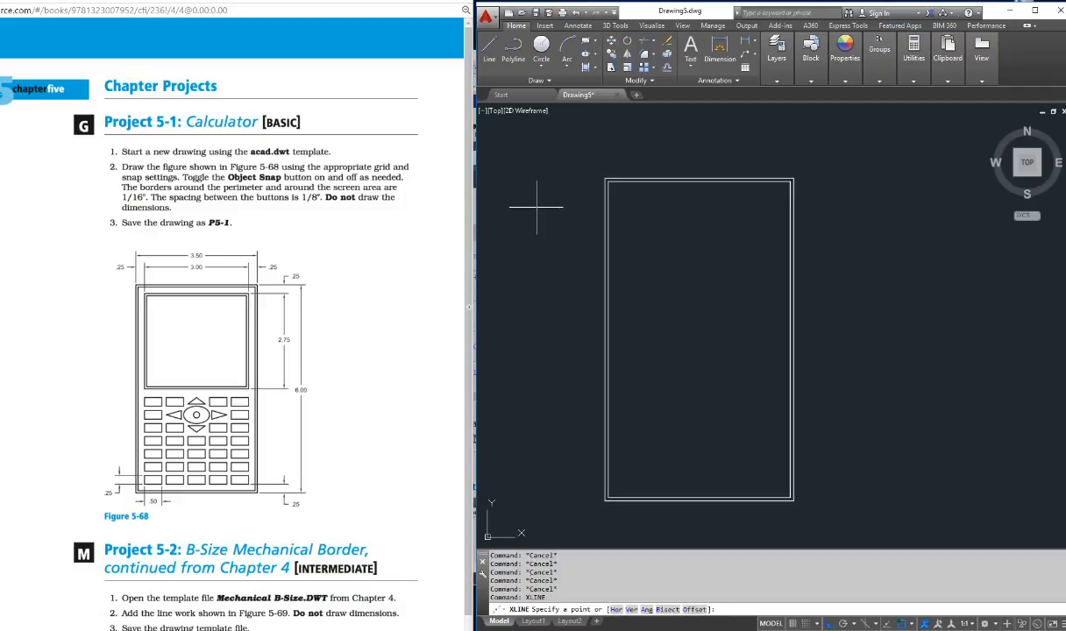
{"action": "type", "text": "o"}
{"action": "key", "text": "Return"}
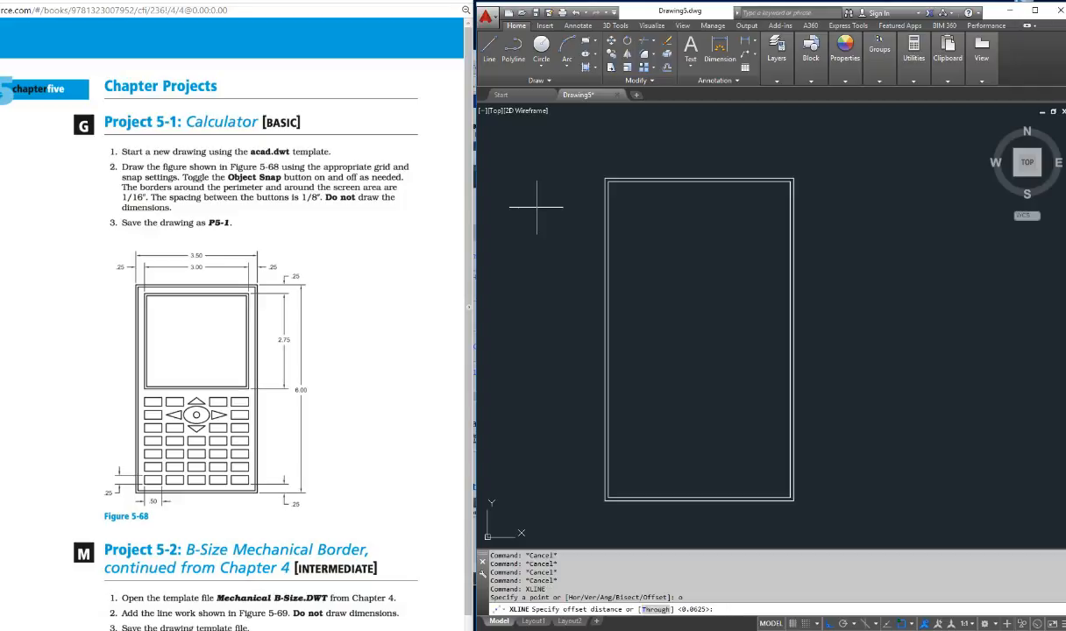
{"action": "type", "text": ".25"}
{"action": "key", "text": "Return"}
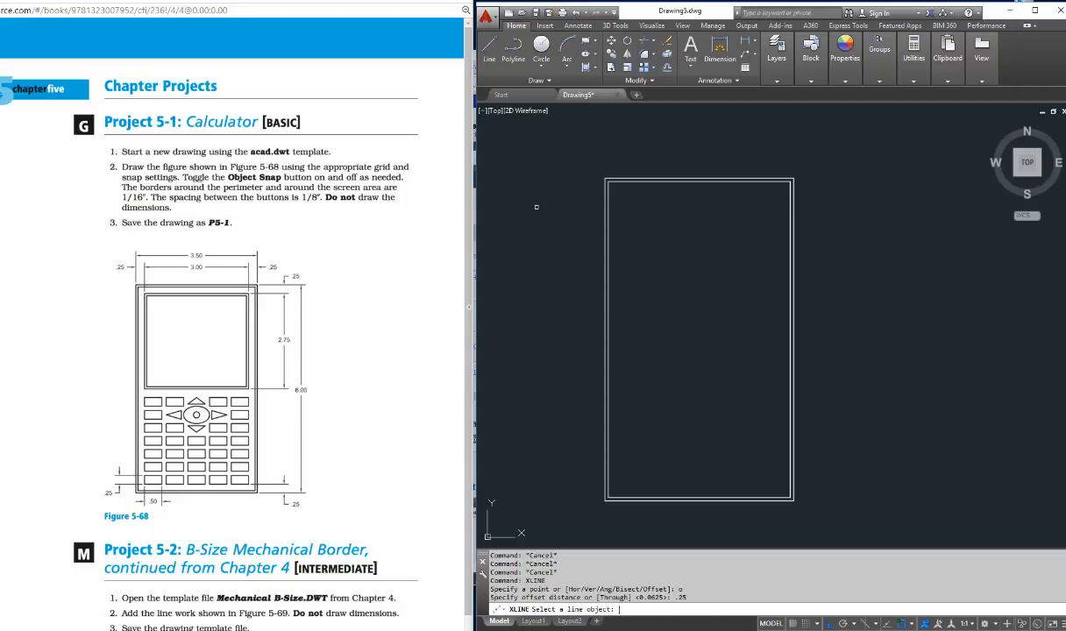
{"action": "left_click", "coordinate": [795, 301]}
{"action": "left_click", "coordinate": [749, 310]}
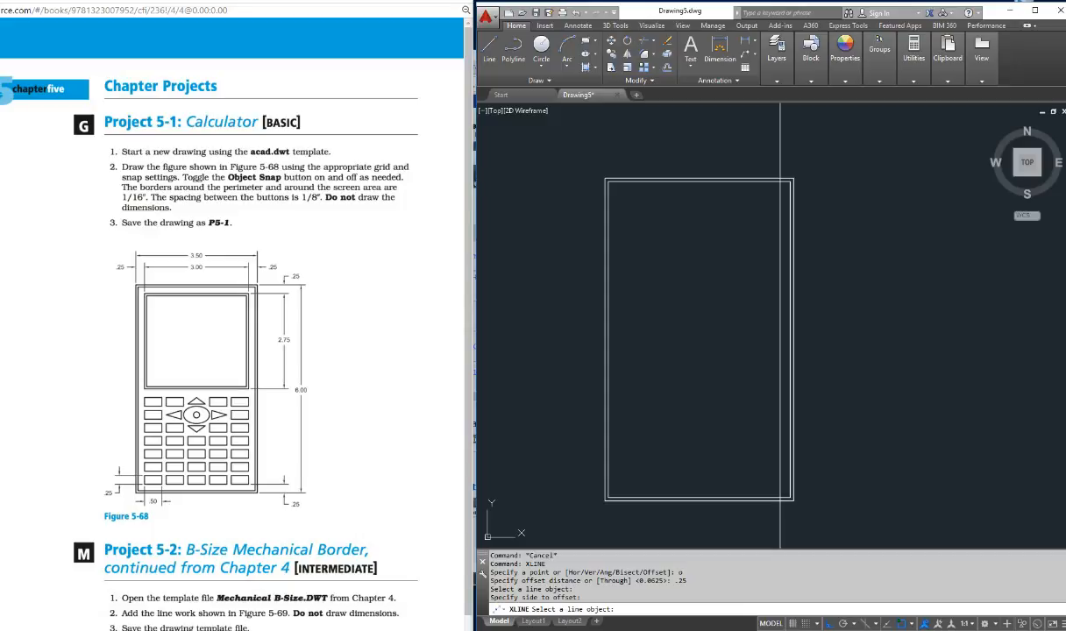
Try a second vertical construction line offset .25 inward from the first one, and erase it.
{"action": "type", "text": "ine"}
{"action": "key", "text": "Return"}
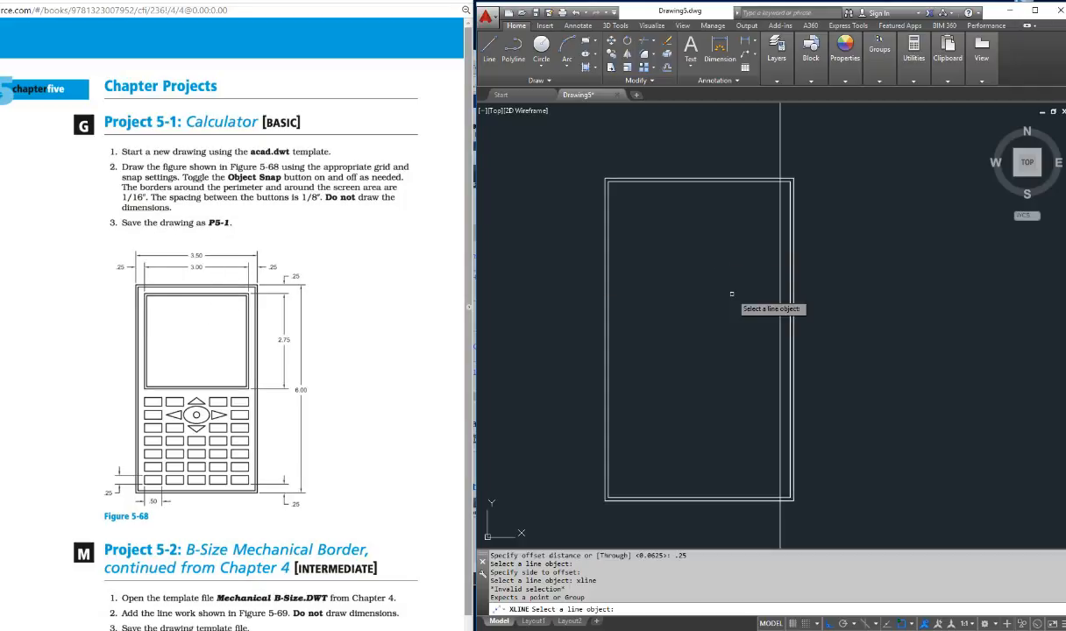
{"action": "left_click", "coordinate": [780, 295]}
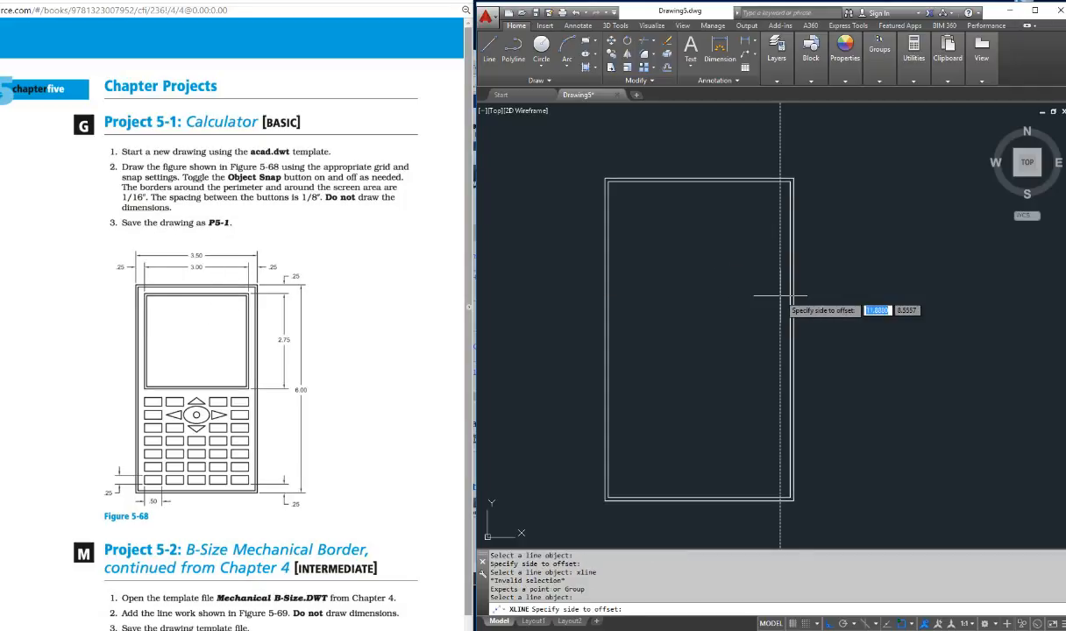
{"action": "left_click", "coordinate": [647, 295]}
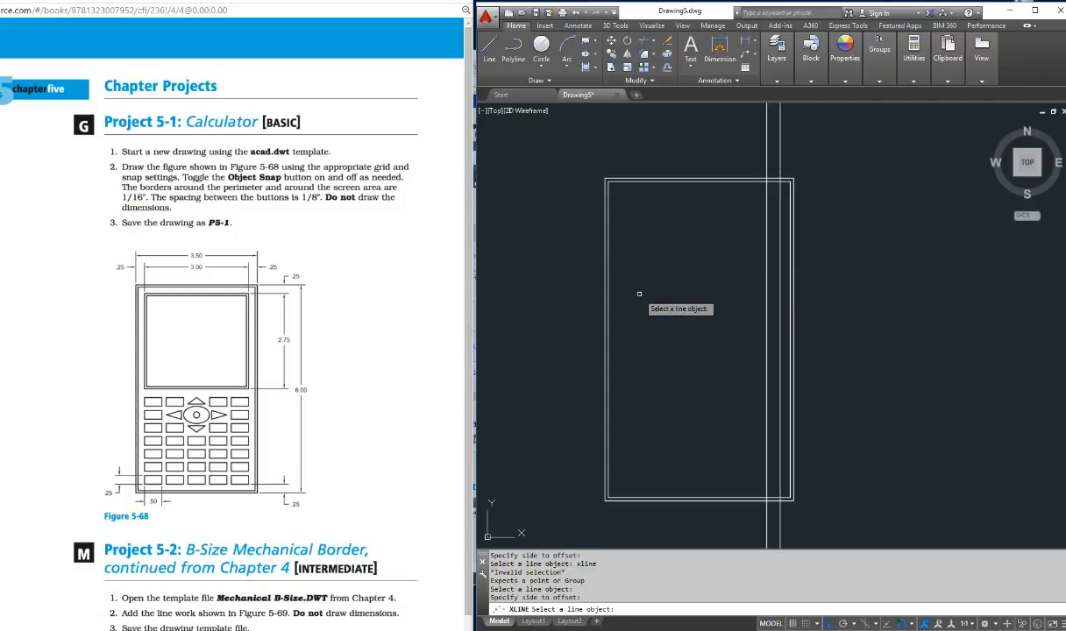
{"action": "key", "text": "Escape"}
{"action": "key", "text": "Escape"}
{"action": "left_click", "coordinate": [767, 293]}
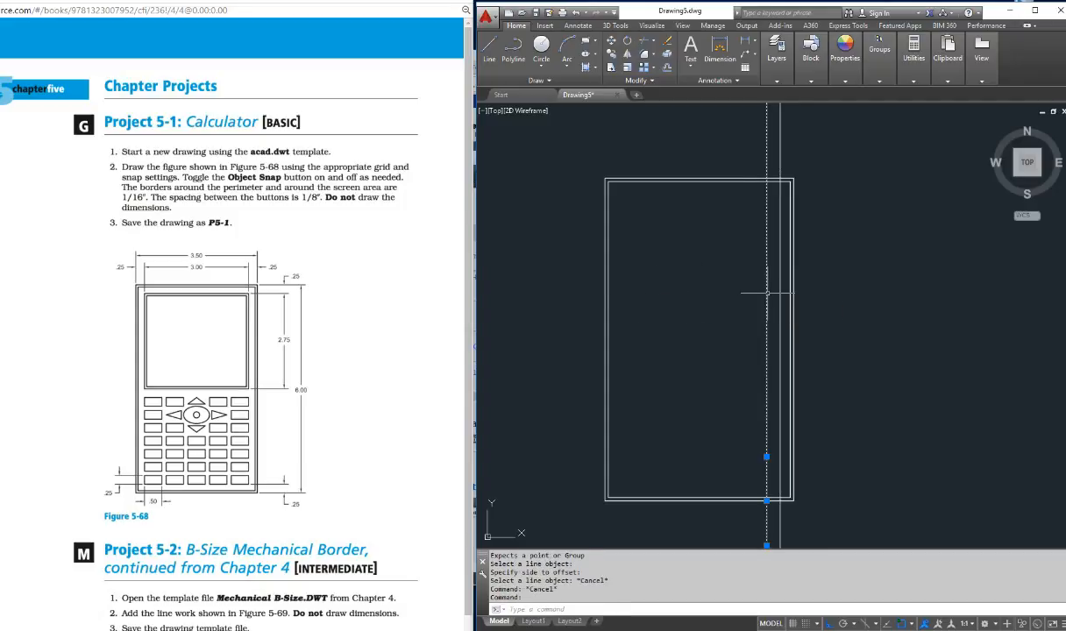
{"action": "key", "text": "Delete"}
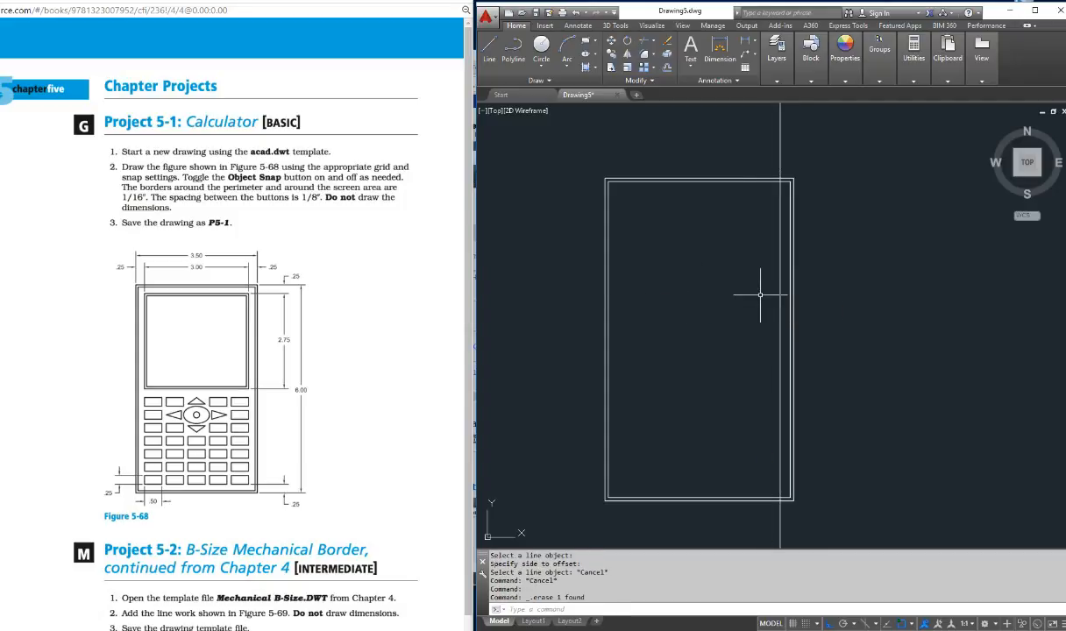
Create a construction line offset 3 to the left of the existing vertical construction line.
{"action": "type", "text": "xl"}
{"action": "key", "text": "Return"}
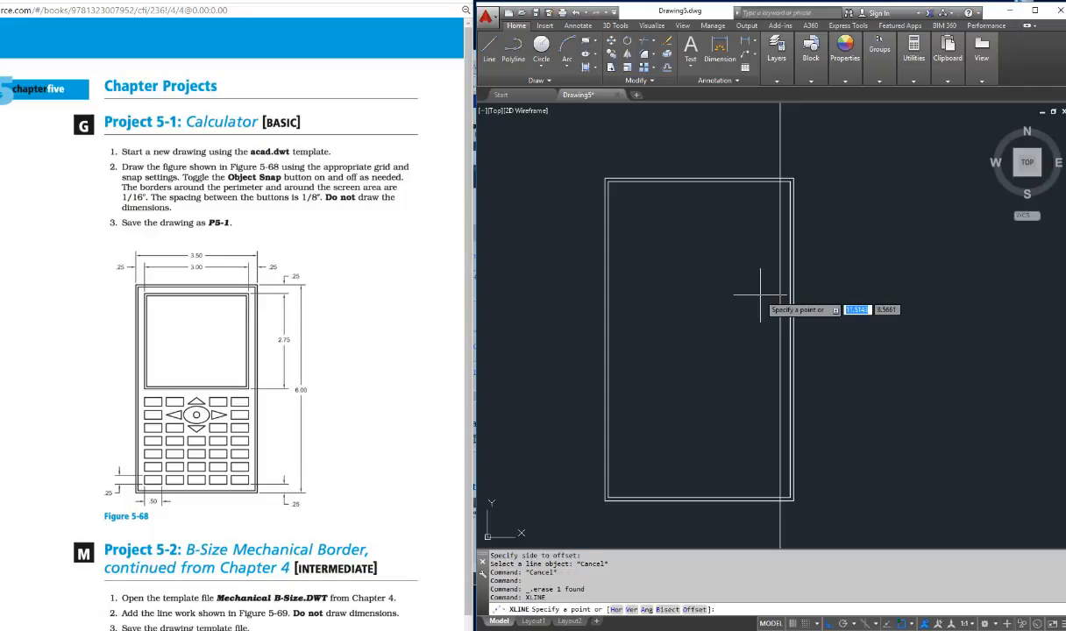
{"action": "type", "text": "o"}
{"action": "key", "text": "Return"}
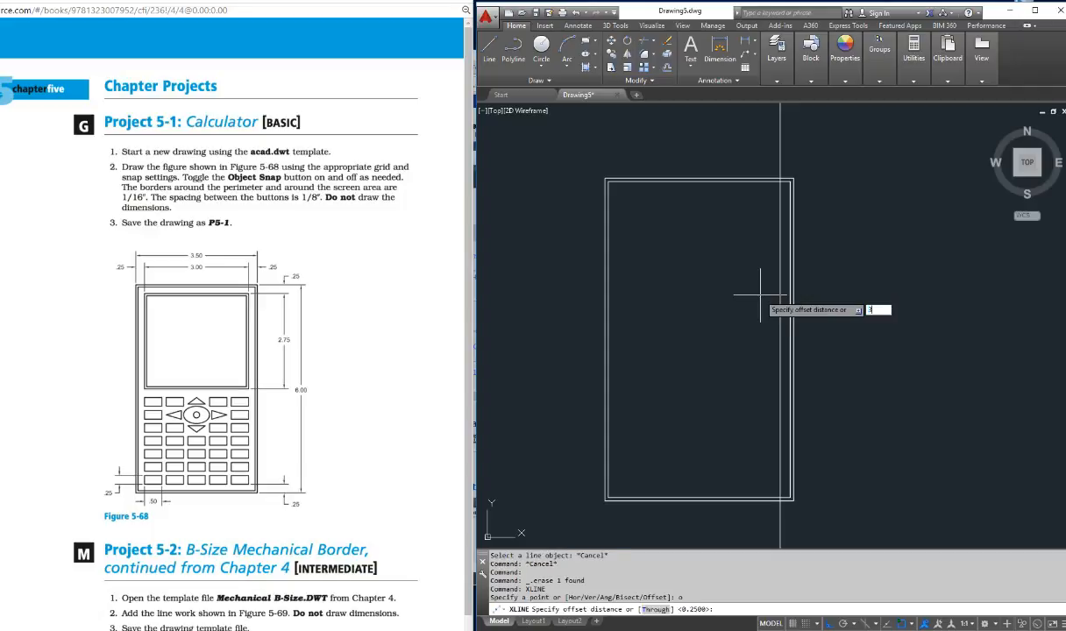
{"action": "type", "text": "3"}
{"action": "key", "text": "Return"}
{"action": "left_click", "coordinate": [779, 291]}
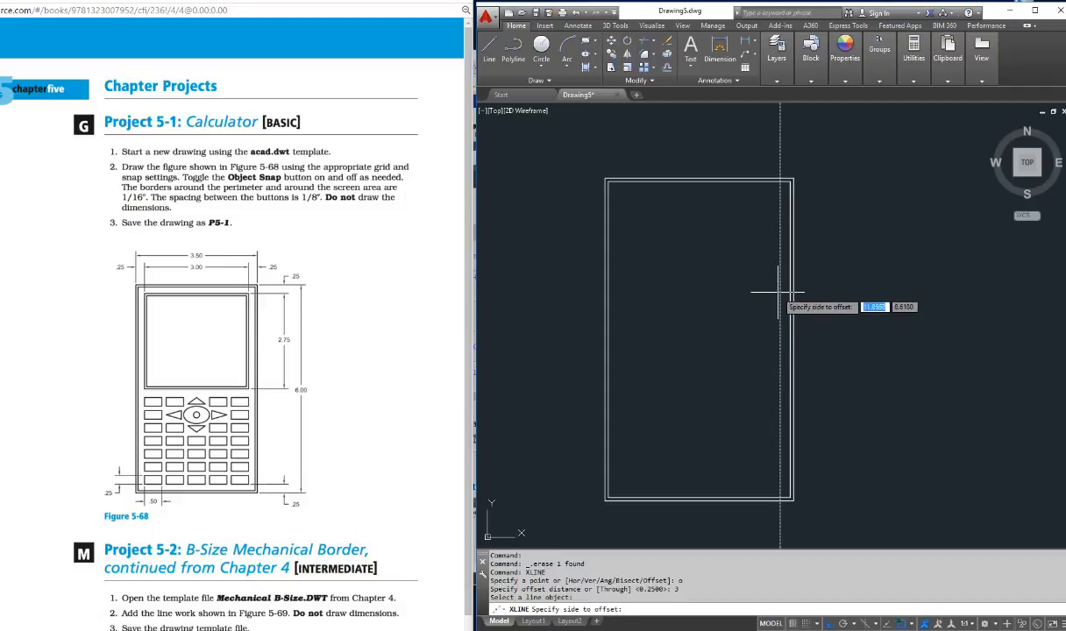
{"action": "left_click", "coordinate": [657, 303]}
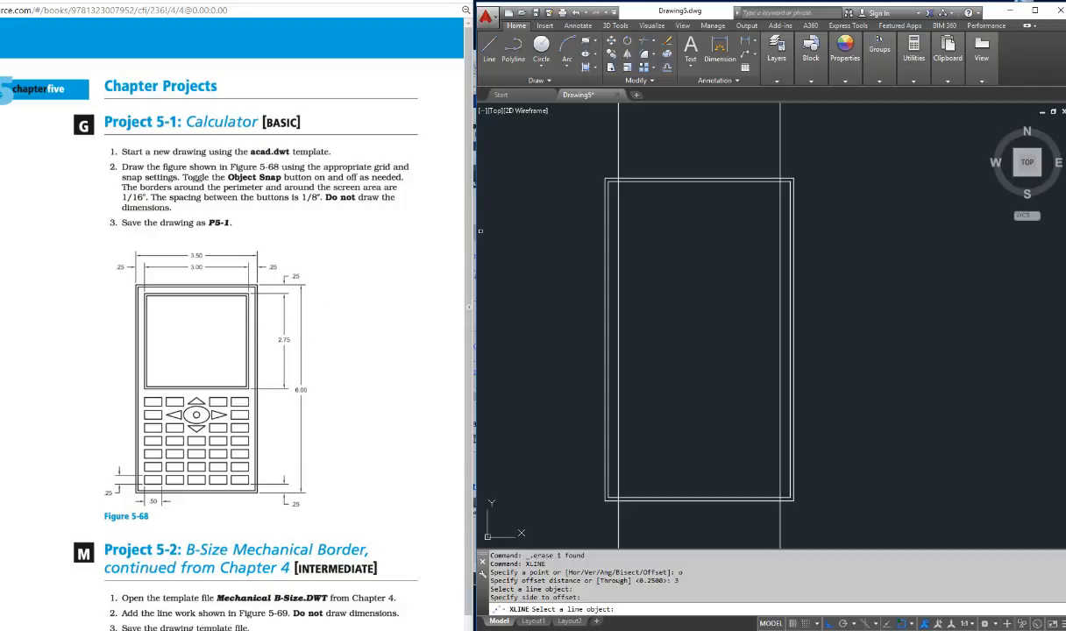
{"action": "key", "text": "Escape"}
{"action": "key", "text": "Escape"}
{"action": "key", "text": "Escape"}
{"action": "key", "text": "Escape"}
{"action": "key", "text": "Escape"}
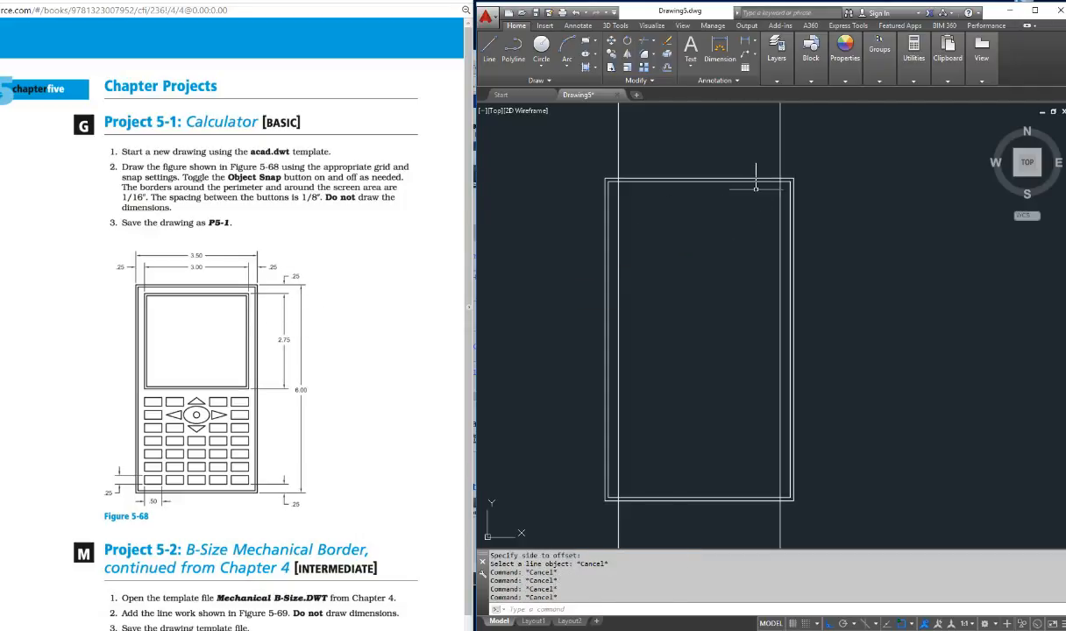
{"action": "key", "text": "Escape"}
{"action": "key", "text": "Escape"}
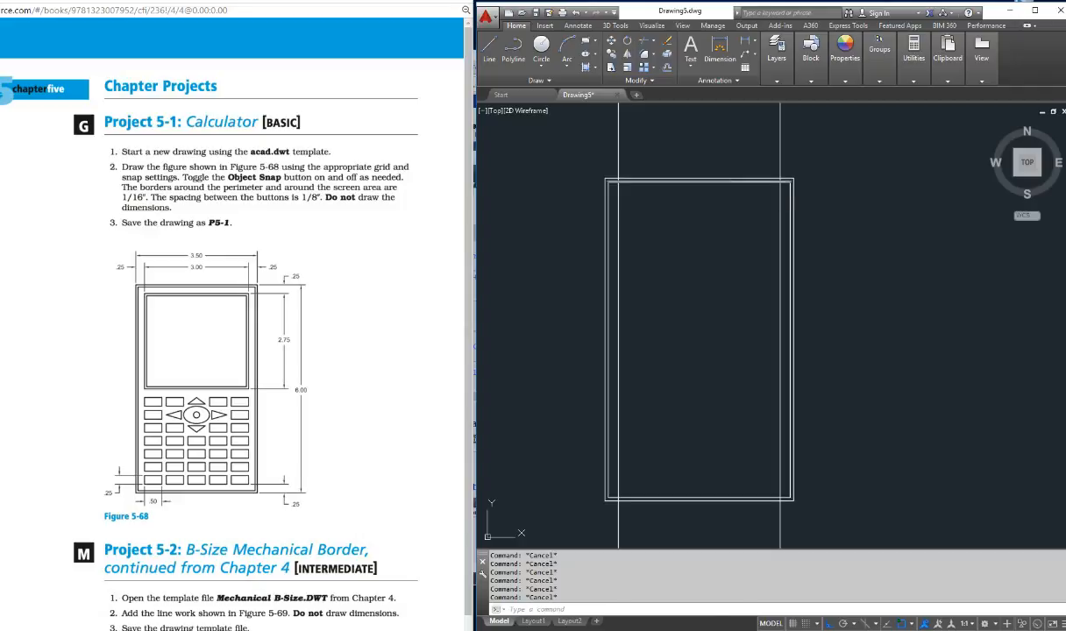
{"action": "type", "text": "o"}
{"action": "key", "text": "Return"}
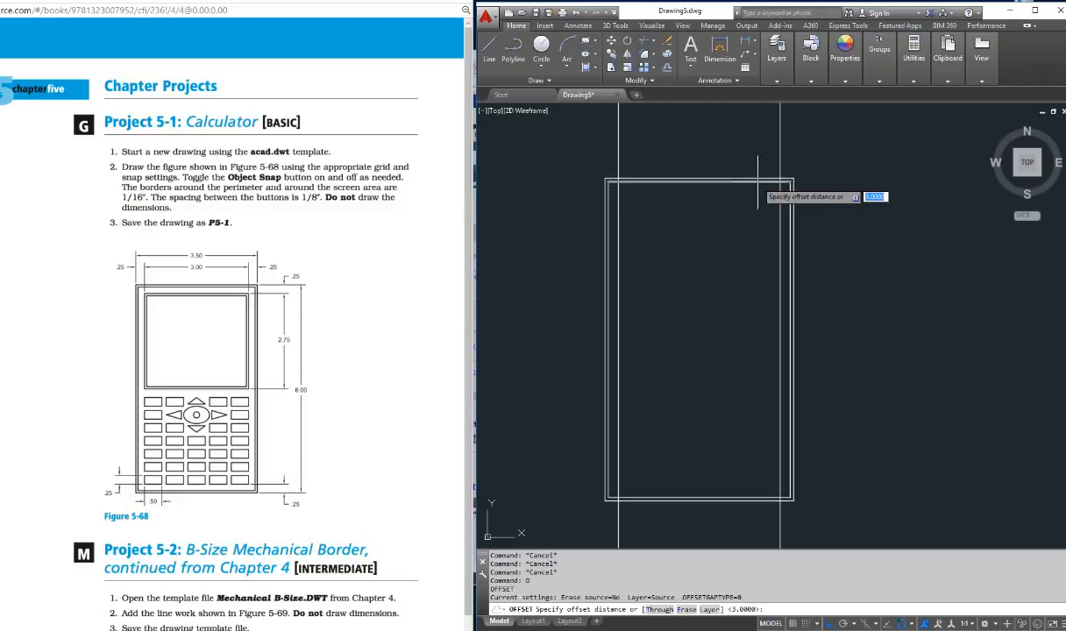
{"action": "key", "text": "Escape"}
{"action": "key", "text": "Escape"}
{"action": "key", "text": "Escape"}
{"action": "key", "text": "Escape"}
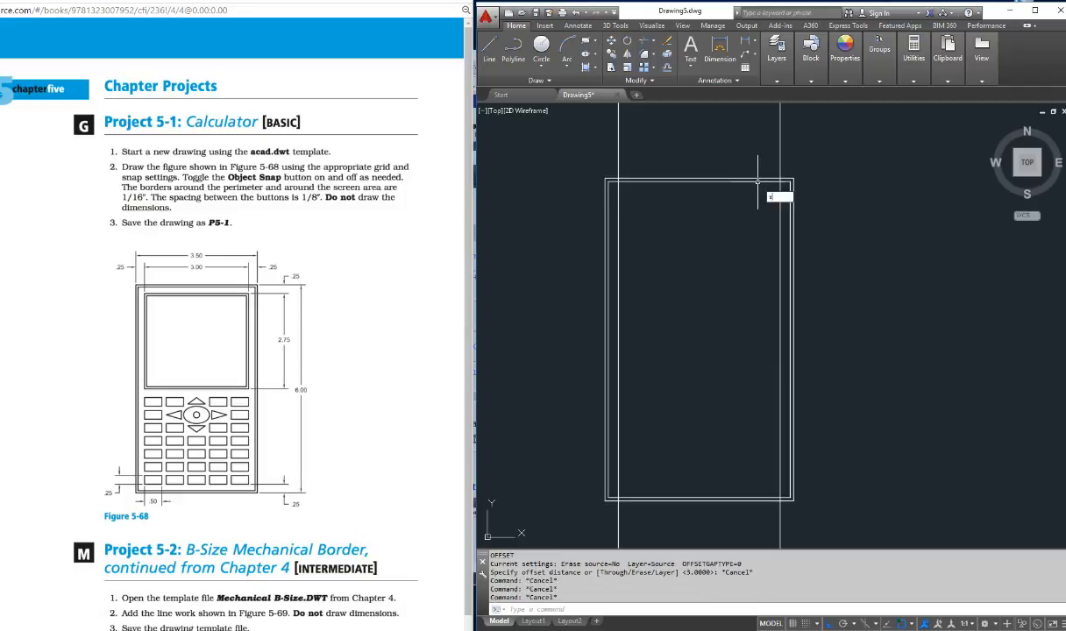
Create a horizontal construction line offset .25 below the outline's top outer edge.
{"action": "type", "text": "l"}
{"action": "key", "text": "Return"}
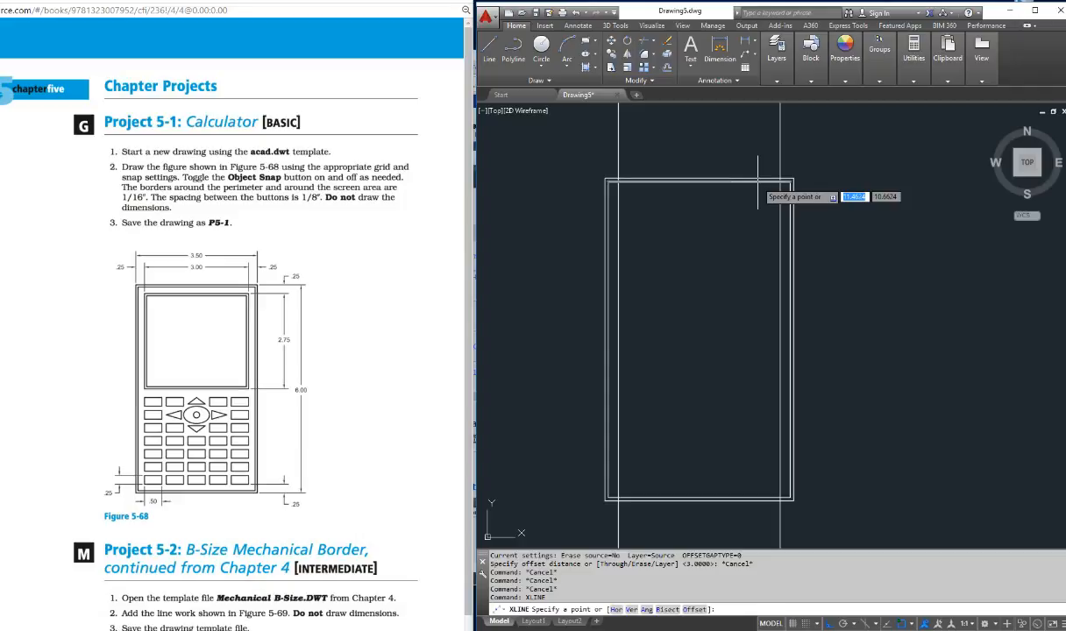
{"action": "type", "text": "o"}
{"action": "key", "text": "Return"}
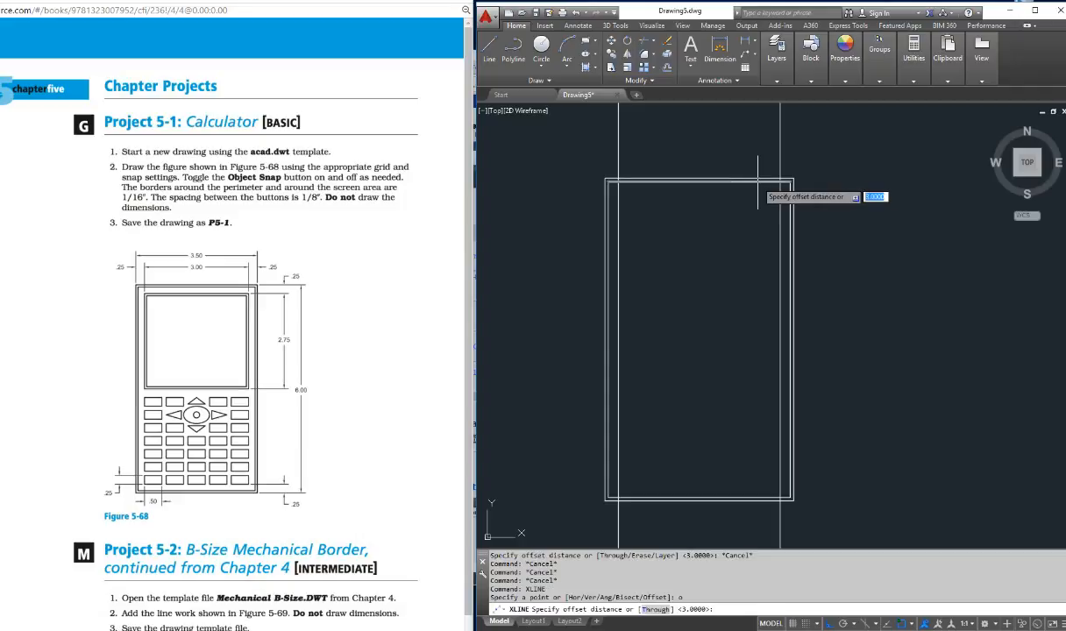
{"action": "type", "text": ".25"}
{"action": "key", "text": "Return"}
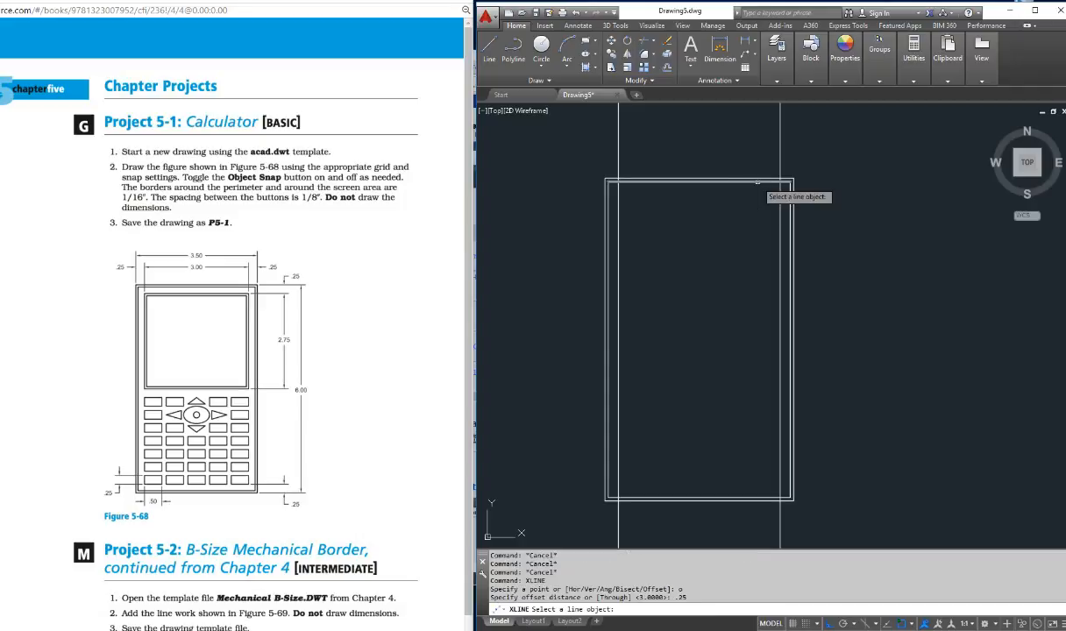
{"action": "left_click", "coordinate": [761, 179]}
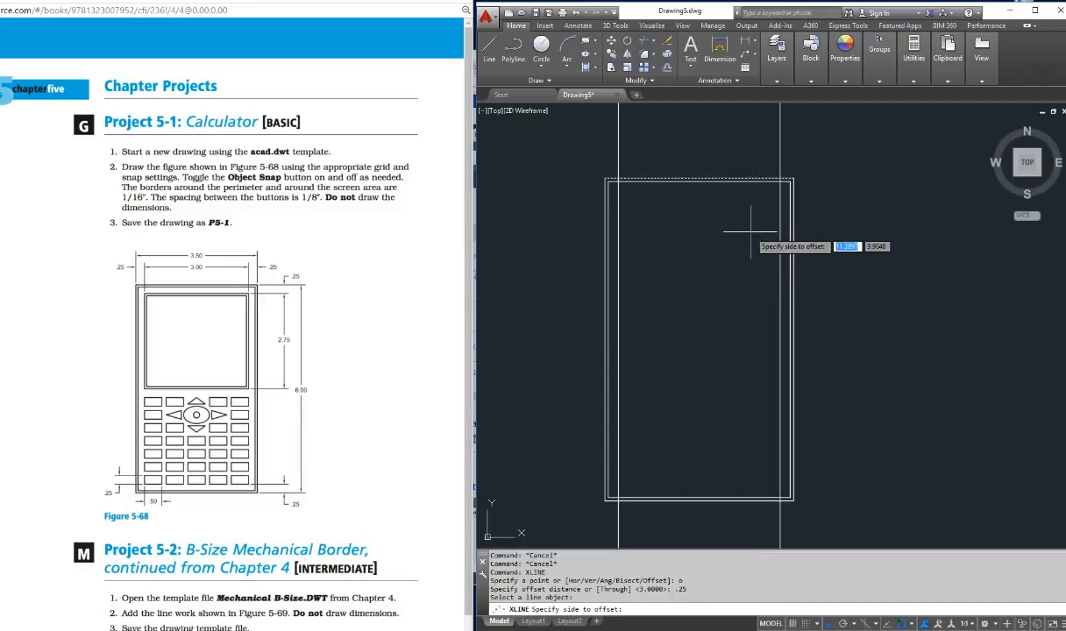
{"action": "left_click", "coordinate": [715, 234]}
{"action": "key", "text": "Escape"}
{"action": "key", "text": "Escape"}
{"action": "key", "text": "Escape"}
{"action": "key", "text": "Escape"}
{"action": "key", "text": "Escape"}
{"action": "key", "text": "Escape"}
{"action": "key", "text": "Escape"}
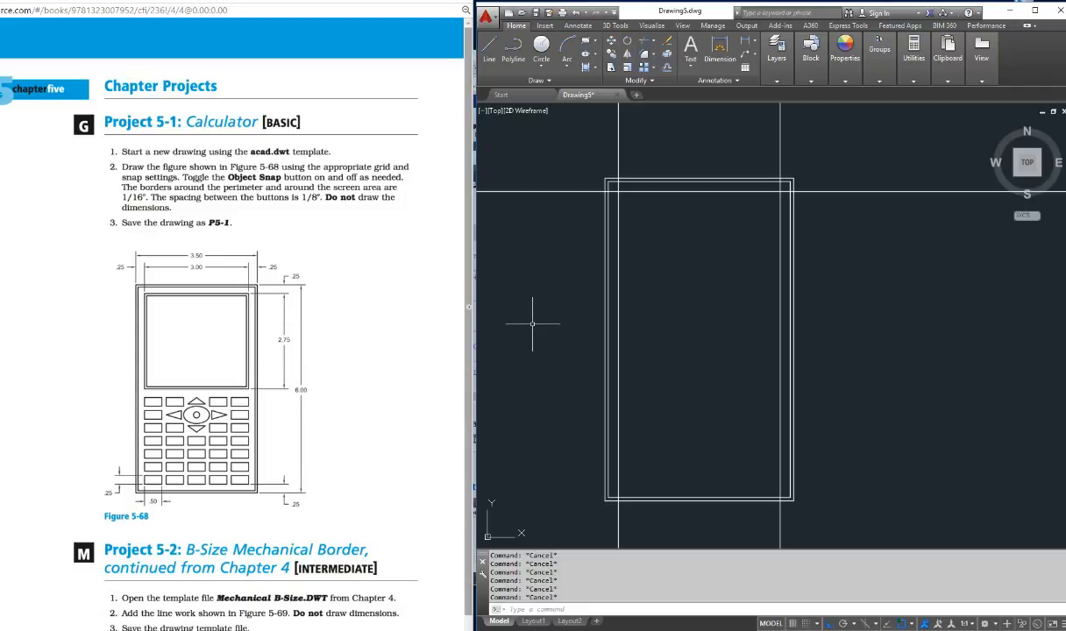
{"action": "type", "text": "xl"}
{"action": "key", "text": "Return"}
{"action": "type", "text": "oo"}
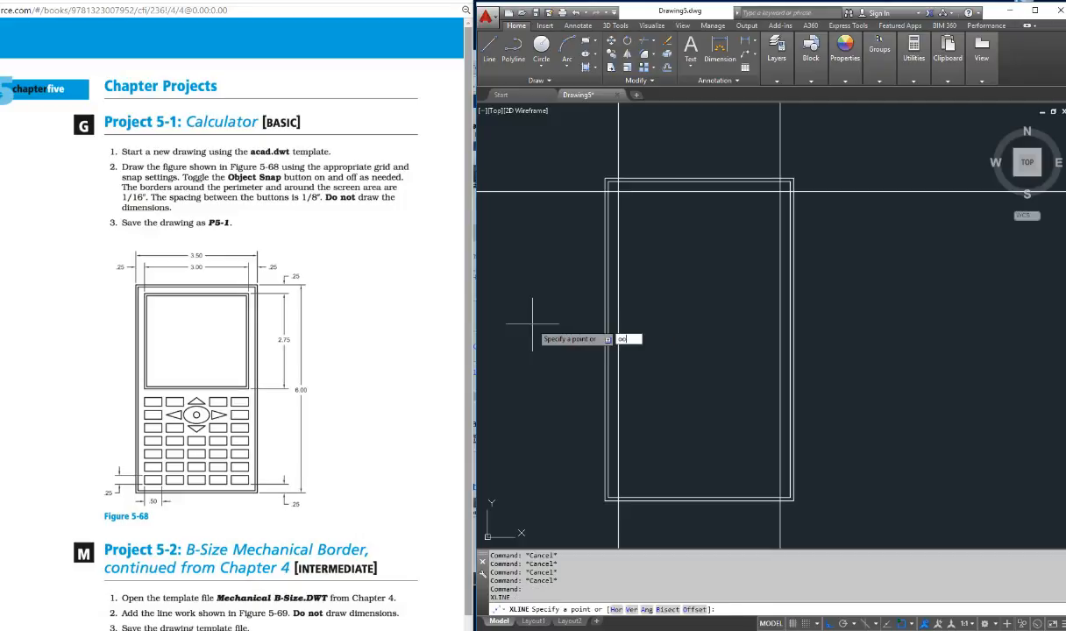
{"action": "left_click", "coordinate": [713, 444]}
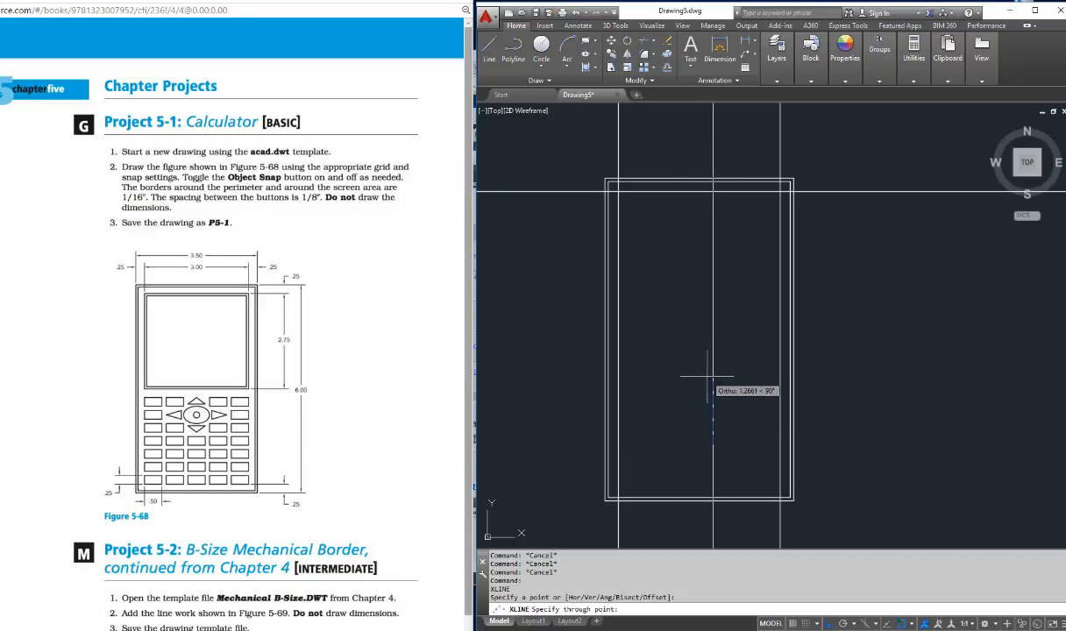
{"action": "key", "text": "Escape"}
{"action": "key", "text": "Escape"}
{"action": "key", "text": "Escape"}
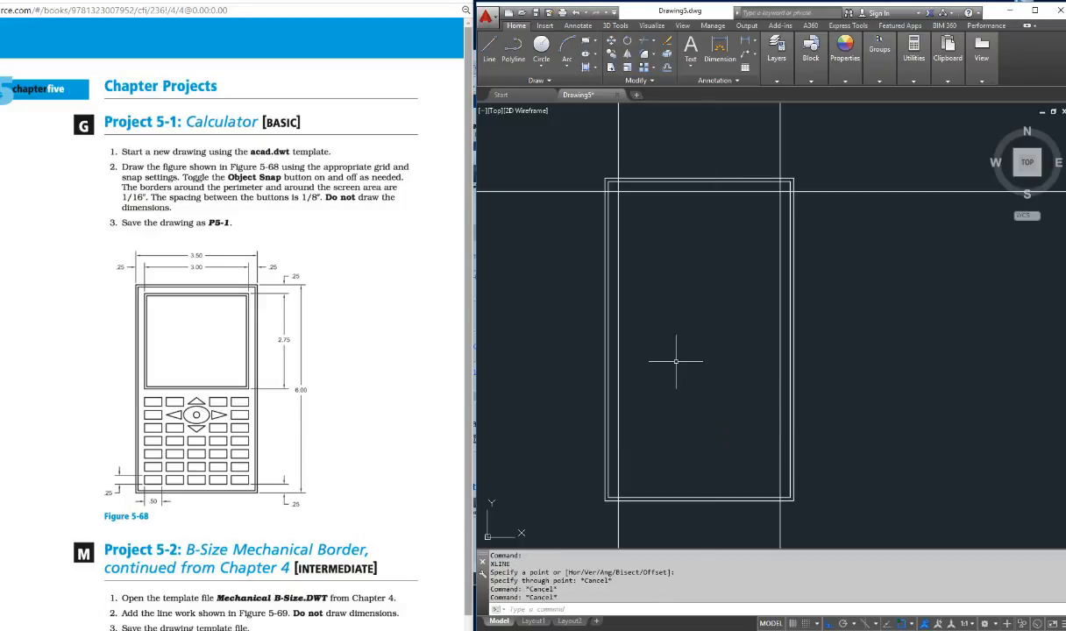
Create a construction line offset 2.75 below the upper horizontal construction line to mark the screen's lower edge.
{"action": "type", "text": "xline"}
{"action": "key", "text": "Return"}
{"action": "type", "text": "o"}
{"action": "key", "text": "Return"}
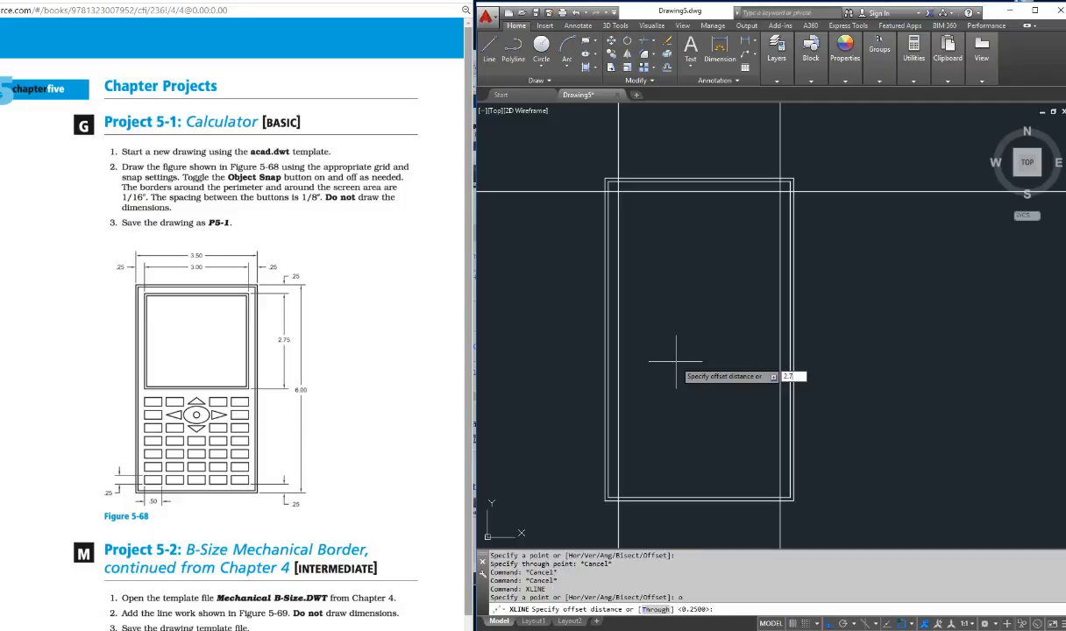
{"action": "key", "text": "Return"}
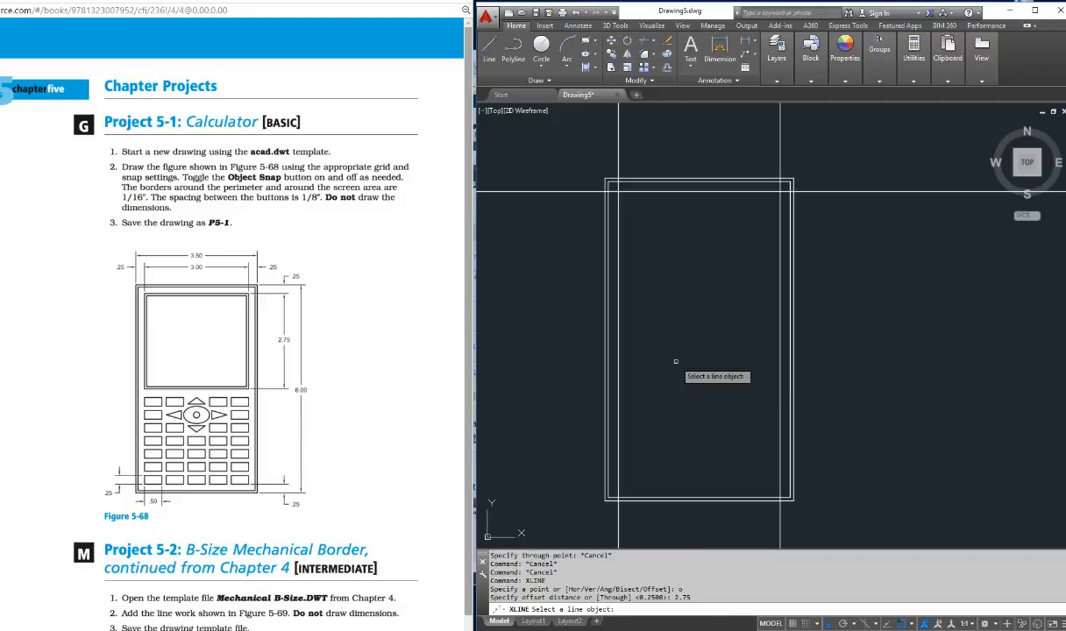
{"action": "left_click", "coordinate": [754, 190]}
{"action": "left_click", "coordinate": [747, 355]}
{"action": "key", "text": "Escape"}
{"action": "key", "text": "Escape"}
{"action": "key", "text": "Escape"}
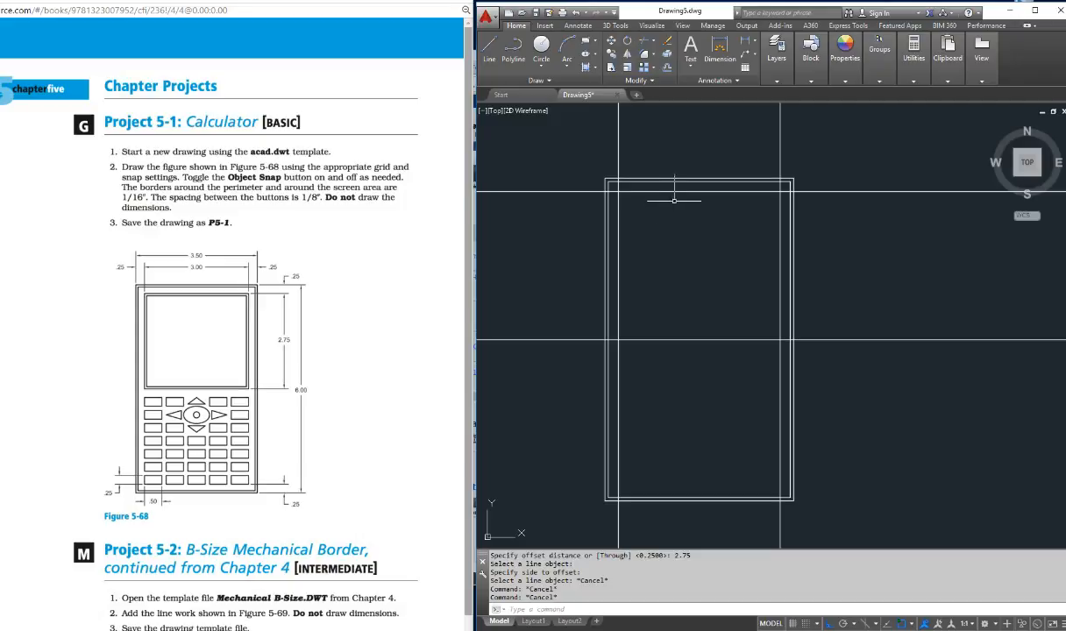
Using all four construction lines as cutting edges, trim both horizontal lines beyond the right vertical line.
{"action": "type", "text": "t"}
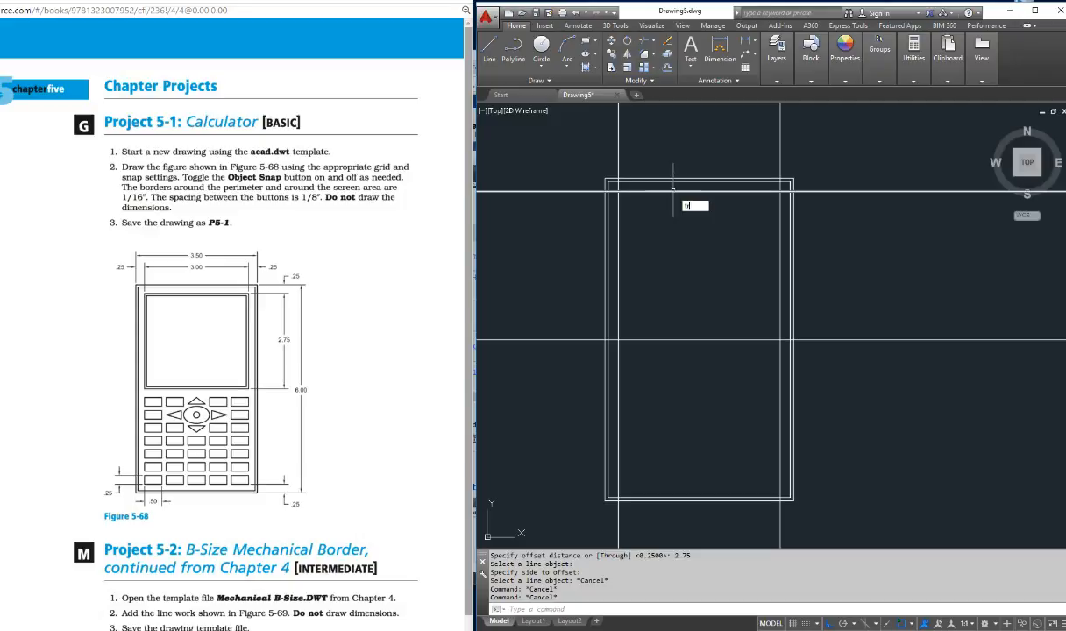
{"action": "type", "text": "r"}
{"action": "key", "text": "Return"}
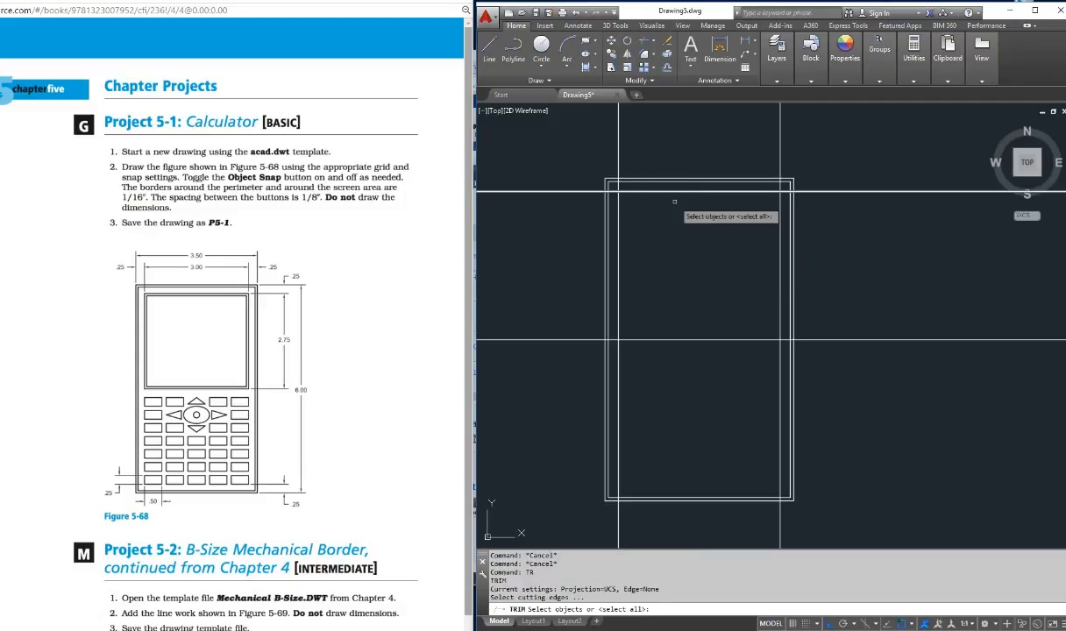
{"action": "left_click", "coordinate": [673, 189]}
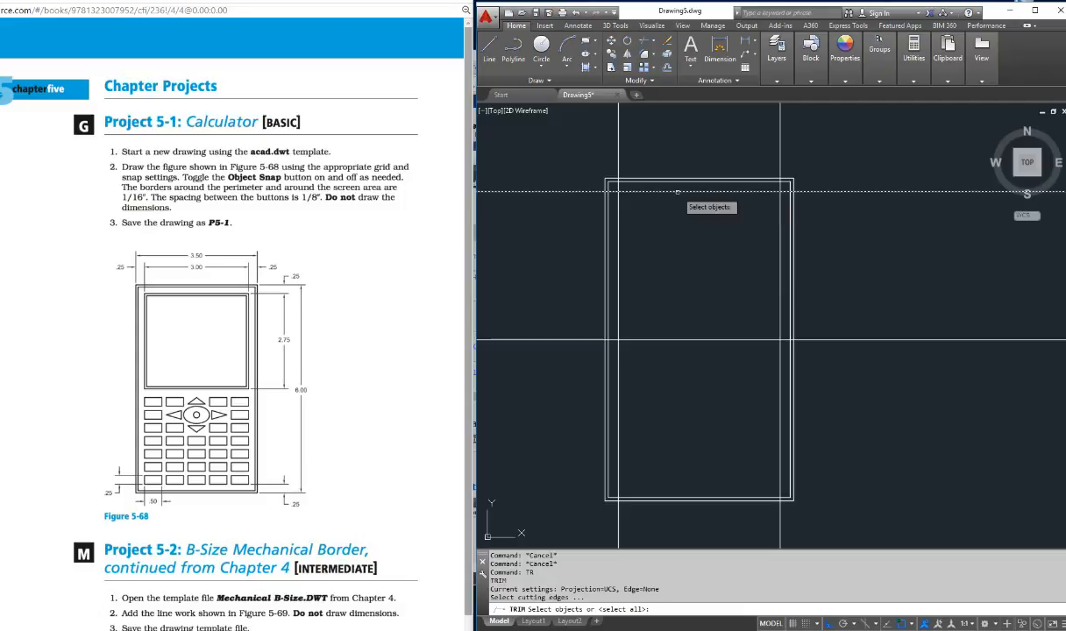
{"action": "left_click", "coordinate": [620, 263]}
{"action": "left_click", "coordinate": [710, 339]}
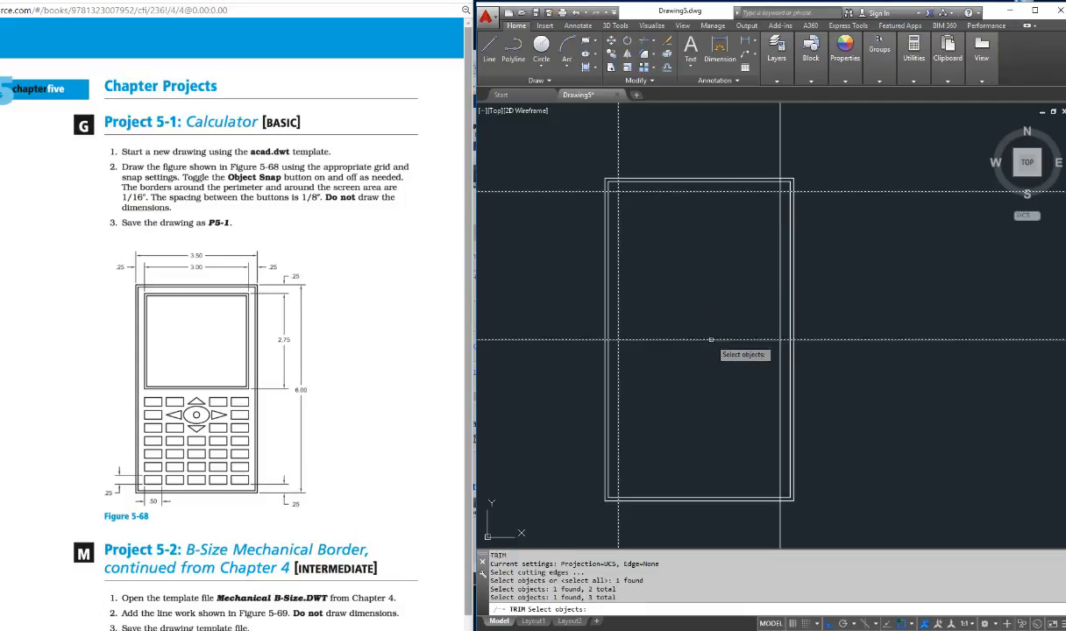
{"action": "left_click", "coordinate": [779, 318]}
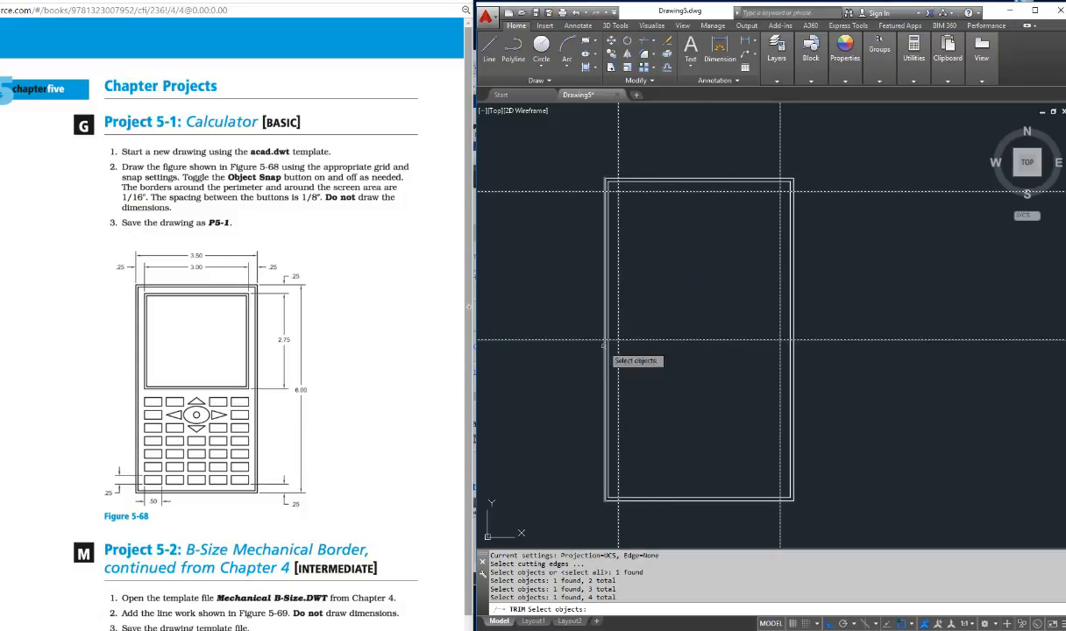
{"action": "key", "text": "Return"}
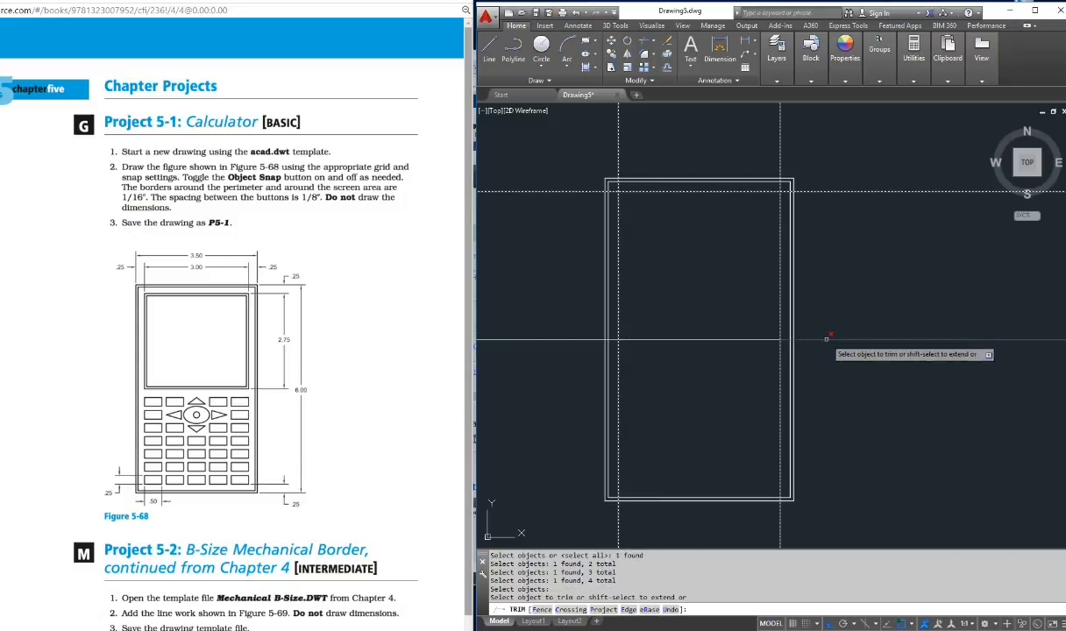
{"action": "left_click", "coordinate": [825, 339]}
{"action": "left_click", "coordinate": [787, 190]}
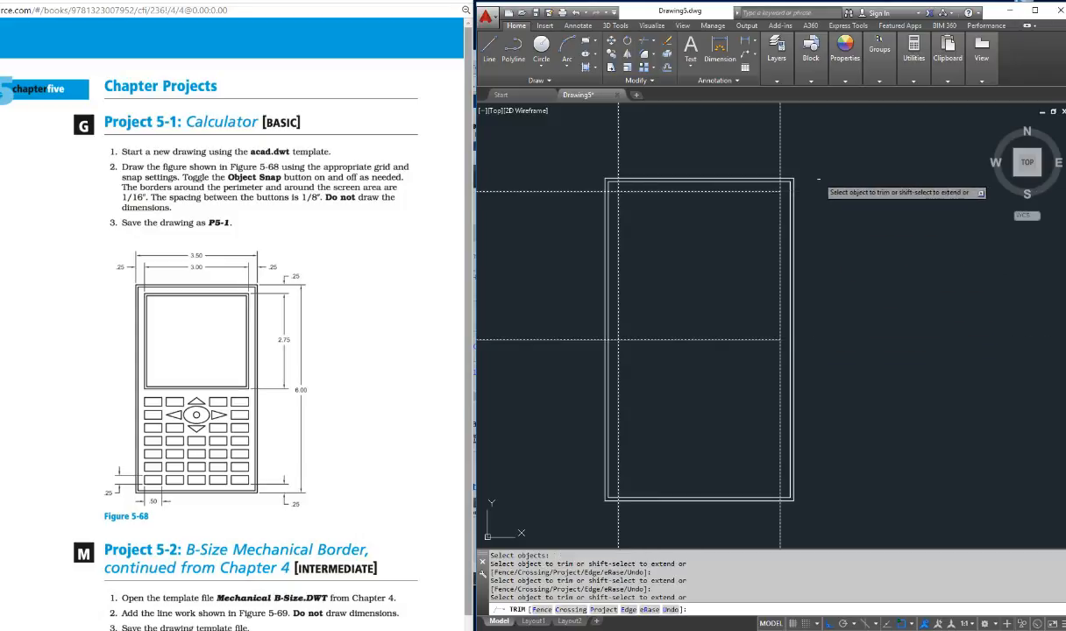
Trim both vertical construction lines above the upper horizontal line, and both horizontal lines left of the left vertical line.
{"action": "left_click", "coordinate": [784, 149]}
{"action": "left_click", "coordinate": [773, 150]}
{"action": "left_click", "coordinate": [618, 155]}
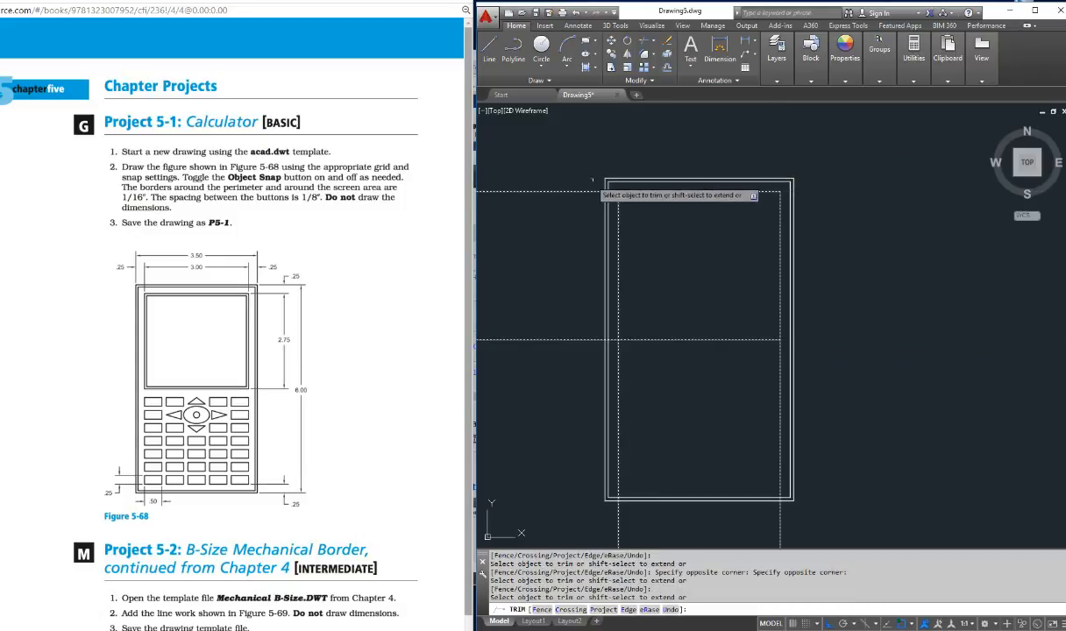
{"action": "left_click", "coordinate": [556, 189]}
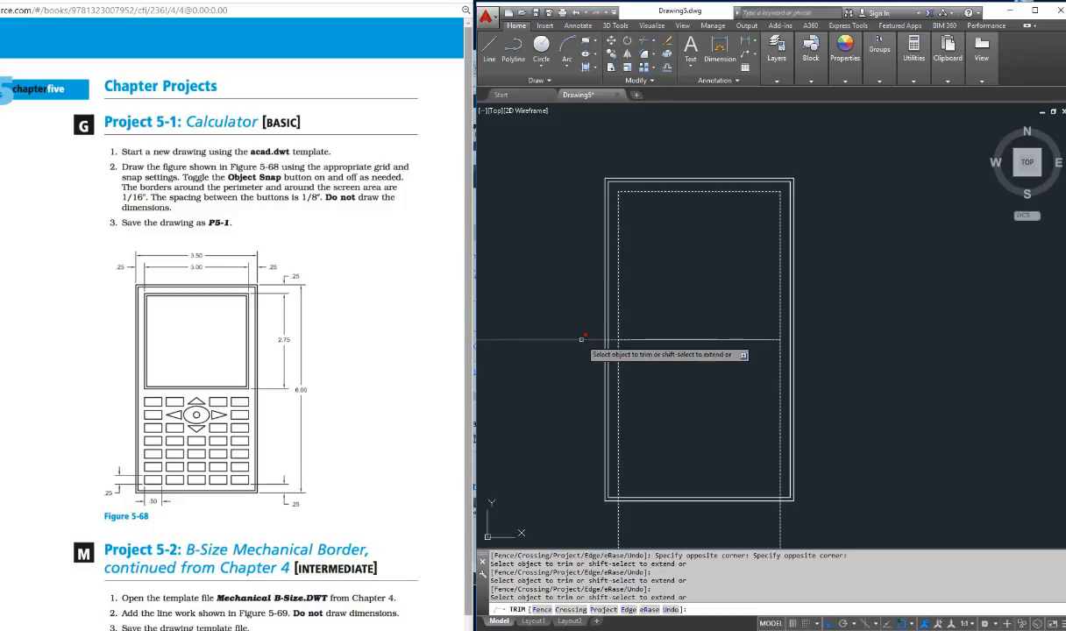
{"action": "left_click", "coordinate": [581, 339]}
Trim both vertical construction lines below the lower horizontal line to close the screen rectangle.
{"action": "left_click", "coordinate": [622, 362]}
{"action": "left_click", "coordinate": [615, 371]}
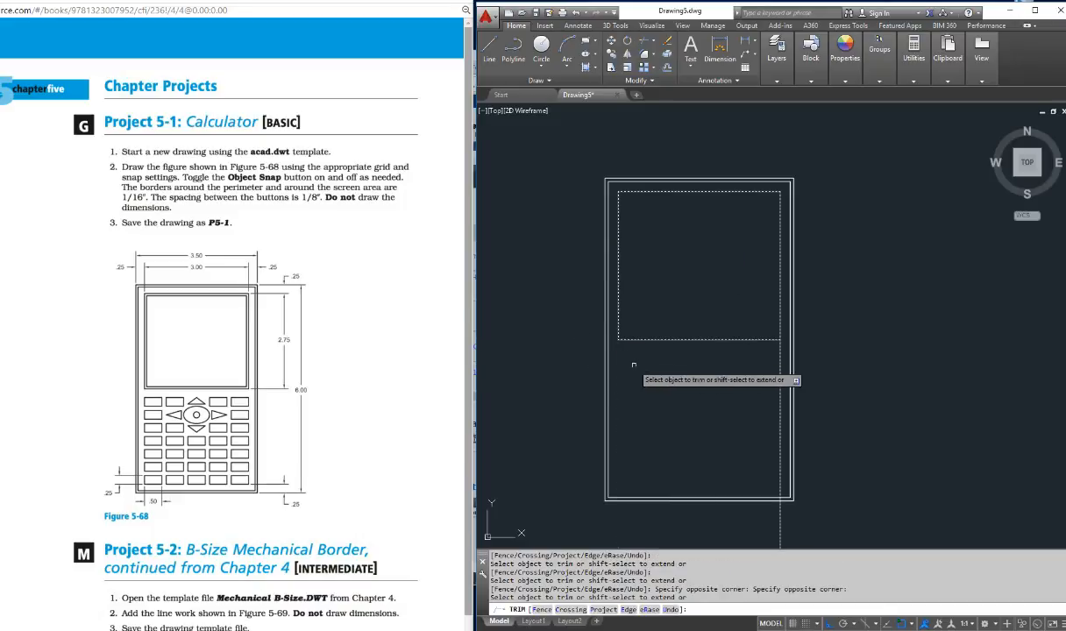
{"action": "left_click", "coordinate": [780, 359]}
{"action": "key", "text": "Escape"}
{"action": "key", "text": "Escape"}
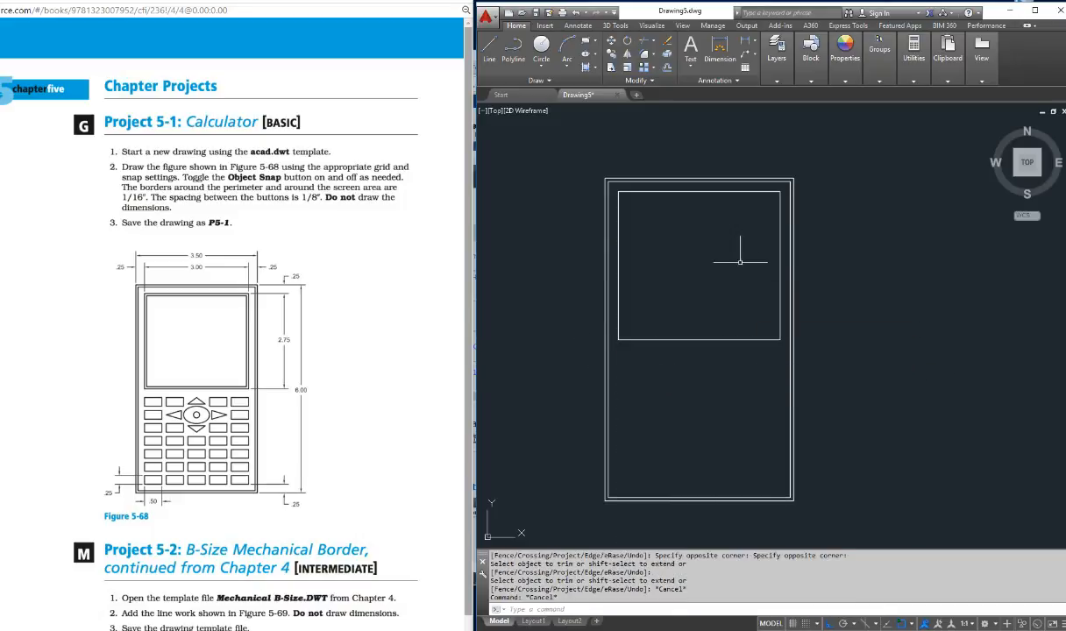
{"action": "key", "text": "Escape"}
{"action": "key", "text": "Escape"}
{"action": "key", "text": "Escape"}
{"action": "key", "text": "Escape"}
{"action": "key", "text": "Escape"}
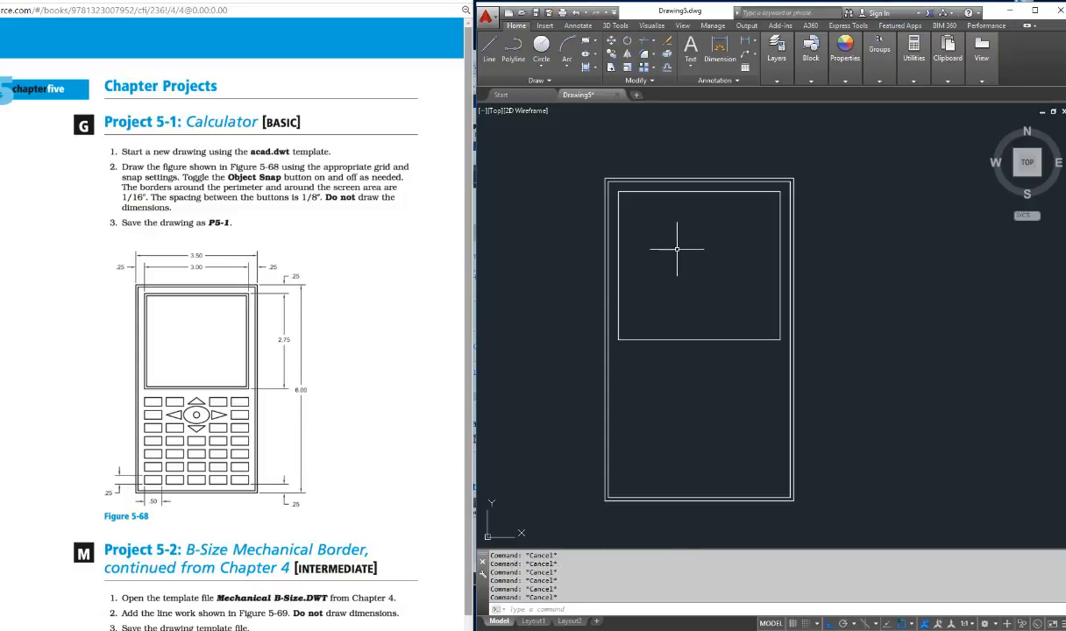
Offset all four edges of the screen rectangle .0625 inward to form its inner border.
{"action": "type", "text": "o"}
{"action": "key", "text": "Return"}
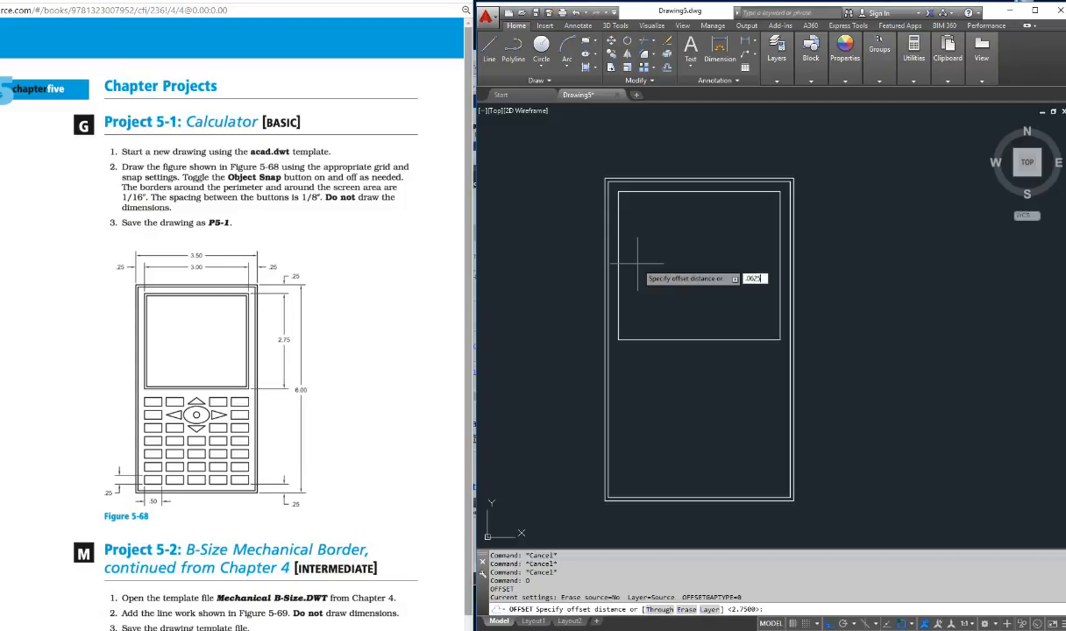
{"action": "key", "text": "Return"}
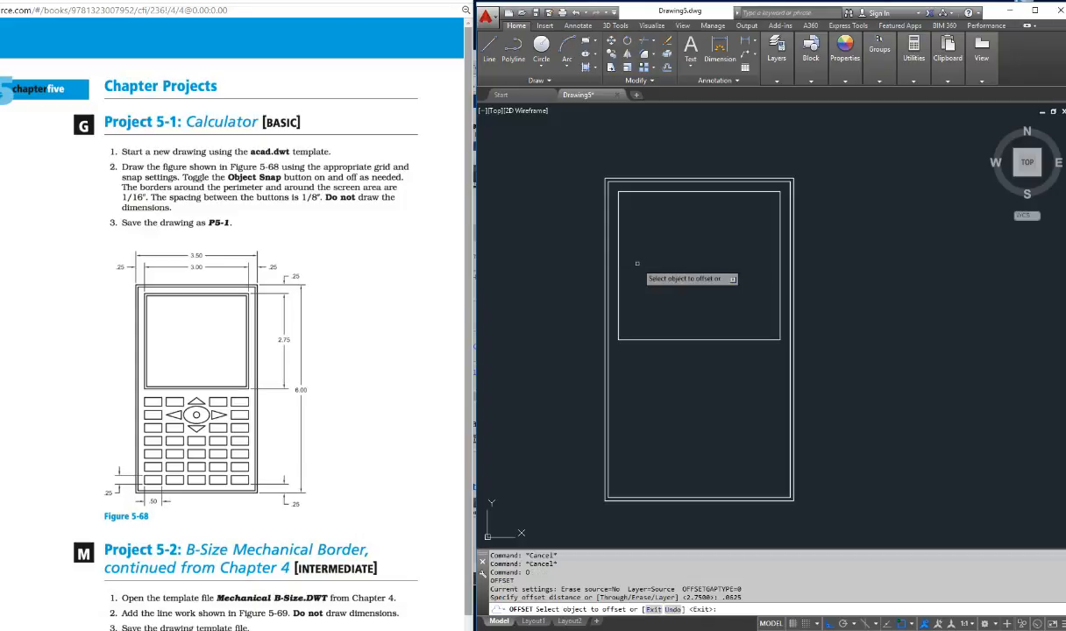
{"action": "left_click", "coordinate": [668, 340]}
{"action": "left_click", "coordinate": [638, 323]}
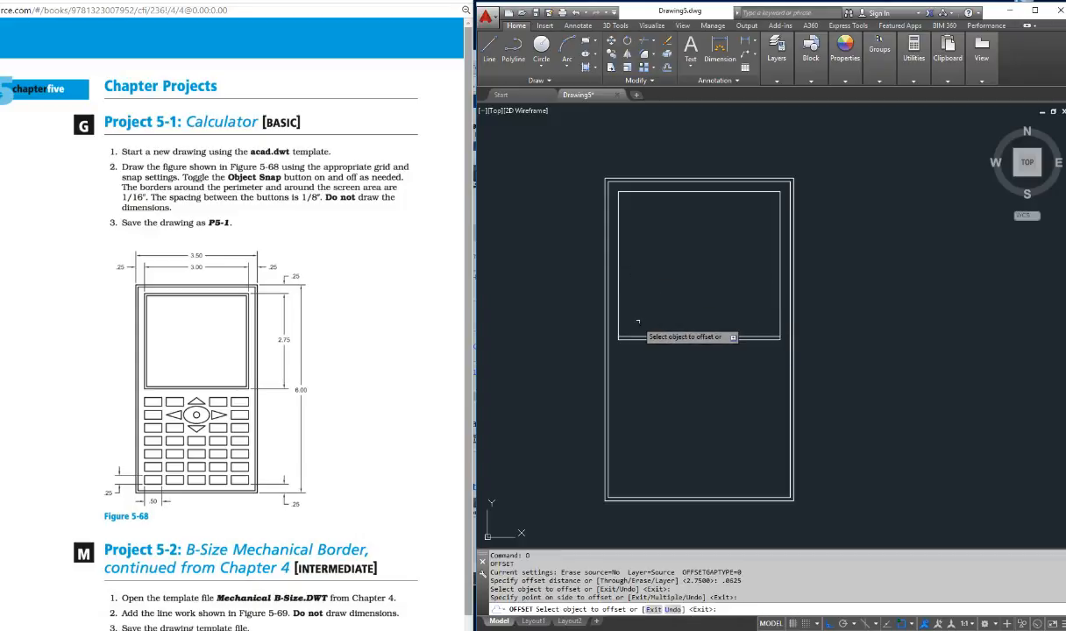
{"action": "left_click", "coordinate": [619, 305]}
{"action": "left_click", "coordinate": [638, 287]}
{"action": "left_click", "coordinate": [664, 191]}
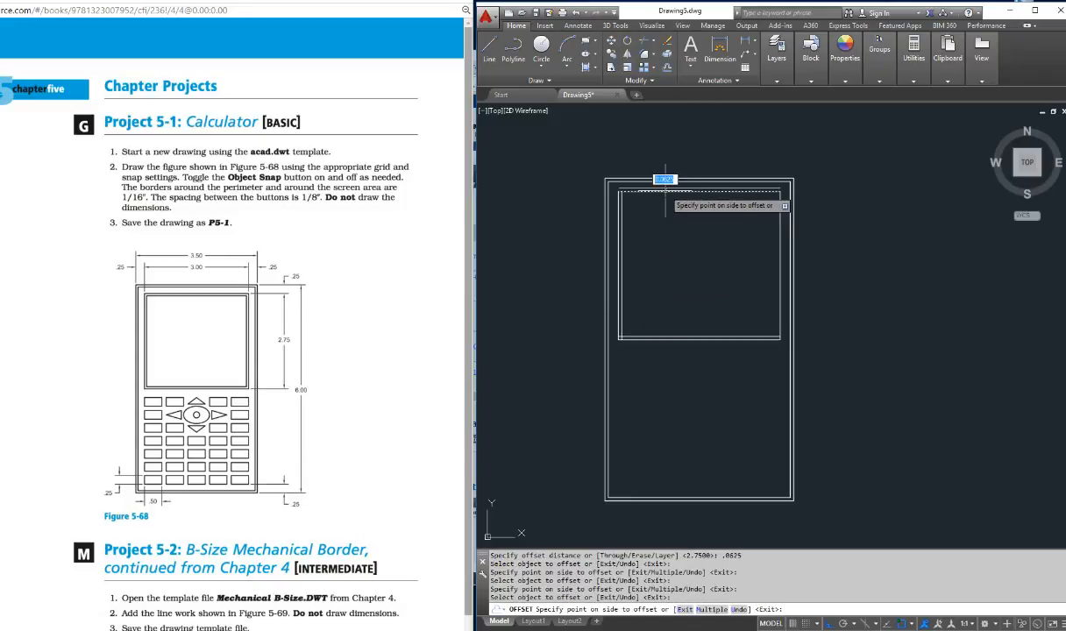
{"action": "left_click", "coordinate": [671, 203]}
{"action": "left_click", "coordinate": [779, 230]}
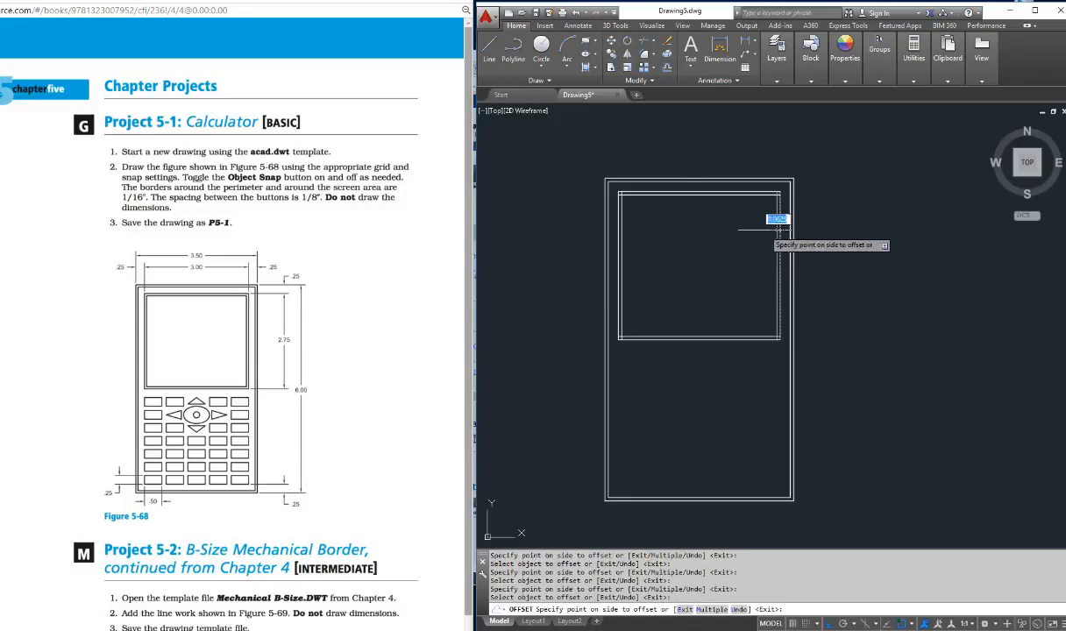
{"action": "left_click", "coordinate": [772, 230]}
{"action": "key", "text": "Escape"}
{"action": "key", "text": "Escape"}
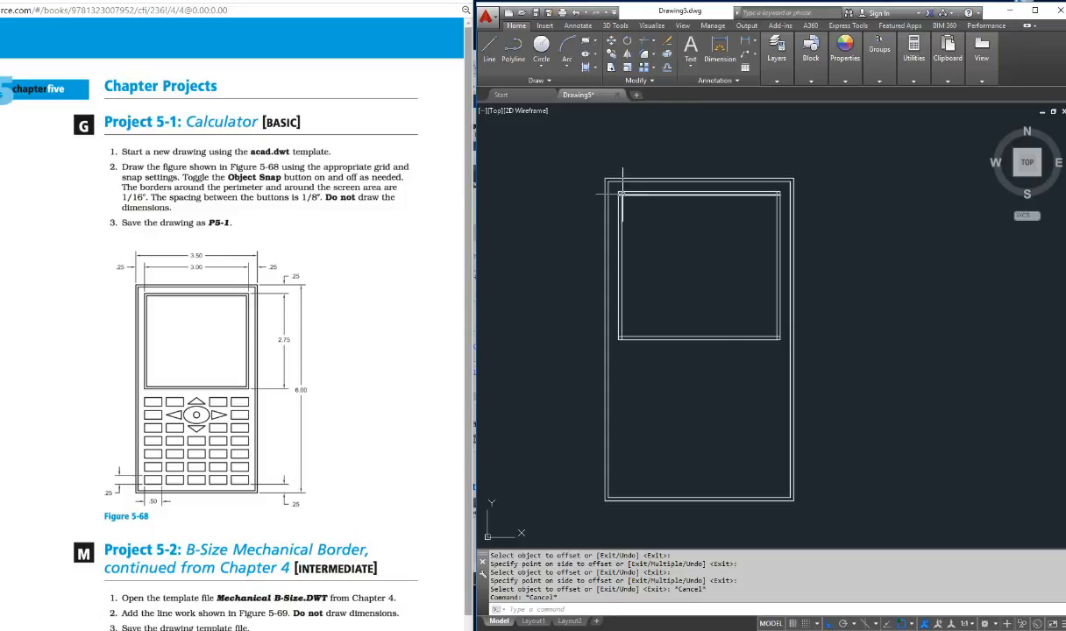
Trim the overlapping line ends at the upper-left corner of the screen's inner border.
{"action": "scroll", "coordinate": [618, 193], "scroll_direction": "up", "scroll_amount": 5}
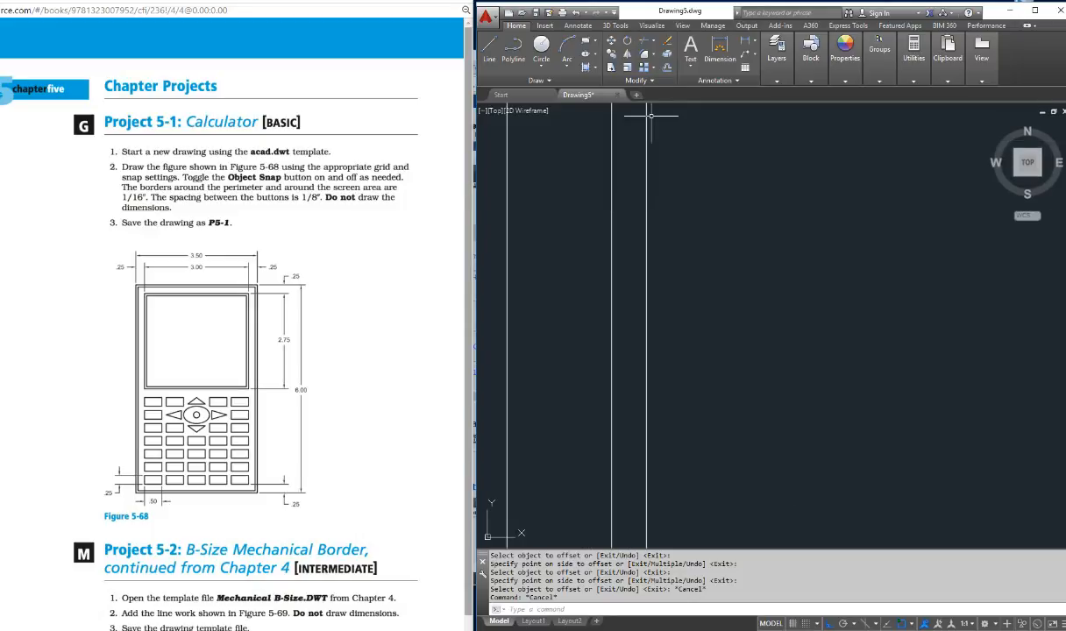
{"action": "scroll", "coordinate": [649, 272], "scroll_direction": "down", "scroll_amount": 4}
{"action": "key", "text": "Escape"}
{"action": "key", "text": "Escape"}
{"action": "key", "text": "Escape"}
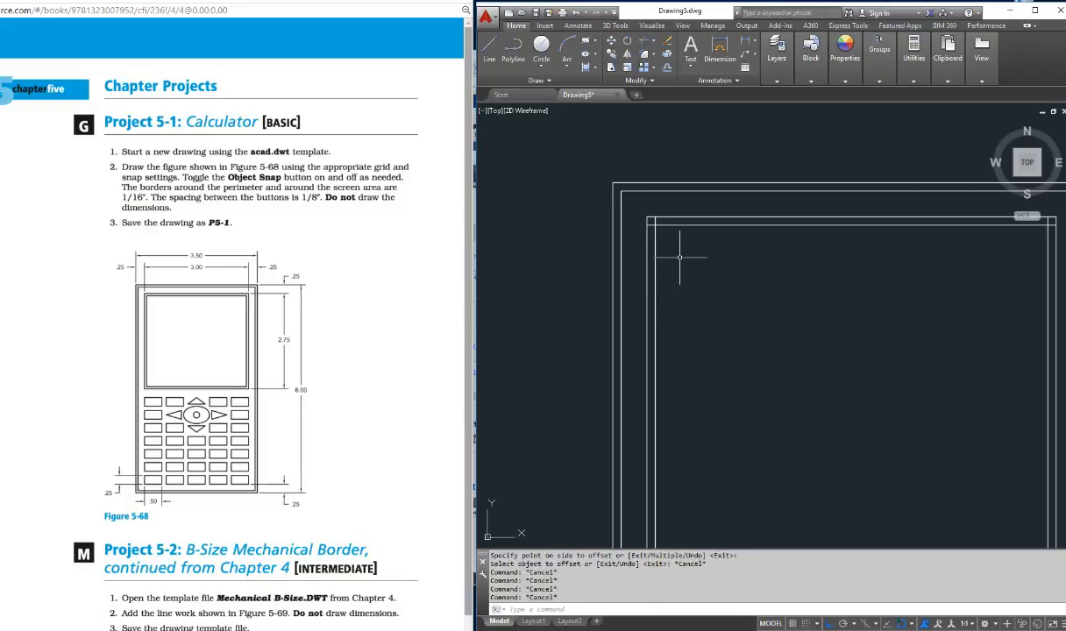
{"action": "type", "text": "z"}
{"action": "key", "text": "Return"}
{"action": "left_click", "coordinate": [570, 162]}
{"action": "left_click", "coordinate": [721, 268]}
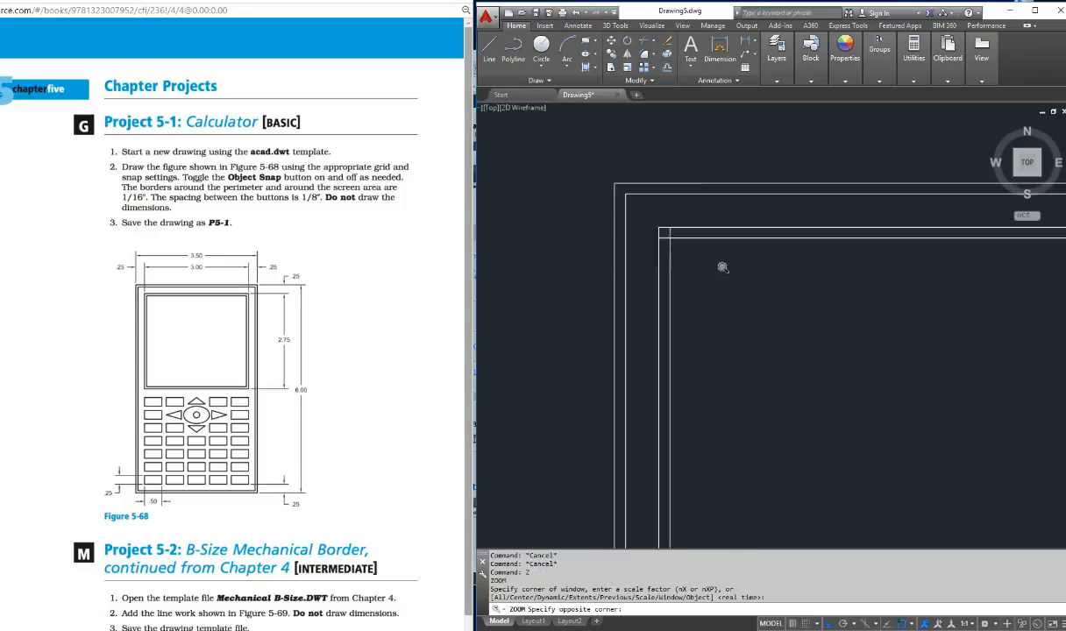
{"action": "key", "text": "Escape"}
{"action": "key", "text": "Escape"}
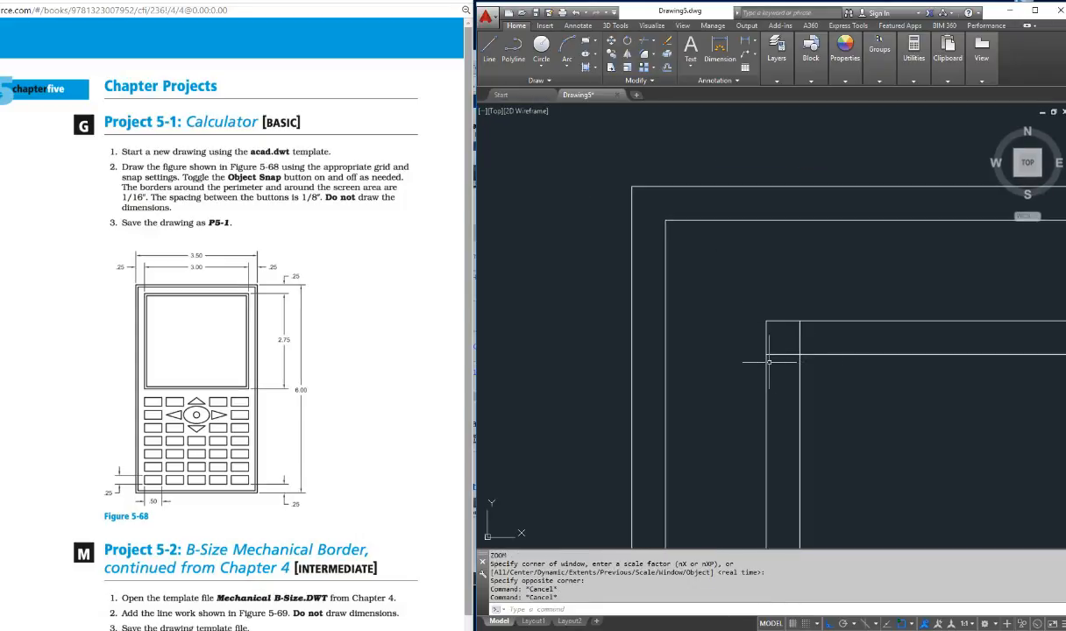
{"action": "type", "text": "tr"}
{"action": "key", "text": "Return"}
{"action": "key", "text": "Return"}
{"action": "left_click", "coordinate": [784, 354]}
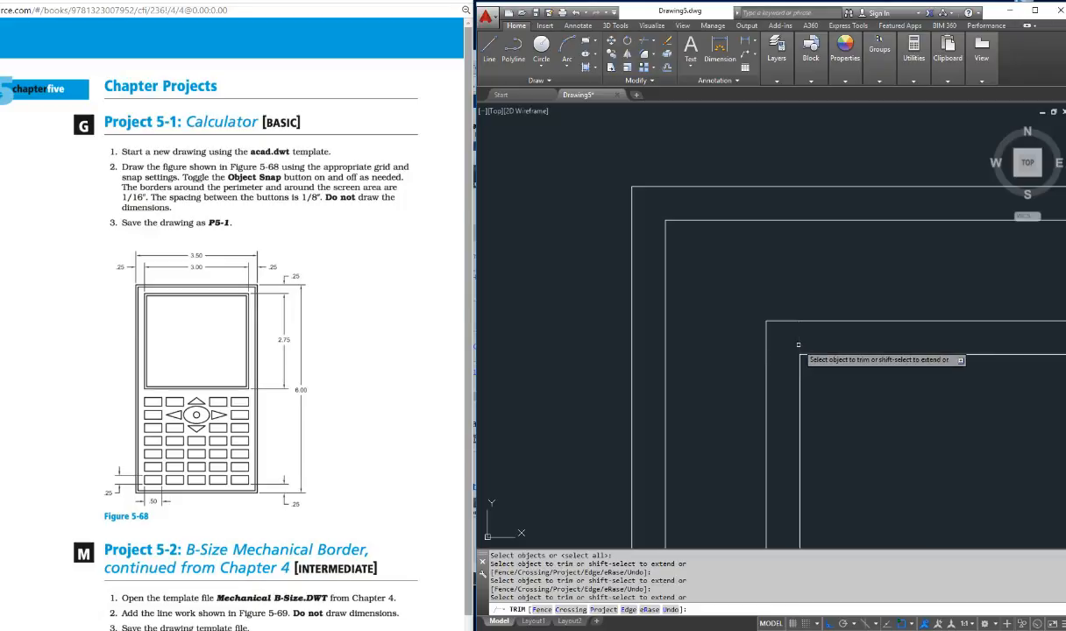
{"action": "left_click", "coordinate": [799, 340]}
{"action": "scroll", "coordinate": [929, 339], "scroll_direction": "down", "scroll_amount": 4}
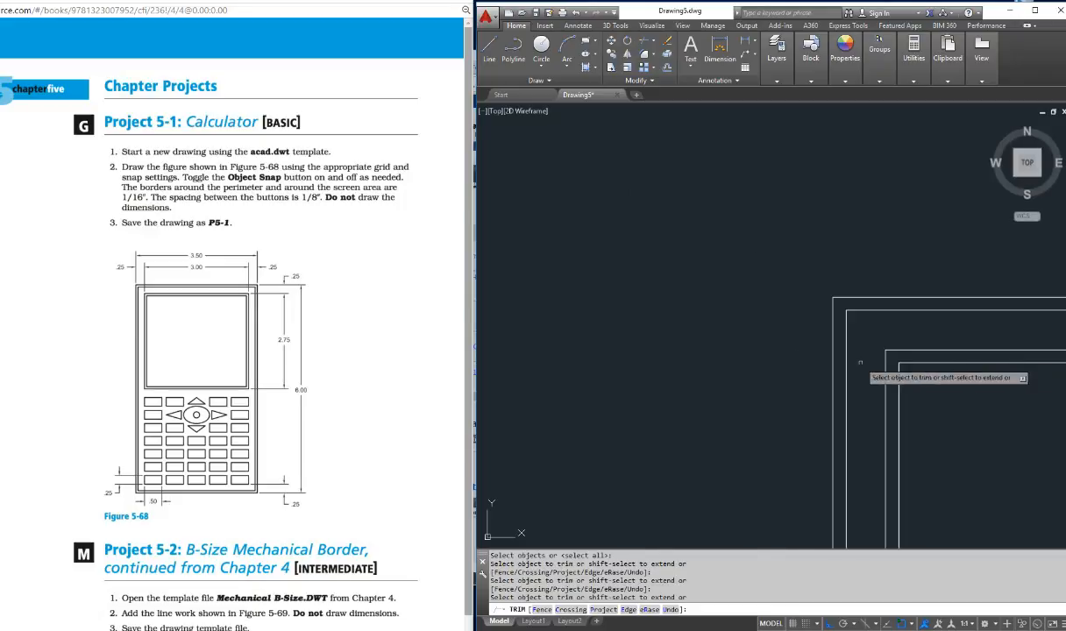
{"action": "key", "text": "Escape"}
{"action": "key", "text": "Escape"}
Trim the overlapping line ends at the upper-right corner of the screen's inner border.
{"action": "type", "text": "p"}
{"action": "key", "text": "Return"}
{"action": "left_click_drag", "start_coordinate": [1015, 355], "coordinate": [525, 371]}
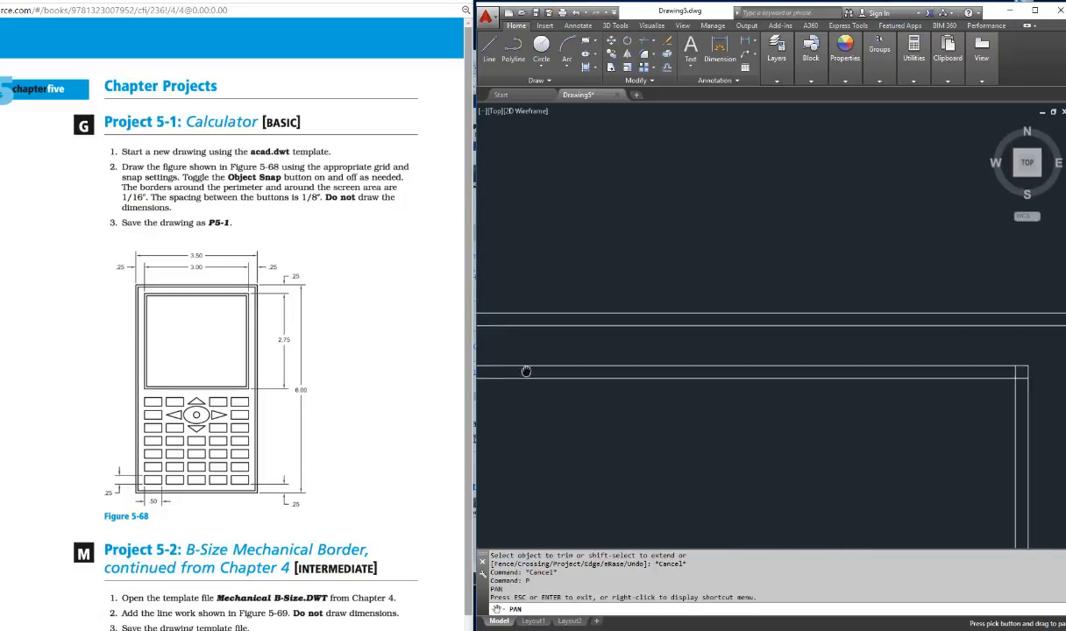
{"action": "key", "text": "Escape"}
{"action": "type", "text": "tr"}
{"action": "key", "text": "Return"}
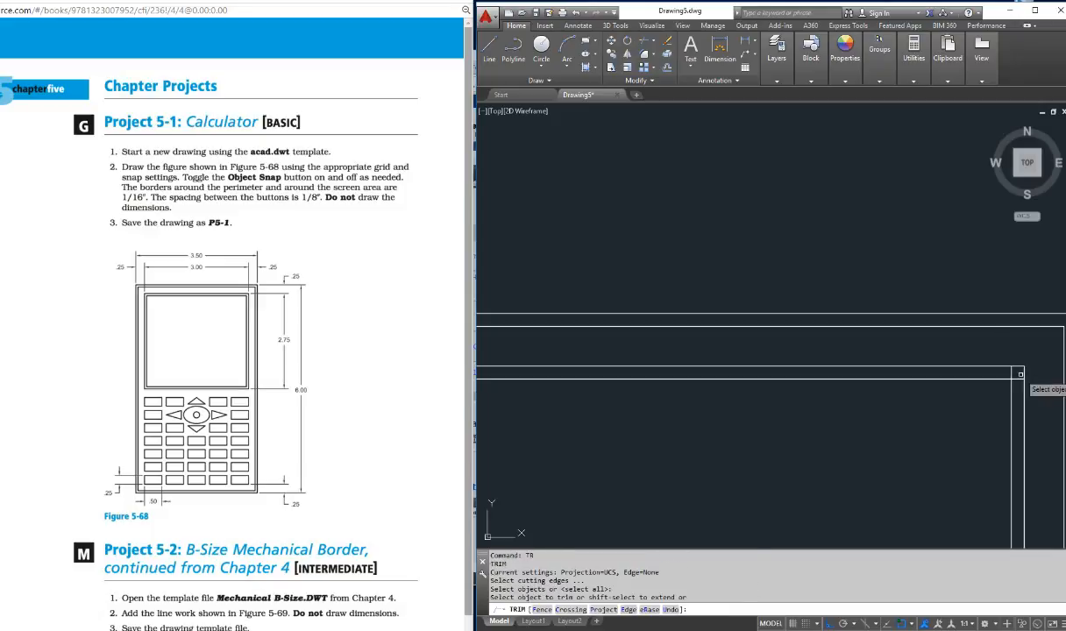
{"action": "key", "text": "Return"}
{"action": "left_click", "coordinate": [1018, 377]}
{"action": "left_click", "coordinate": [1000, 369]}
{"action": "key", "text": "Return"}
Trim the overlapping line ends at the lower-left corner of the screen's inner border.
{"action": "scroll", "coordinate": [999, 367], "scroll_direction": "down", "scroll_amount": 11}
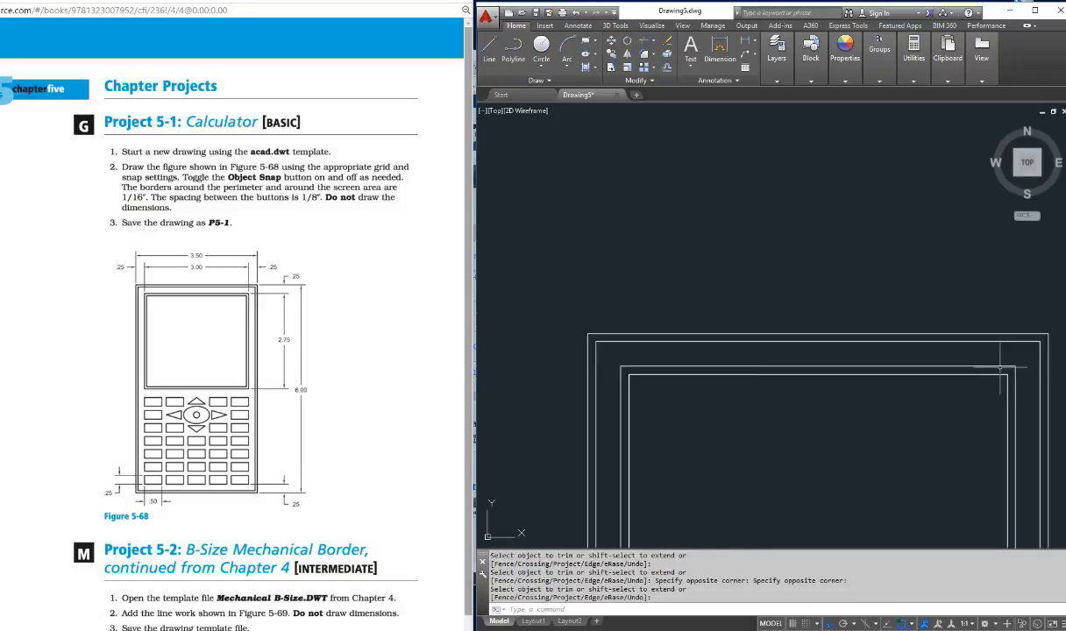
{"action": "scroll", "coordinate": [995, 428], "scroll_direction": "up", "scroll_amount": 10}
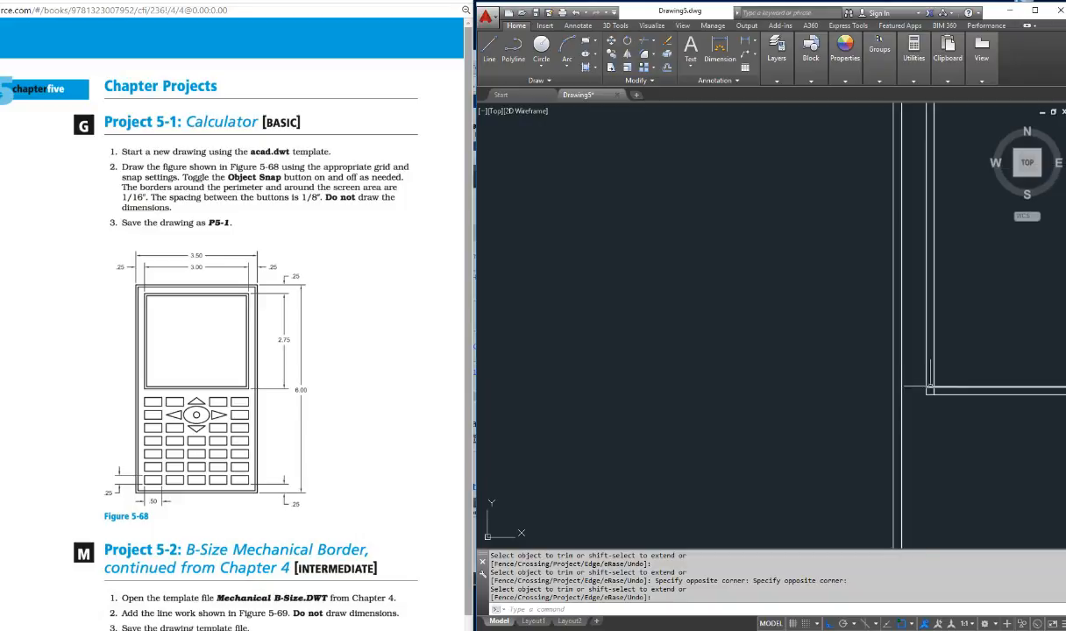
{"action": "type", "text": "tr"}
{"action": "key", "text": "Return"}
{"action": "key", "text": "Return"}
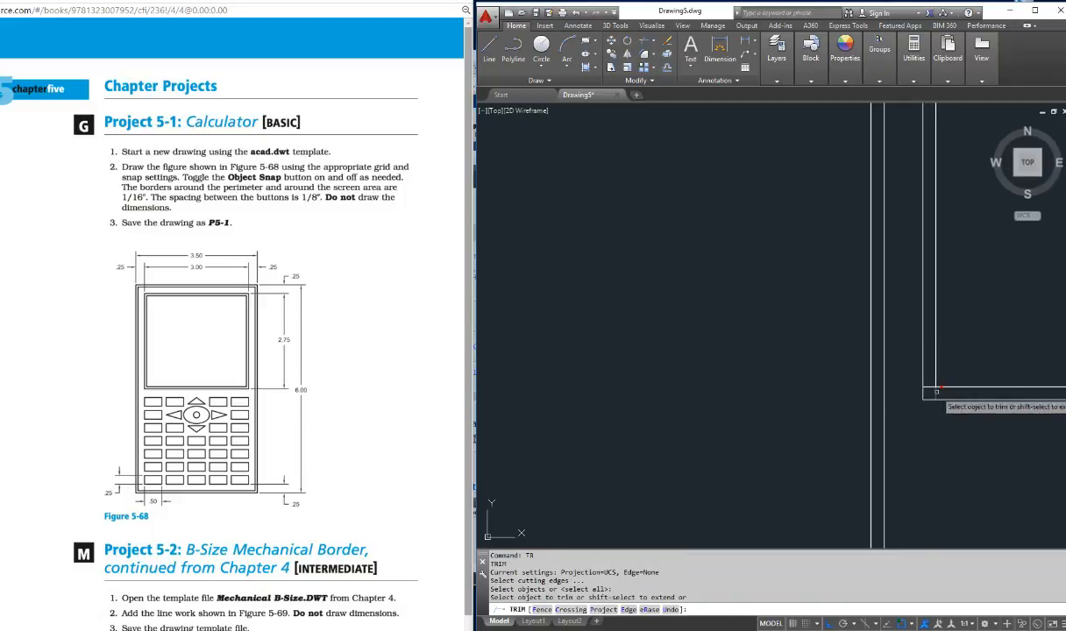
{"action": "left_click", "coordinate": [1003, 385]}
{"action": "key", "text": "Return"}
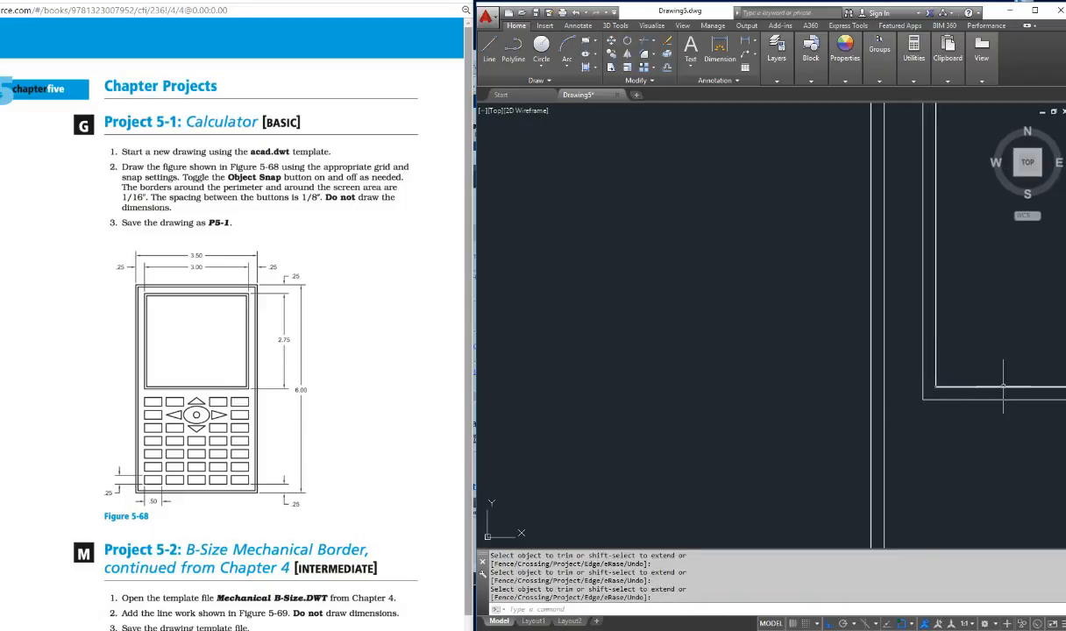
Trim the overlapping line ends at the lower-right corner of the screen's inner border.
{"action": "type", "text": "p"}
{"action": "key", "text": "Return"}
{"action": "left_click_drag", "start_coordinate": [1004, 383], "coordinate": [497, 405]}
{"action": "left_click_drag", "start_coordinate": [950, 385], "coordinate": [823, 388]}
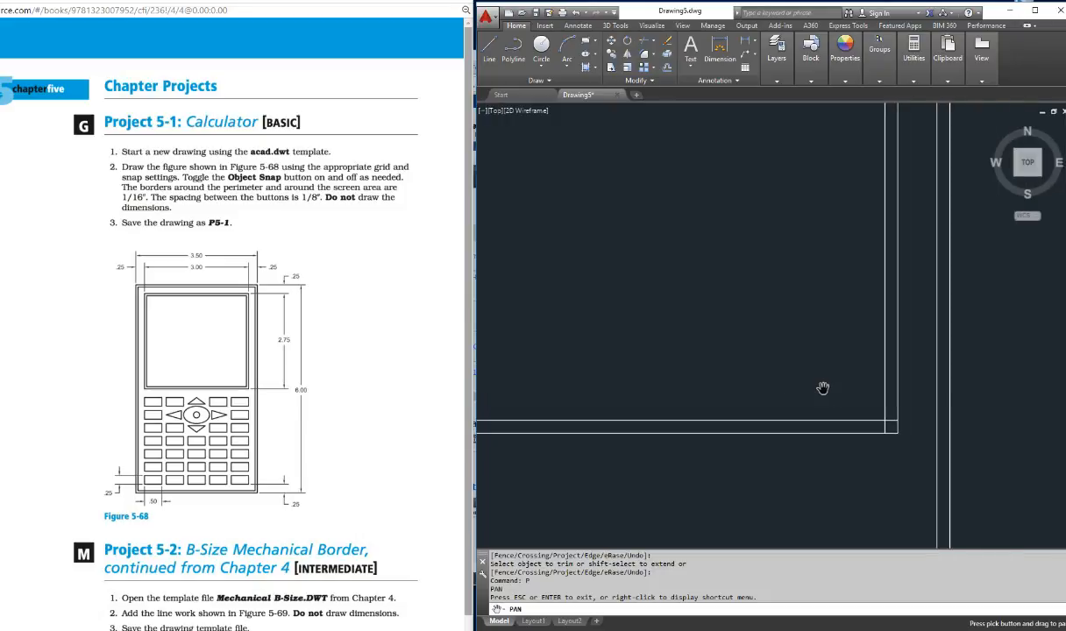
{"action": "key", "text": "Escape"}
{"action": "type", "text": "tr"}
{"action": "key", "text": "Return"}
{"action": "key", "text": "Return"}
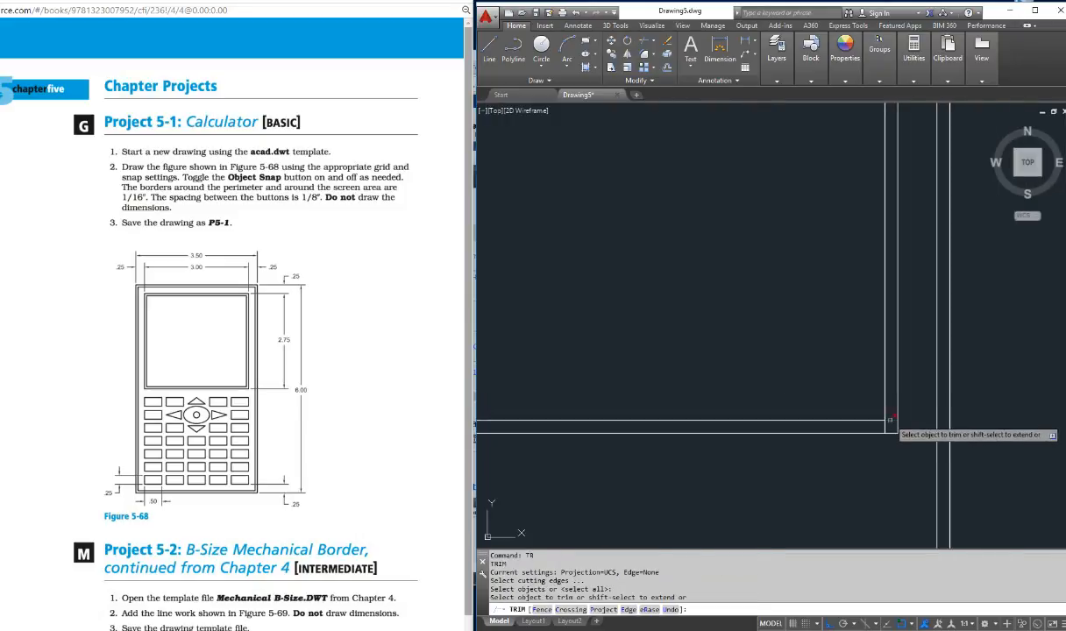
{"action": "left_click", "coordinate": [889, 420]}
{"action": "left_click", "coordinate": [888, 429]}
{"action": "left_click", "coordinate": [882, 426]}
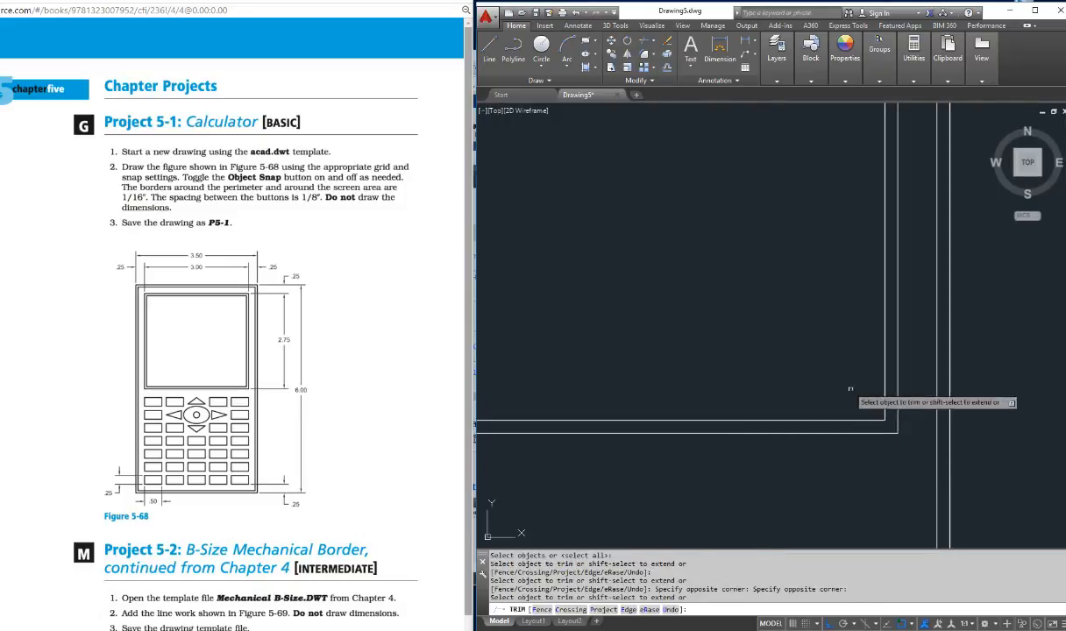
{"action": "key", "text": "Escape"}
{"action": "scroll", "coordinate": [876, 333], "scroll_direction": "down", "scroll_amount": 5}
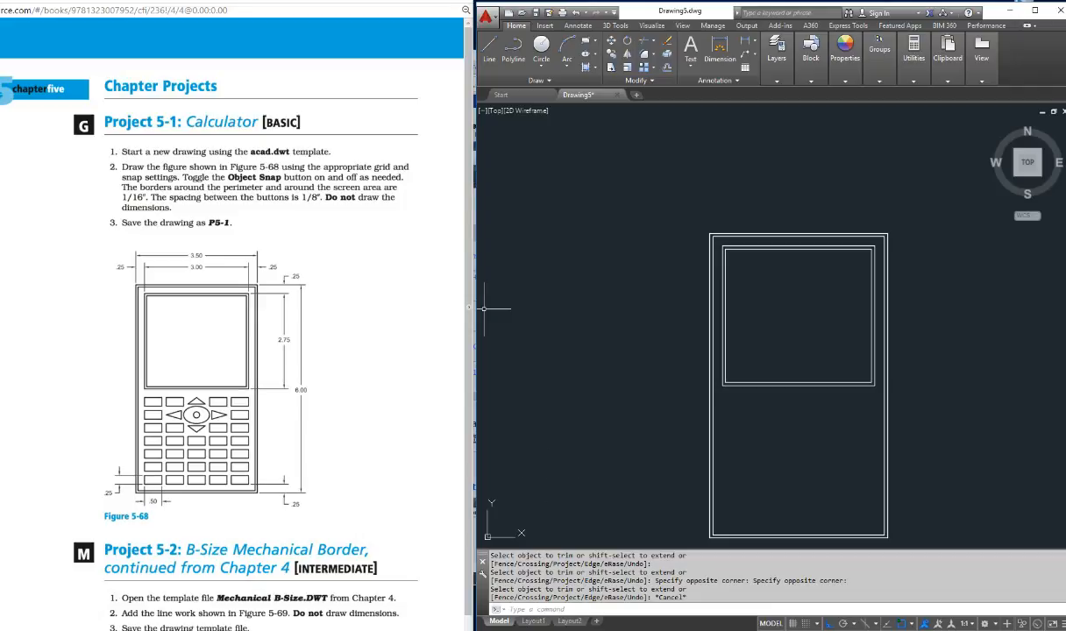
{"action": "key", "text": "Escape"}
{"action": "key", "text": "Escape"}
{"action": "key", "text": "Escape"}
{"action": "key", "text": "Escape"}
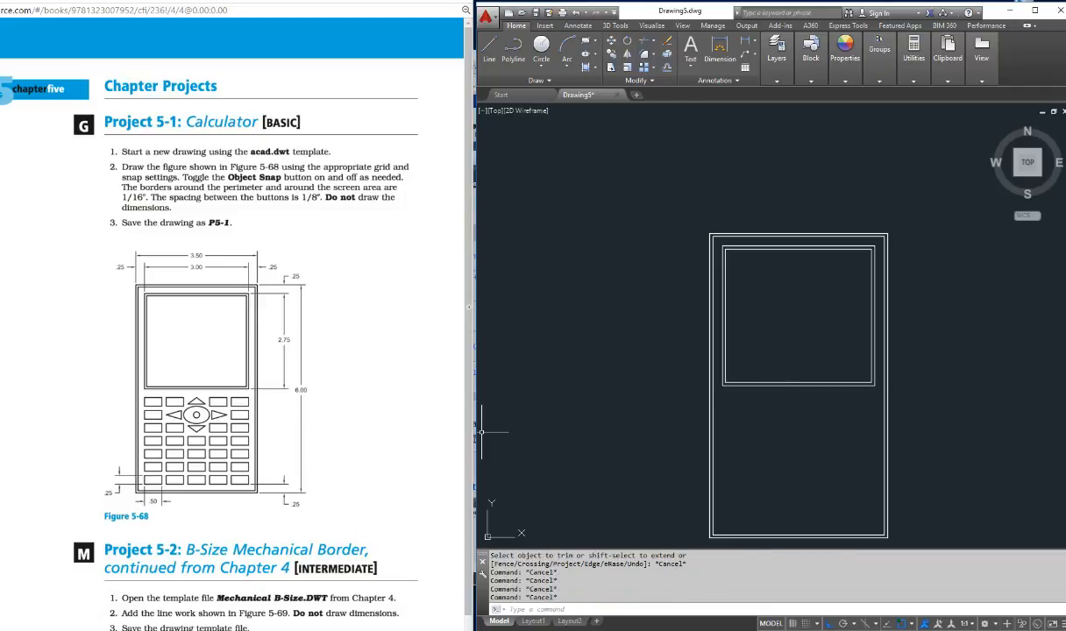
Draw a vertical line from the lower-left corner of the screen's outer border down past the calculator's bottom edge.
{"action": "type", "text": "l"}
{"action": "key", "text": "Return"}
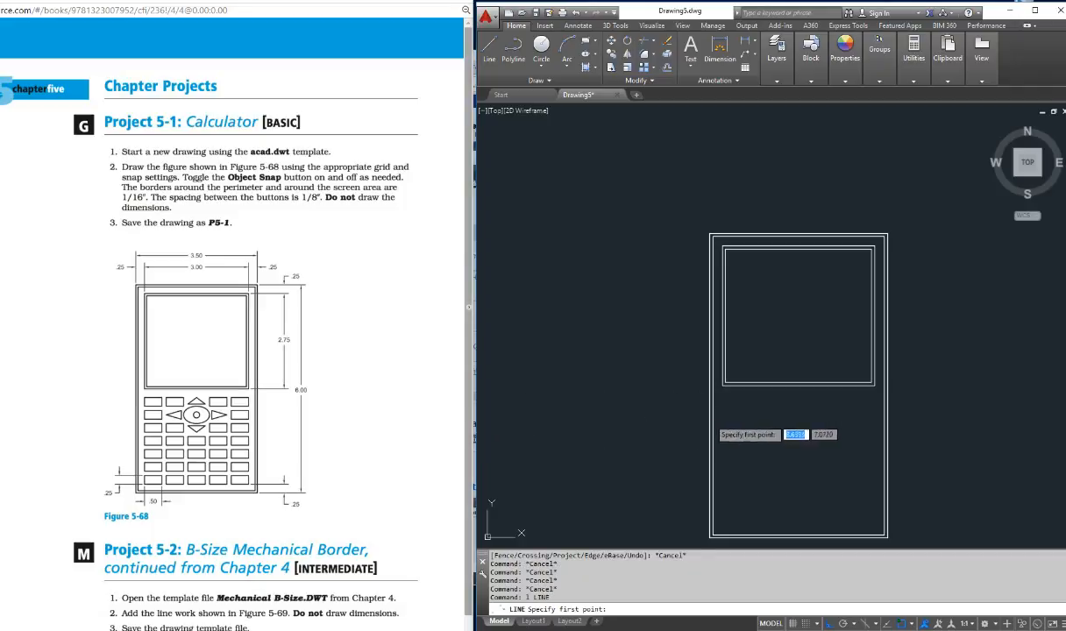
{"action": "left_click", "coordinate": [722, 385]}
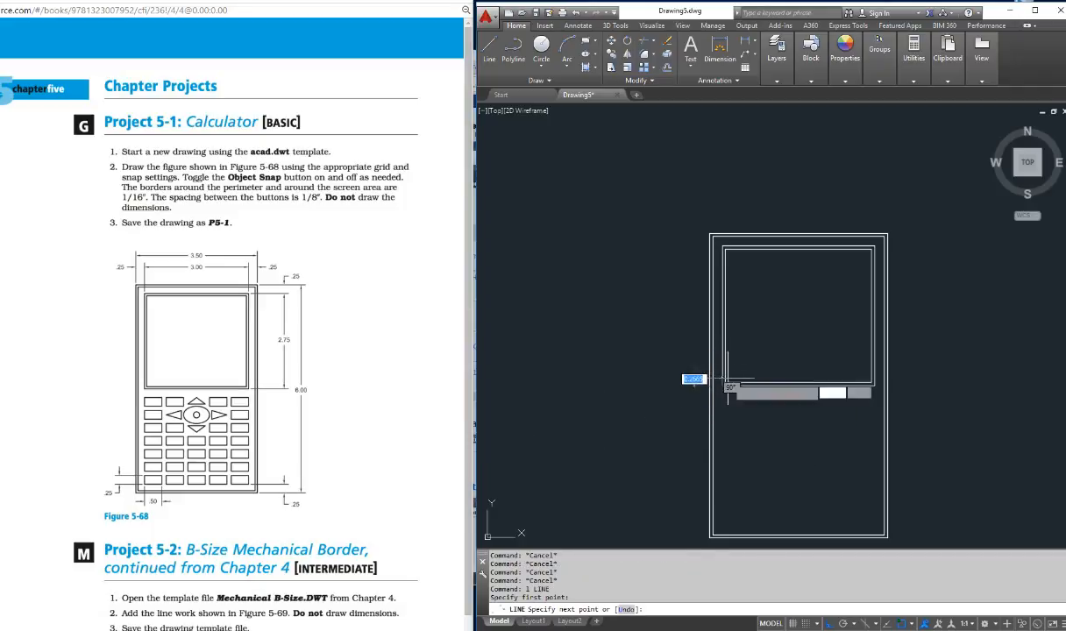
{"action": "left_click", "coordinate": [727, 536]}
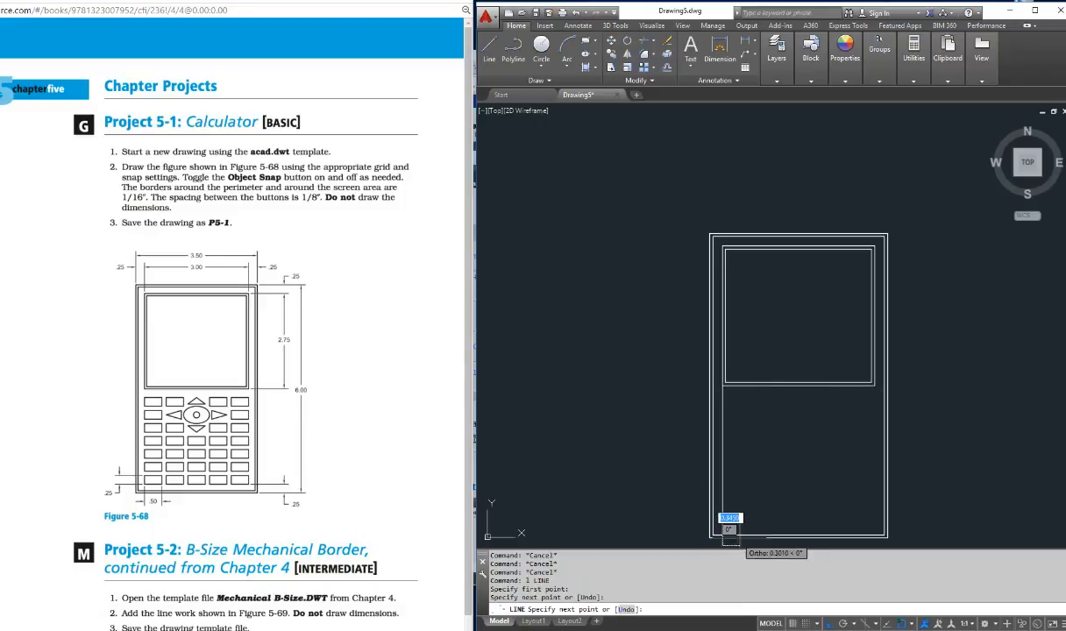
{"action": "key", "text": "Escape"}
{"action": "key", "text": "Escape"}
{"action": "key", "text": "Escape"}
Stretch the lower end of the left vertical guide line straight down, well below the calculator outline.
{"action": "type", "text": "p"}
{"action": "key", "text": "Return"}
{"action": "left_click_drag", "start_coordinate": [766, 499], "coordinate": [740, 408]}
{"action": "key", "text": "Escape"}
{"action": "left_click", "coordinate": [693, 452]}
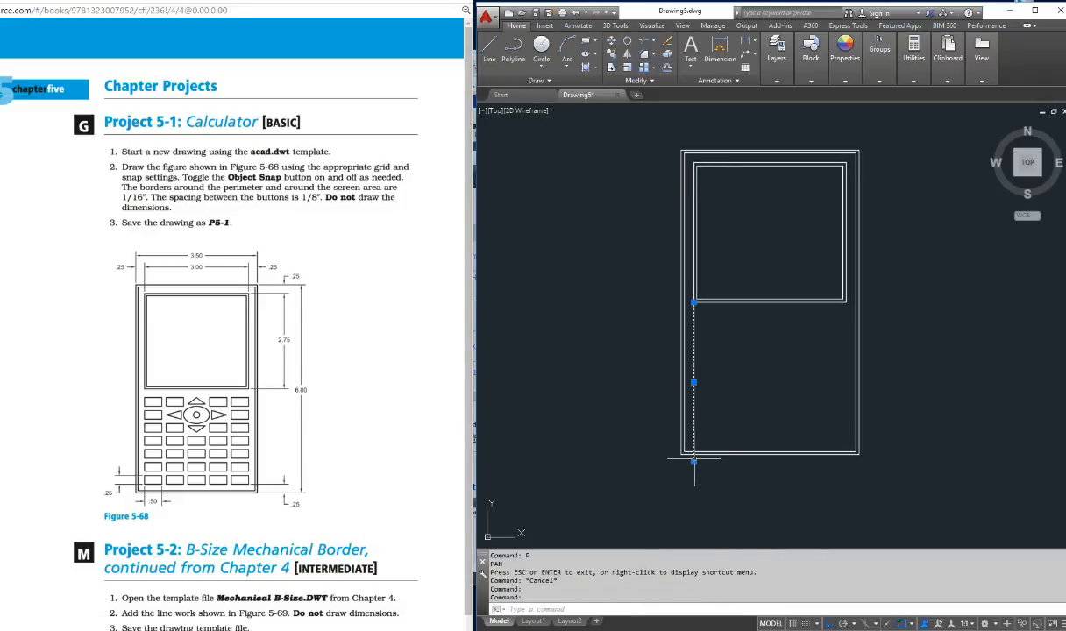
{"action": "left_click", "coordinate": [693, 462]}
{"action": "left_click", "coordinate": [693, 503]}
{"action": "key", "text": "Escape"}
{"action": "key", "text": "Escape"}
{"action": "key", "text": "Escape"}
{"action": "key", "text": "Escape"}
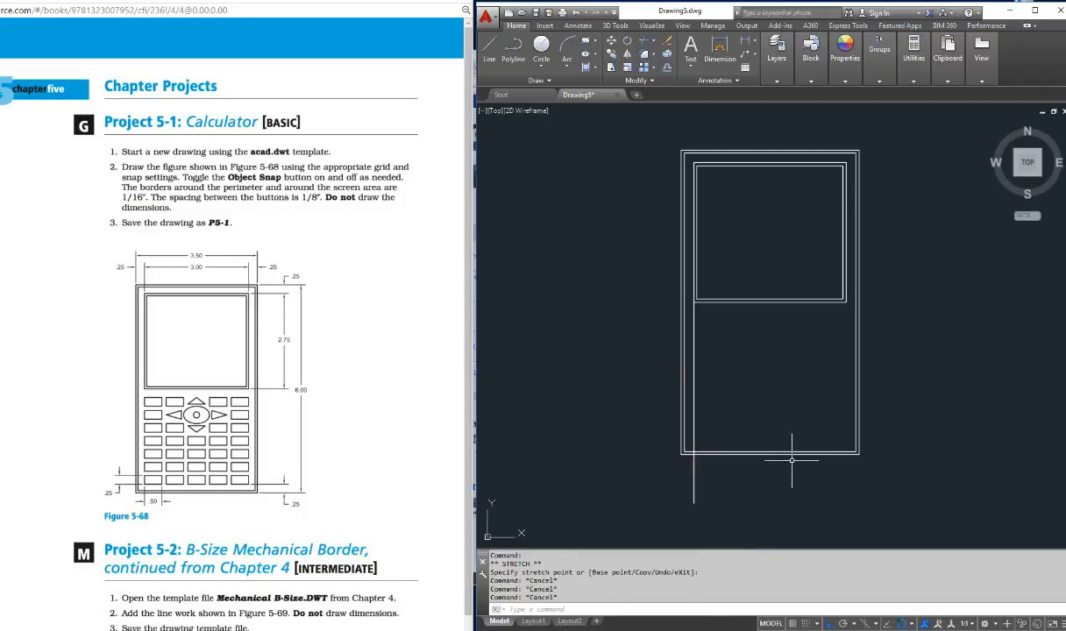
Draw a vertical line from the lower-right corner of the screen's outer border down well below the calculator outline.
{"action": "type", "text": "l"}
{"action": "key", "text": "Return"}
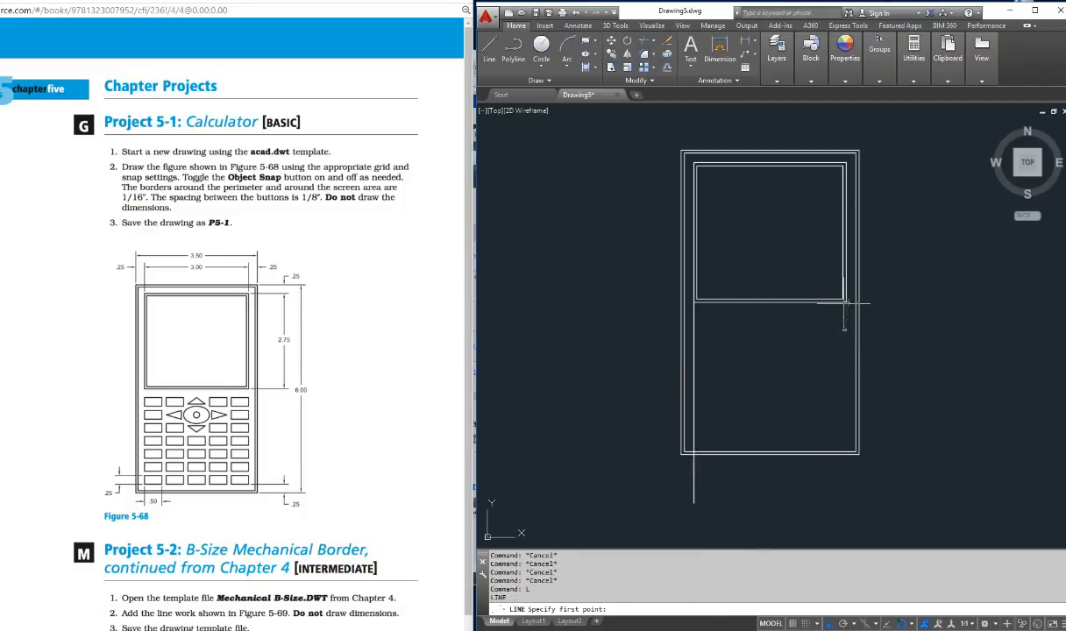
{"action": "left_click", "coordinate": [845, 303]}
{"action": "left_click", "coordinate": [845, 501]}
{"action": "key", "text": "Escape"}
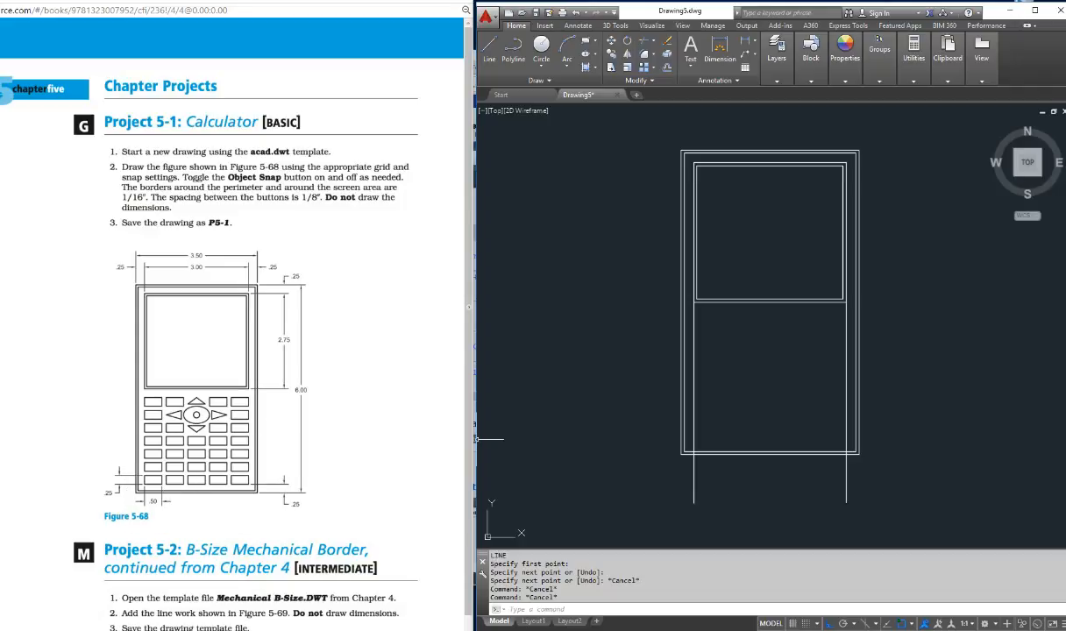
{"action": "key", "text": "Escape"}
{"action": "key", "text": "Escape"}
{"action": "key", "text": "Escape"}
{"action": "key", "text": "Escape"}
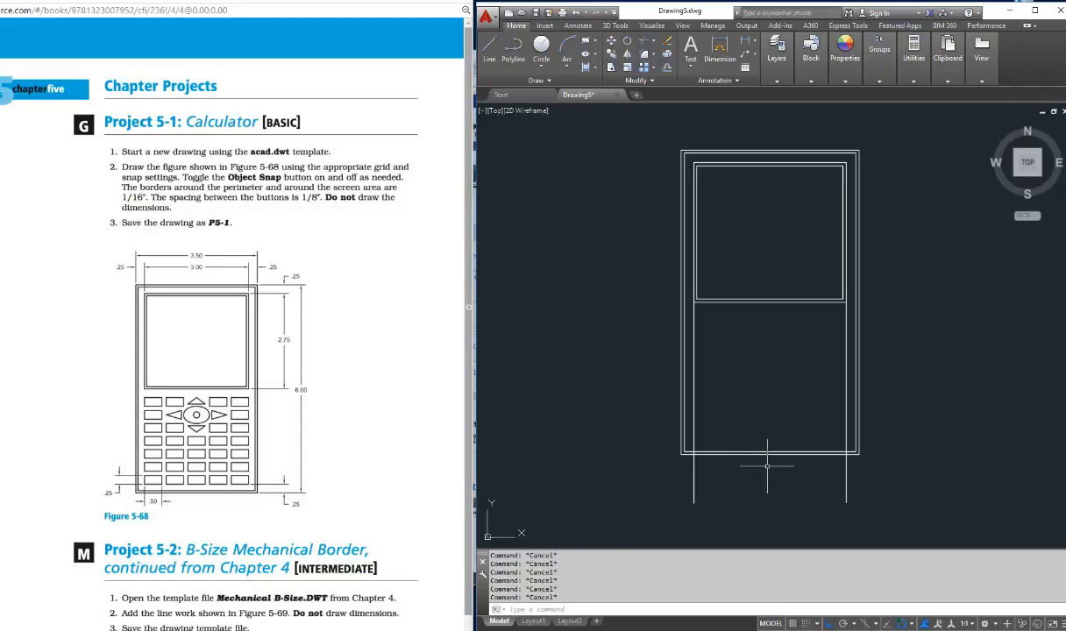
Offset the bottom line of the outline's inner border 0.25 upward to mark the base of the button area.
{"action": "type", "text": "o"}
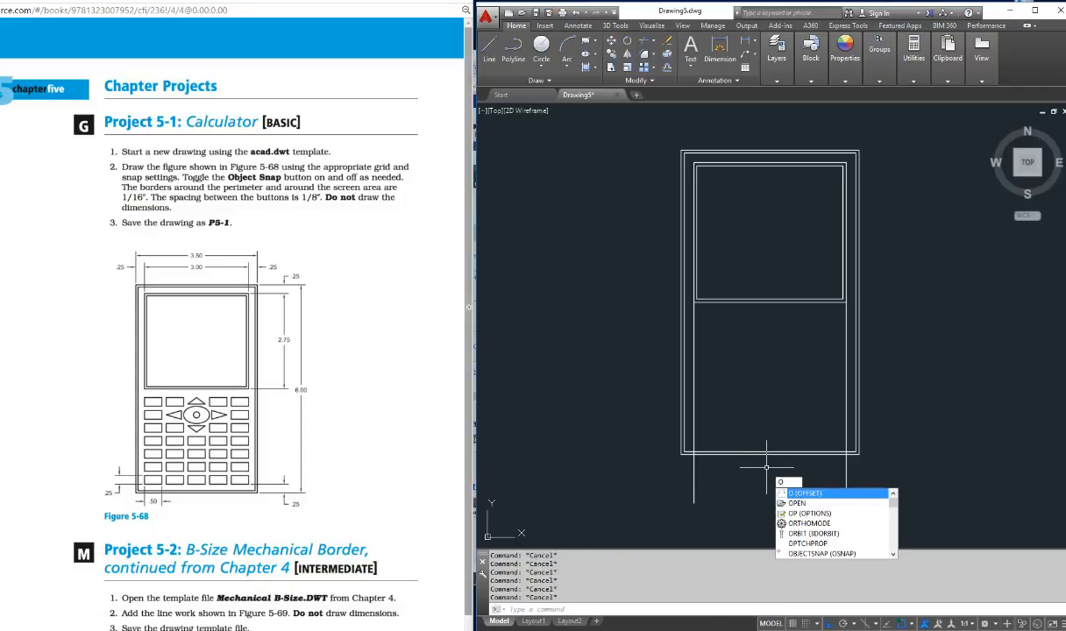
{"action": "key", "text": "Return"}
{"action": "type", "text": "."}
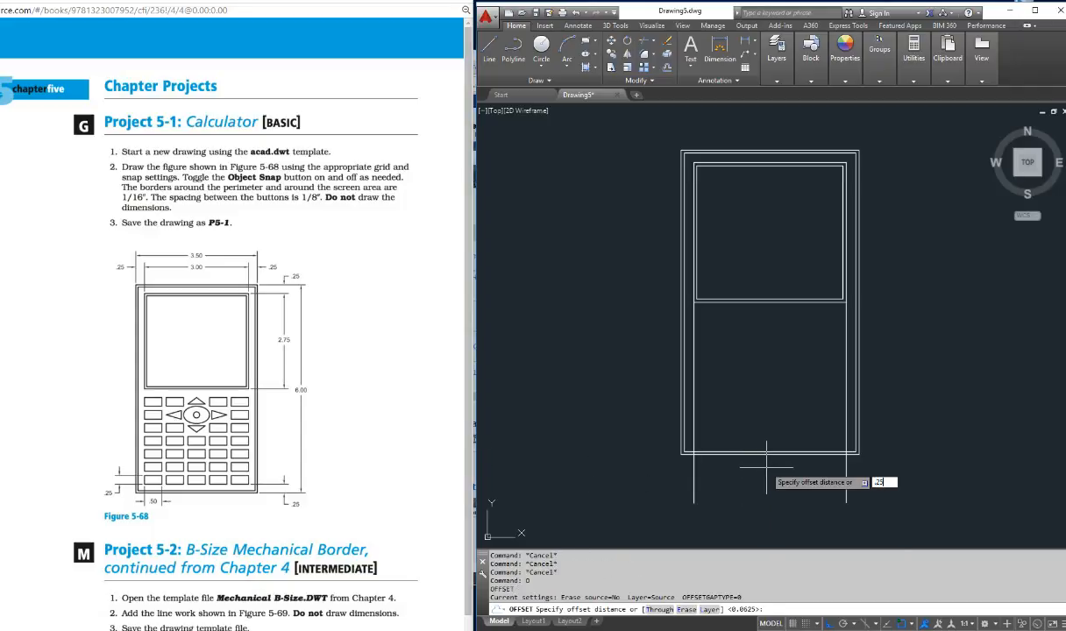
{"action": "type", "text": "25"}
{"action": "key", "text": "Return"}
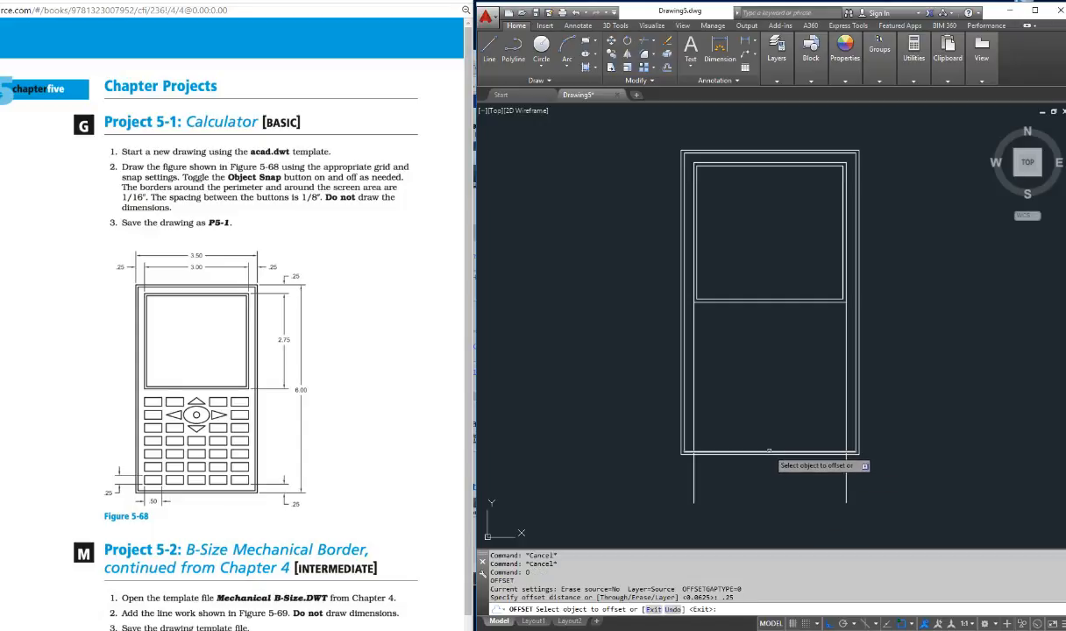
{"action": "left_click", "coordinate": [767, 451]}
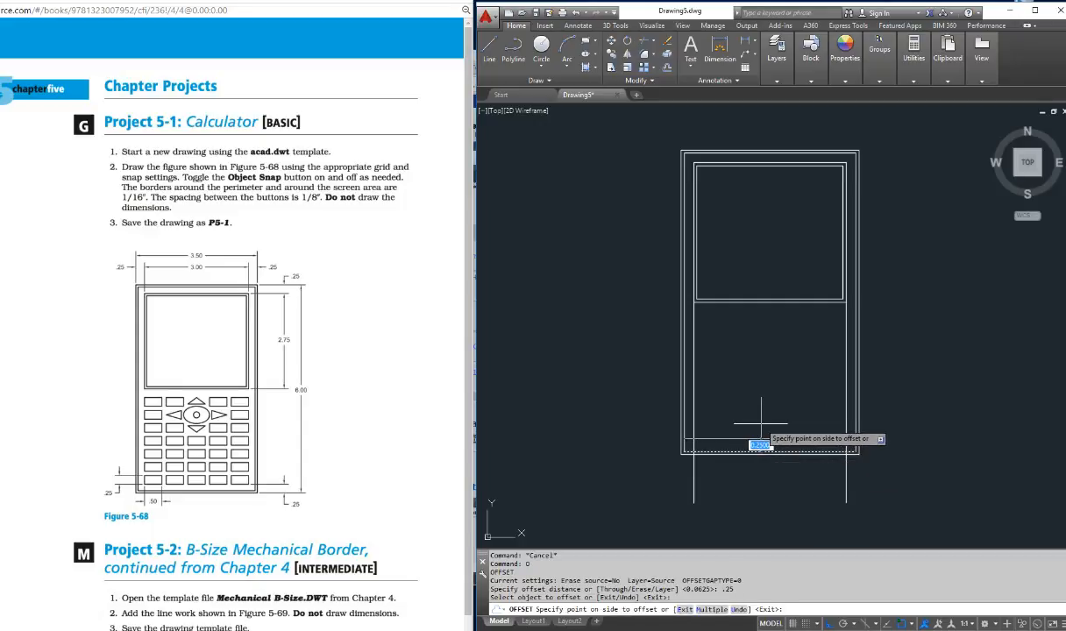
{"action": "left_click", "coordinate": [775, 423]}
{"action": "key", "text": "Escape"}
{"action": "key", "text": "Escape"}
{"action": "key", "text": "Escape"}
{"action": "key", "text": "Escape"}
{"action": "key", "text": "Escape"}
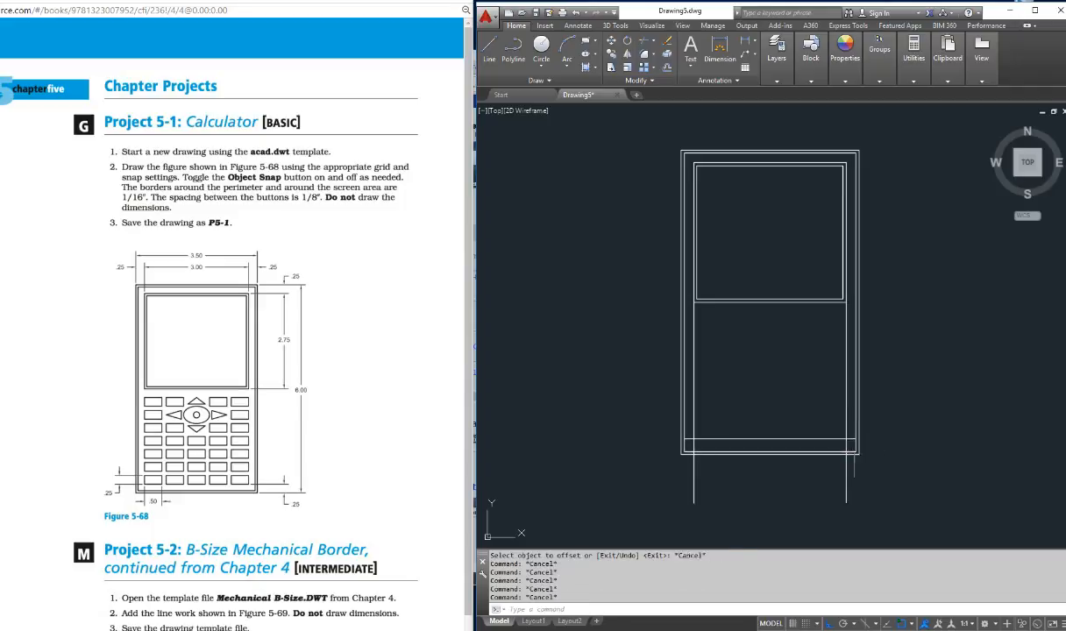
Trim the overhanging ends of the two vertical guides and the offset base line at the button area's lower corners.
{"action": "type", "text": "tr"}
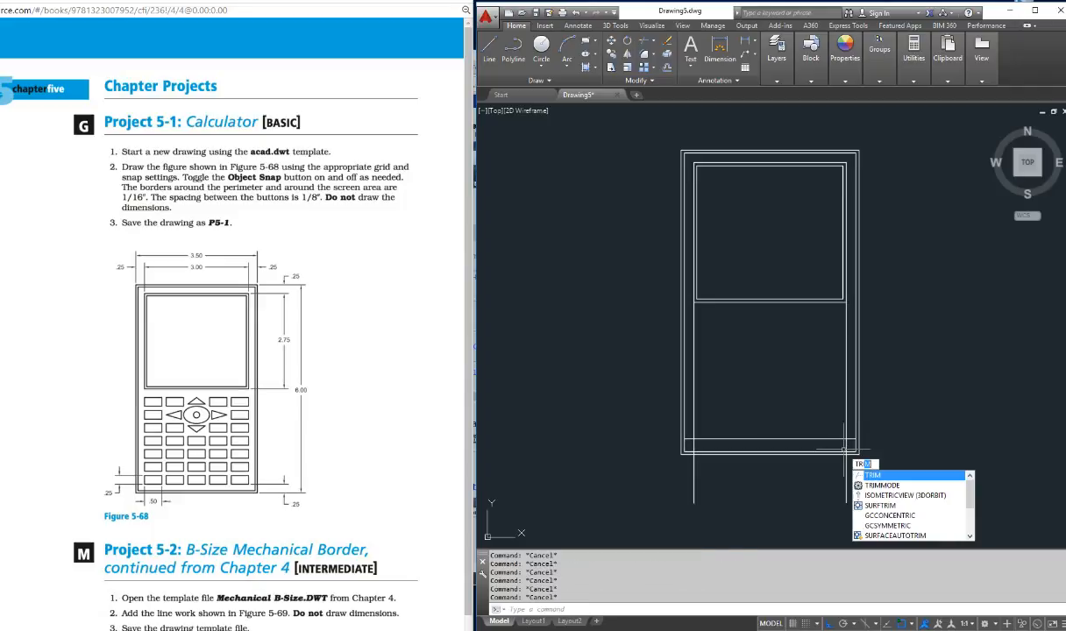
{"action": "key", "text": "Return"}
{"action": "left_click", "coordinate": [846, 429]}
{"action": "left_click", "coordinate": [802, 438]}
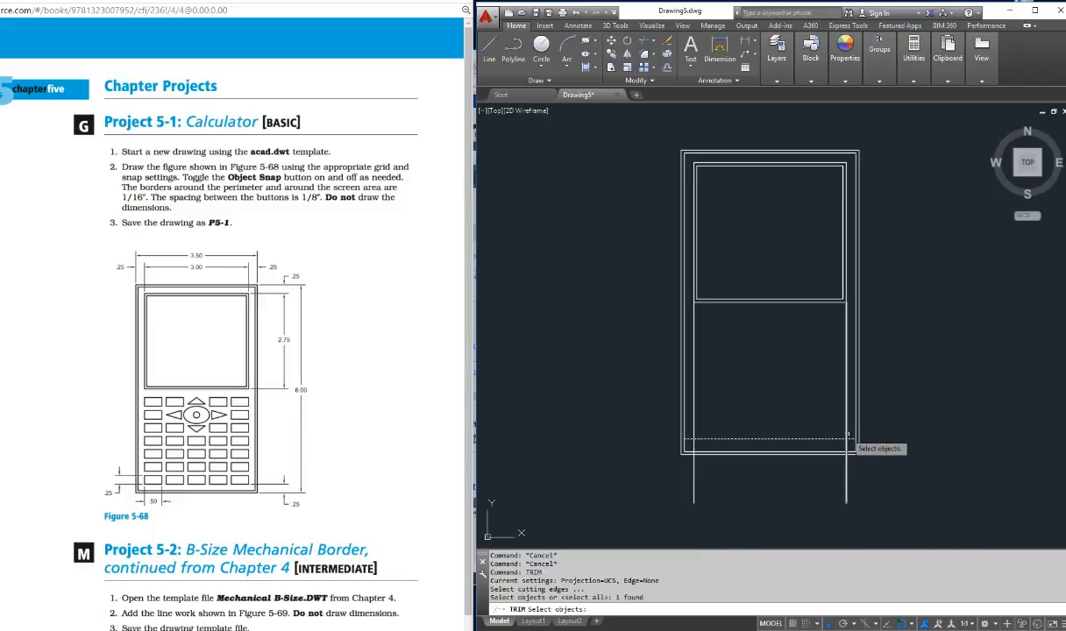
{"action": "left_click", "coordinate": [693, 428]}
{"action": "key", "text": "Return"}
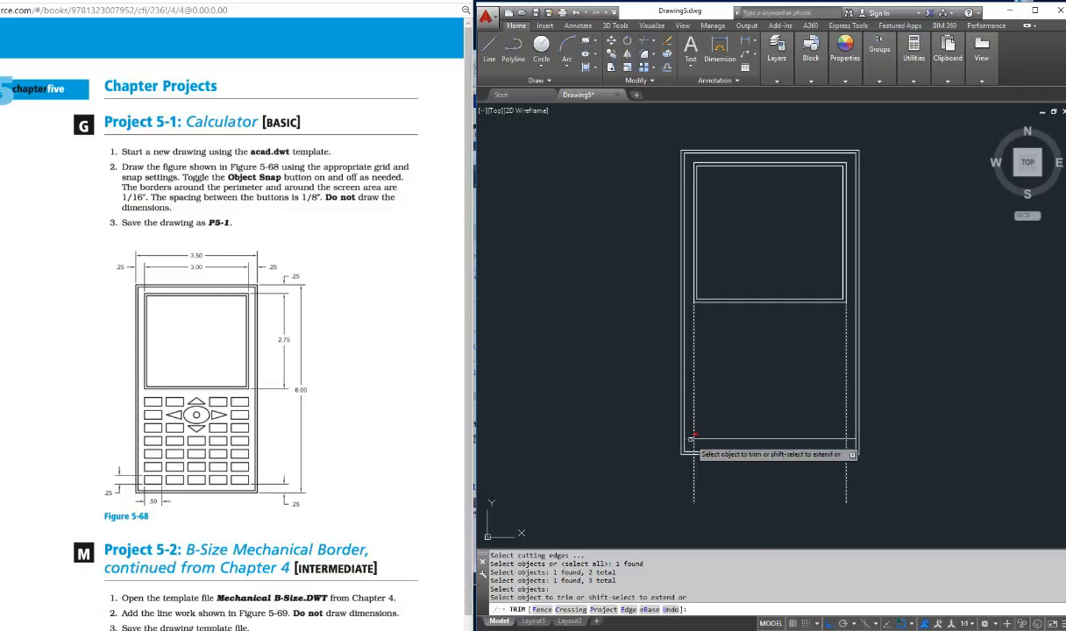
{"action": "left_click", "coordinate": [692, 442]}
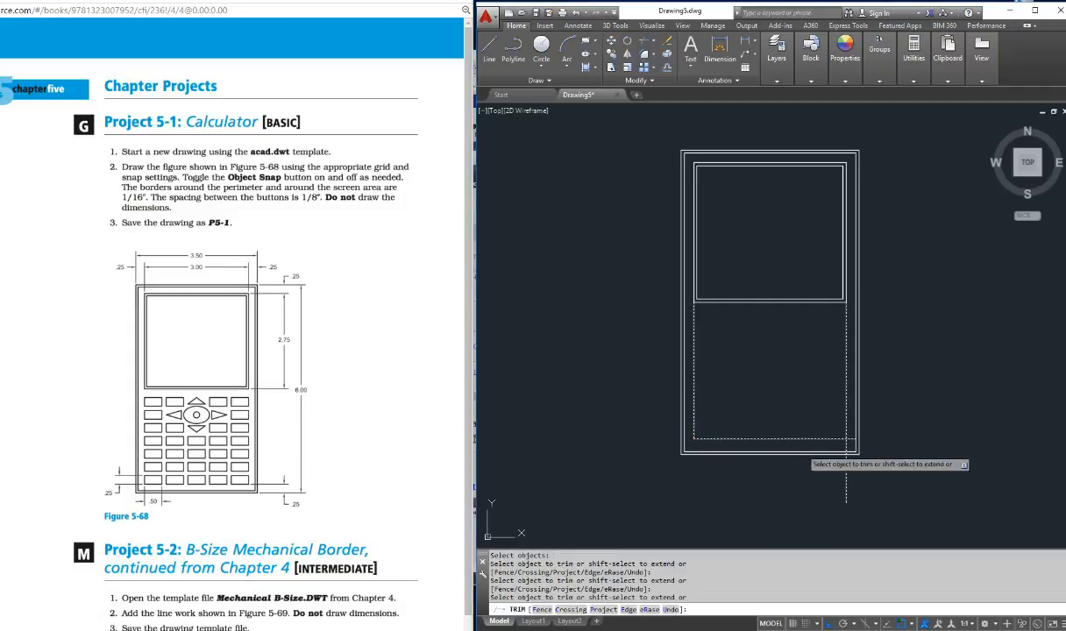
{"action": "left_click", "coordinate": [848, 441]}
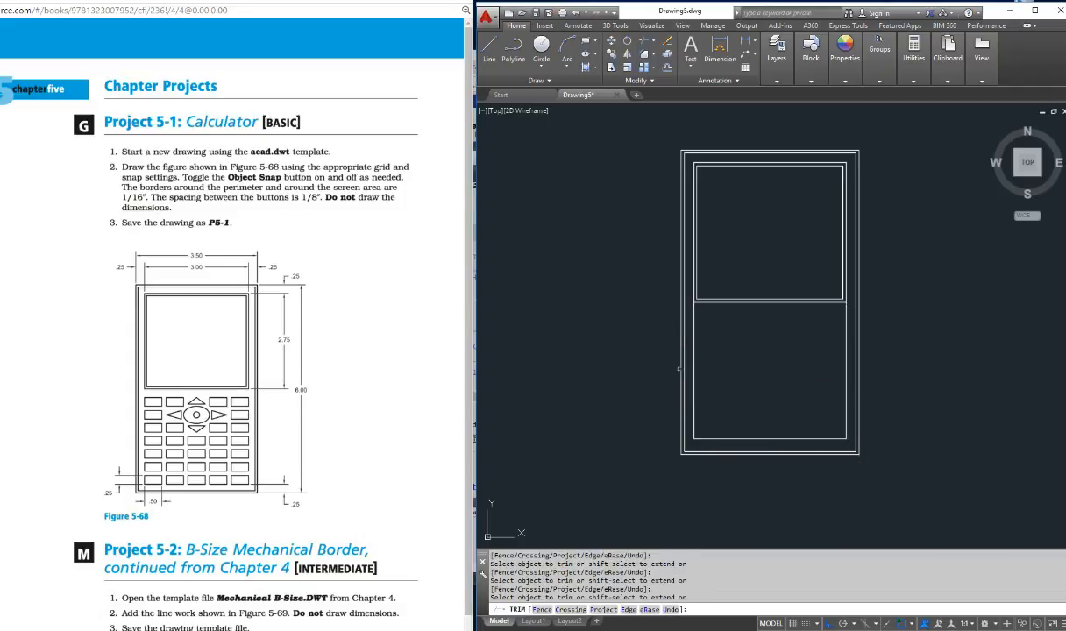
{"action": "key", "text": "Escape"}
{"action": "key", "text": "Escape"}
{"action": "key", "text": "Escape"}
{"action": "key", "text": "Escape"}
{"action": "key", "text": "Escape"}
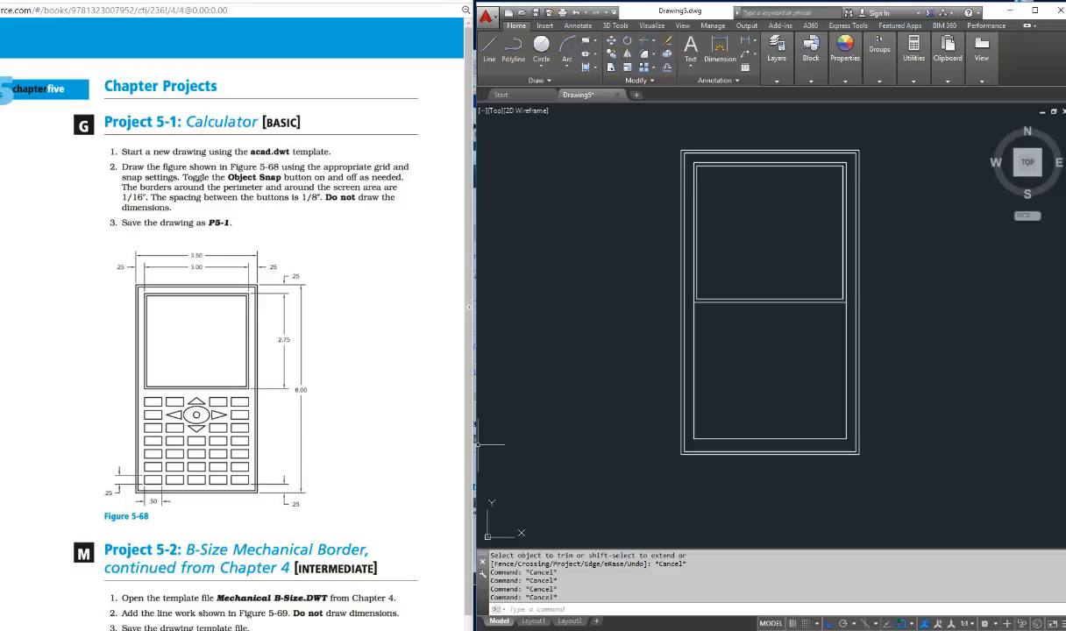
{"action": "key", "text": "Escape"}
{"action": "key", "text": "Escape"}
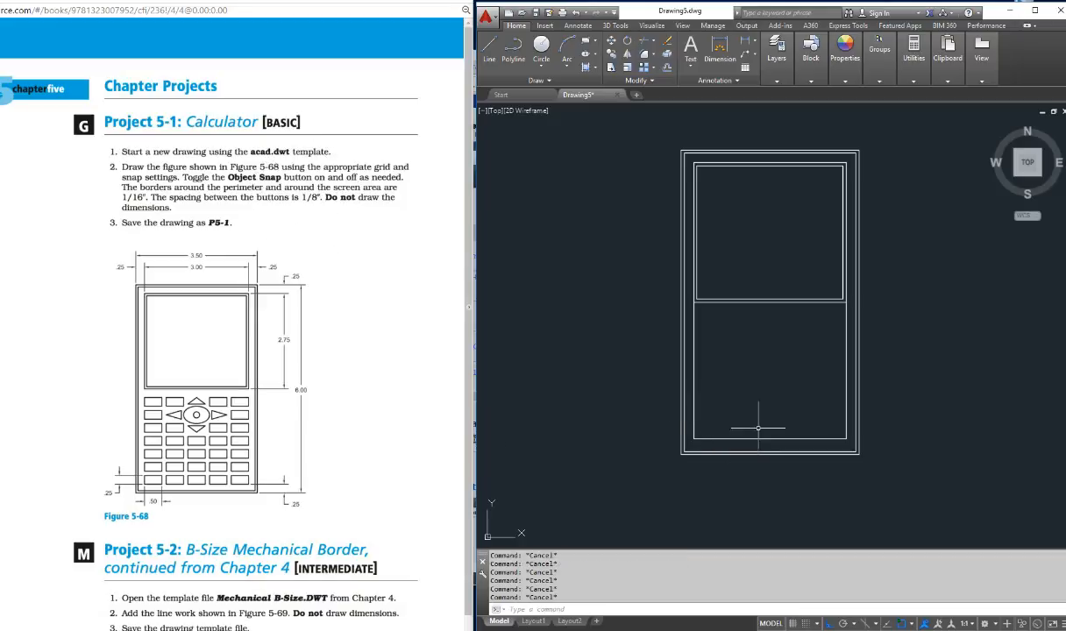
Offset the button area's base line 0.25 upward to set the height of the bottom button row.
{"action": "left_click", "coordinate": [118, 485]}
{"action": "type", "text": "o"}
{"action": "key", "text": "Return"}
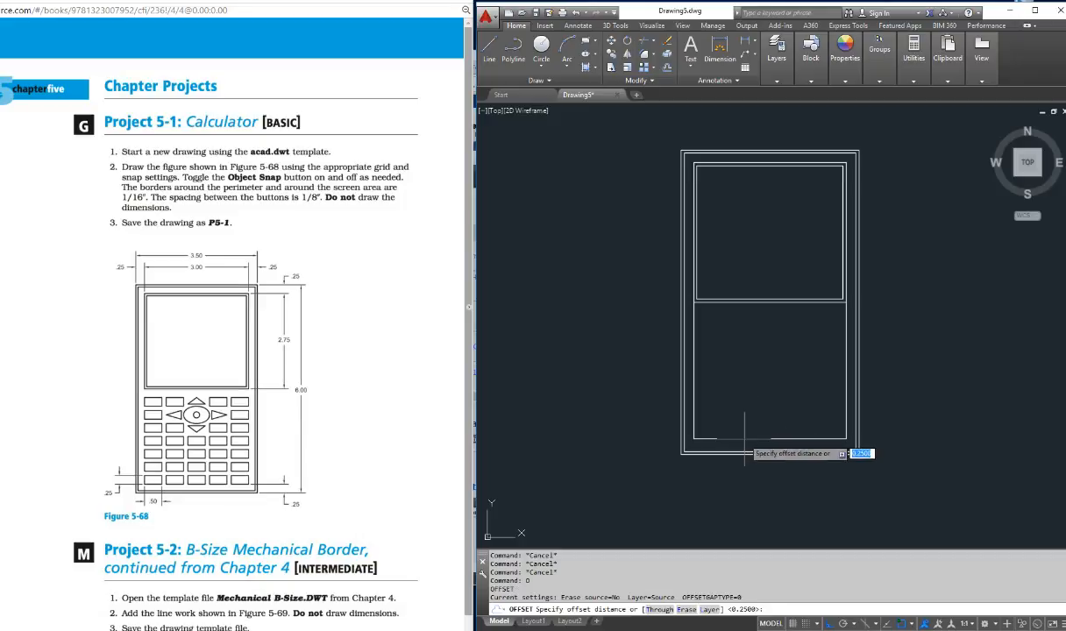
{"action": "type", "text": ".25"}
{"action": "key", "text": "Return"}
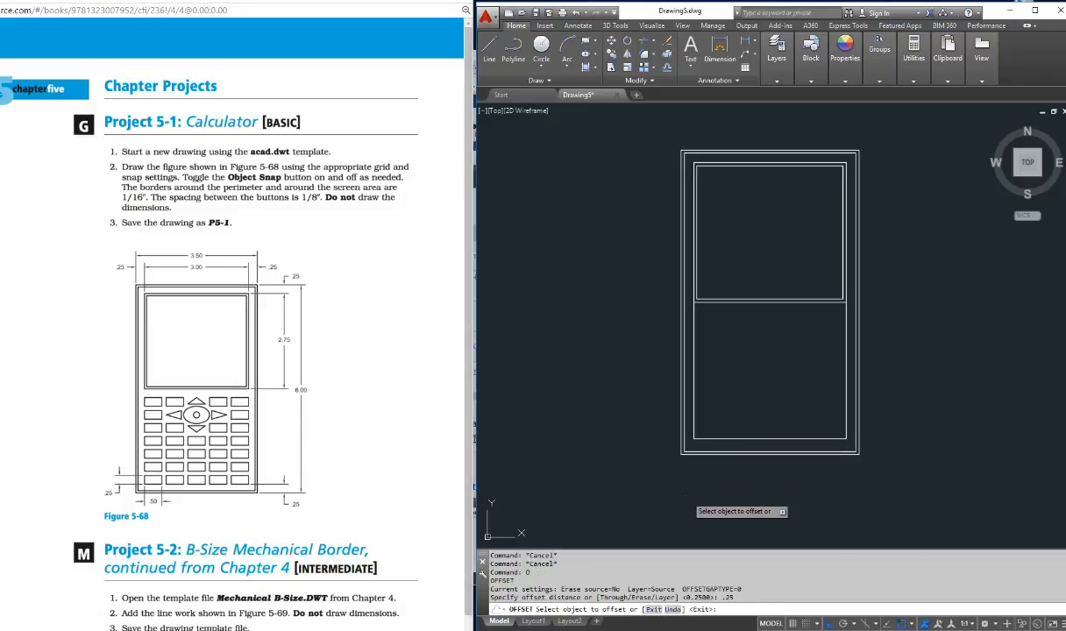
{"action": "left_click", "coordinate": [727, 437]}
{"action": "left_click", "coordinate": [726, 417]}
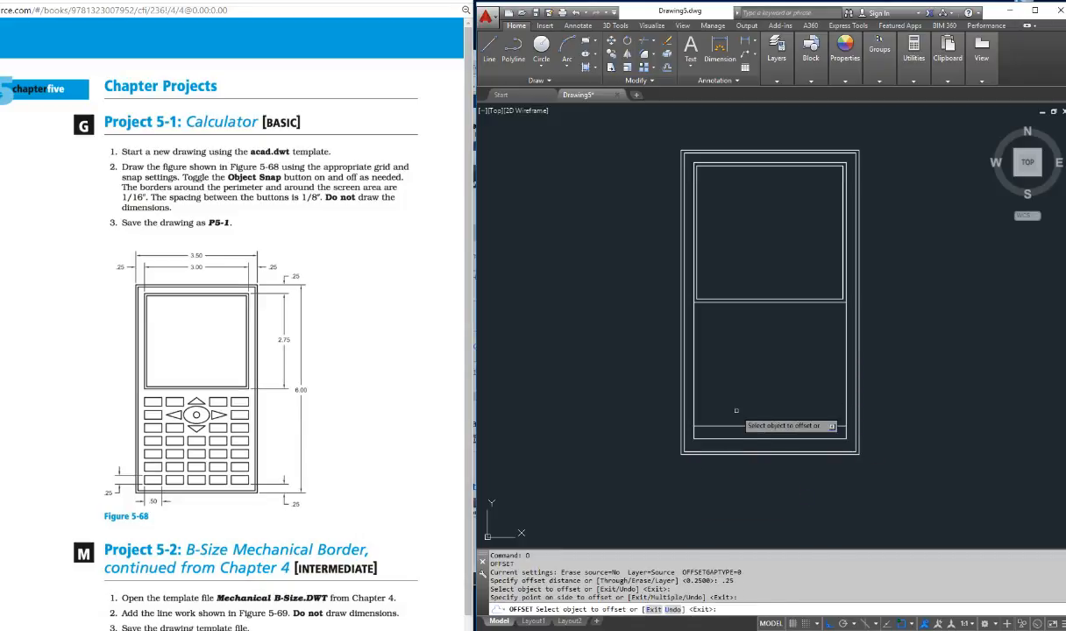
{"action": "key", "text": "Escape"}
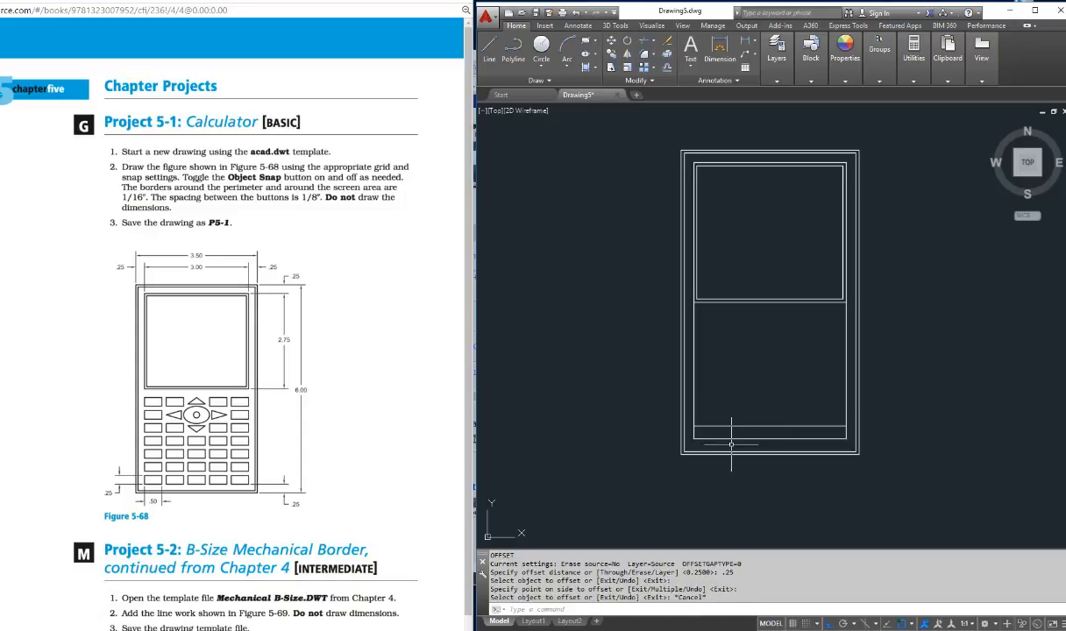
{"action": "key", "text": "Escape"}
{"action": "key", "text": "Escape"}
{"action": "key", "text": "Escape"}
{"action": "key", "text": "Escape"}
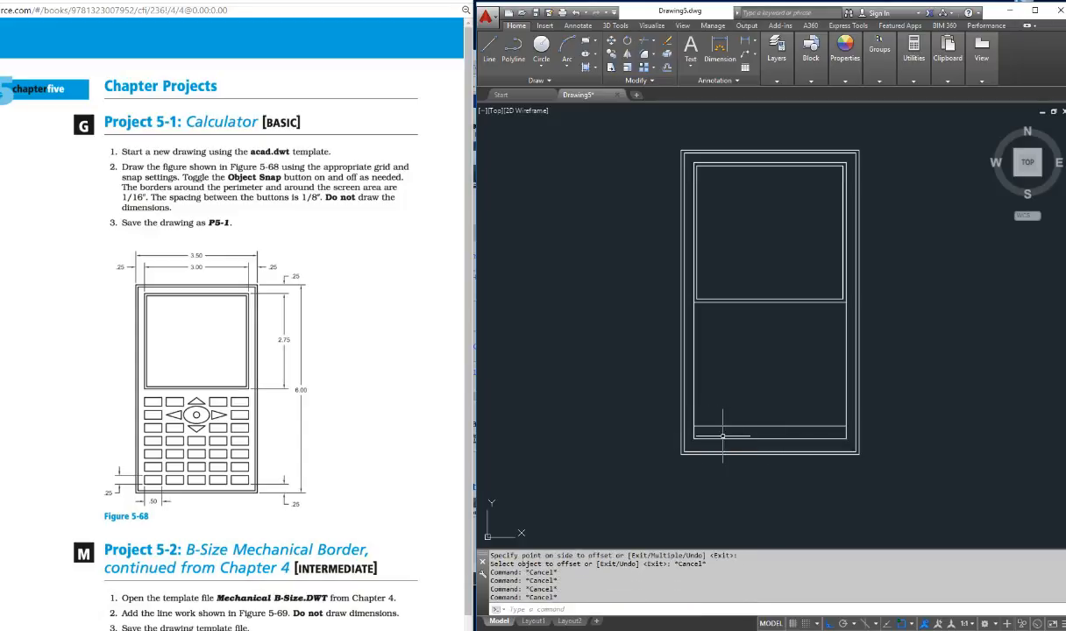
Offset the left and right sides of the button area 0.5 inward to form the two outer button columns.
{"action": "type", "text": "o"}
{"action": "key", "text": "Return"}
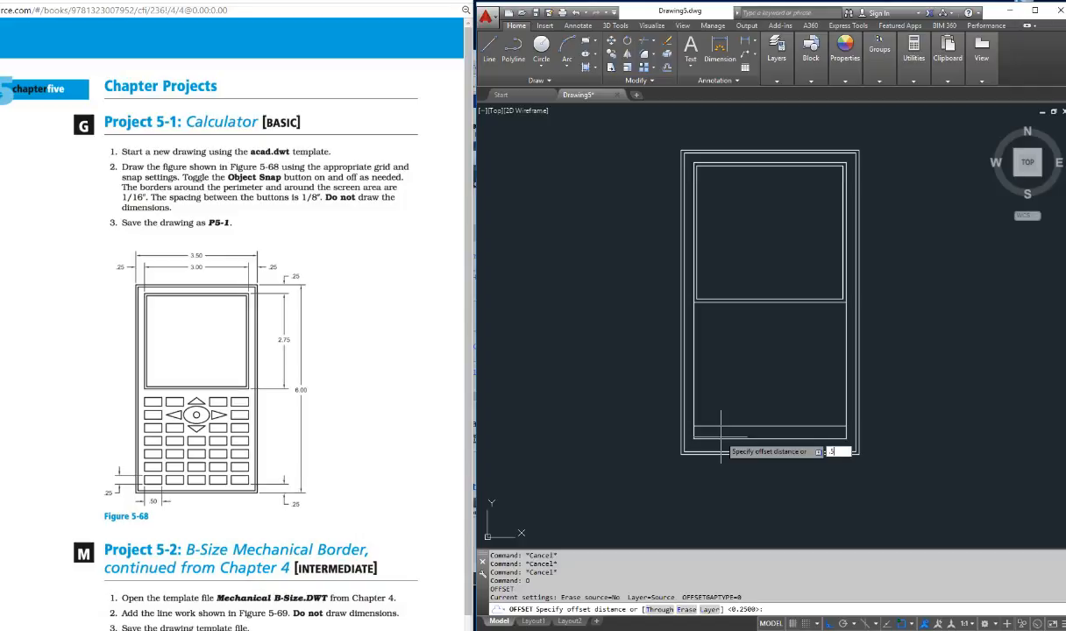
{"action": "key", "text": "Return"}
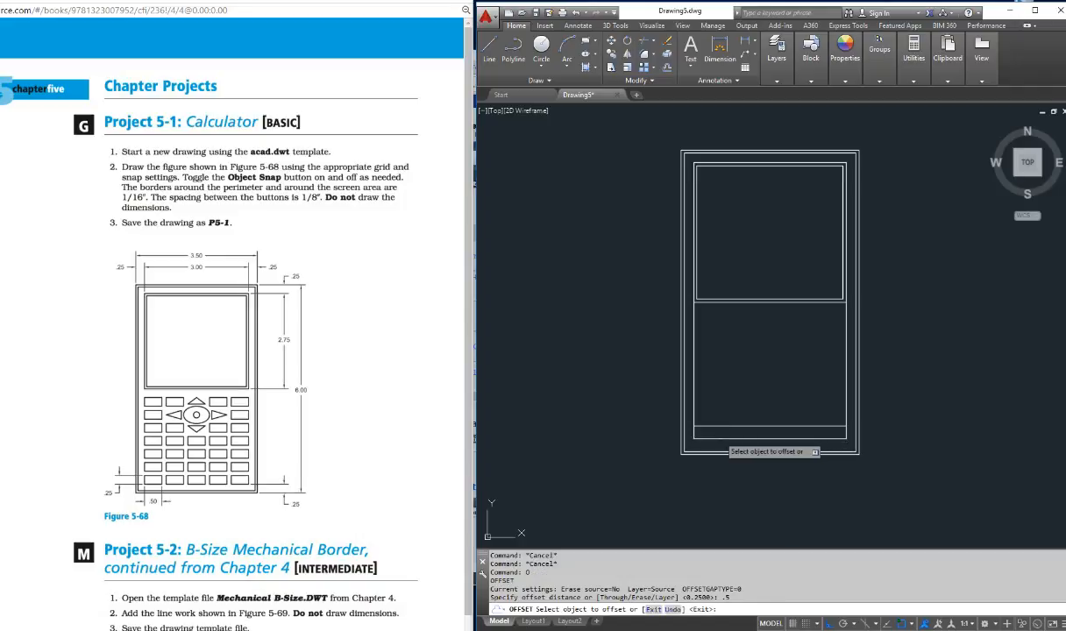
{"action": "left_click", "coordinate": [695, 396]}
{"action": "left_click", "coordinate": [742, 408]}
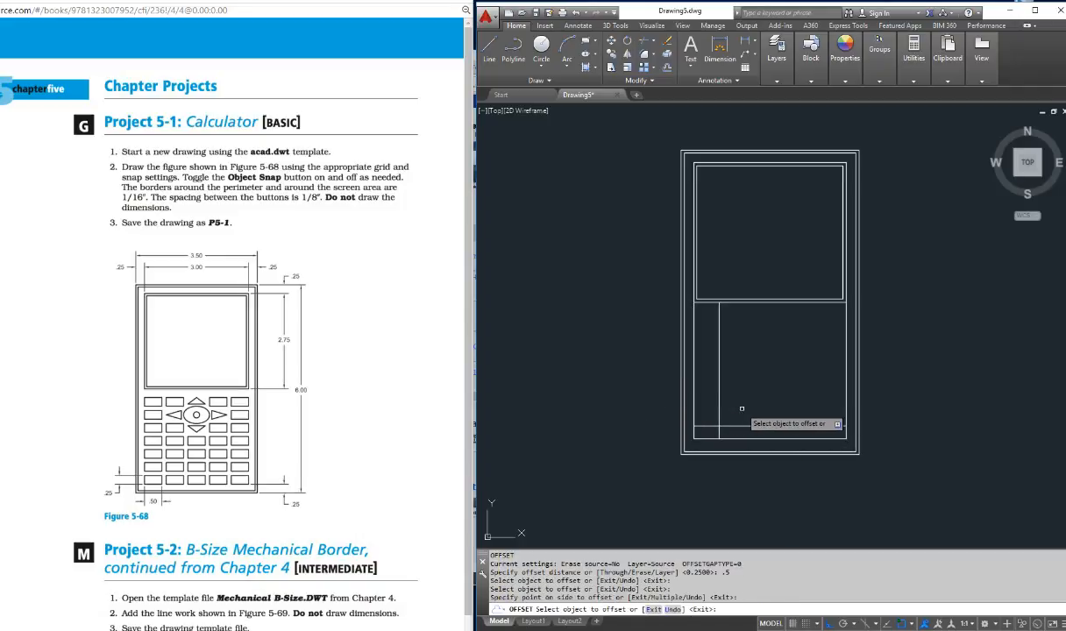
{"action": "left_click", "coordinate": [845, 399]}
{"action": "left_click", "coordinate": [822, 399]}
{"action": "key", "text": "Escape"}
{"action": "key", "text": "Escape"}
{"action": "key", "text": "Escape"}
{"action": "key", "text": "Escape"}
{"action": "key", "text": "Escape"}
{"action": "key", "text": "Escape"}
{"action": "key", "text": "Escape"}
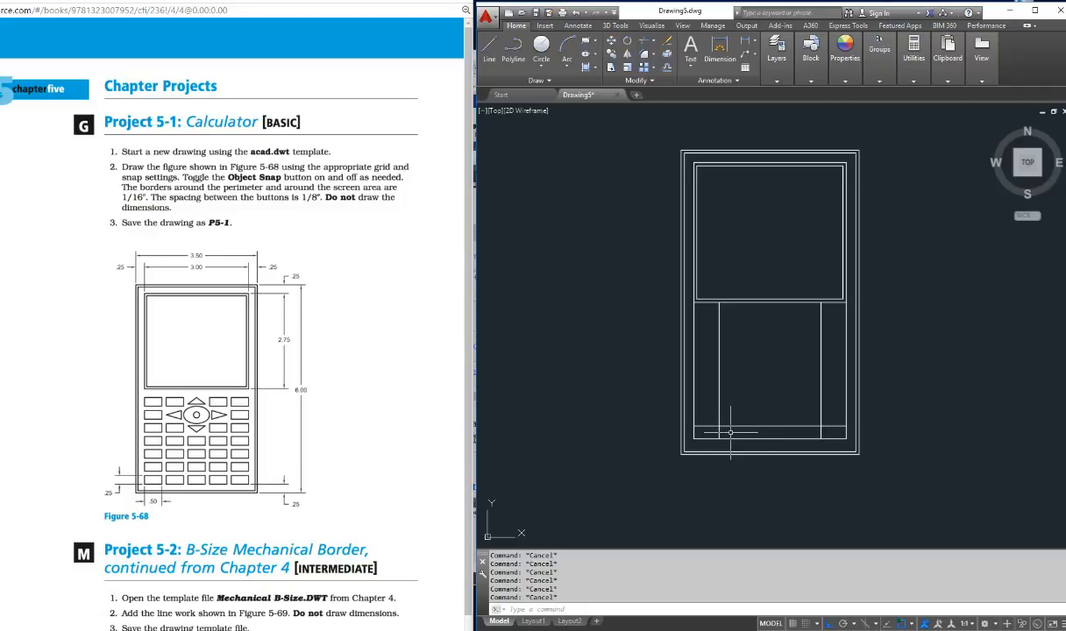
Offset the inner edges of the left and right button columns 0.125 inward for the button spacing.
{"action": "type", "text": "o"}
{"action": "key", "text": "Return"}
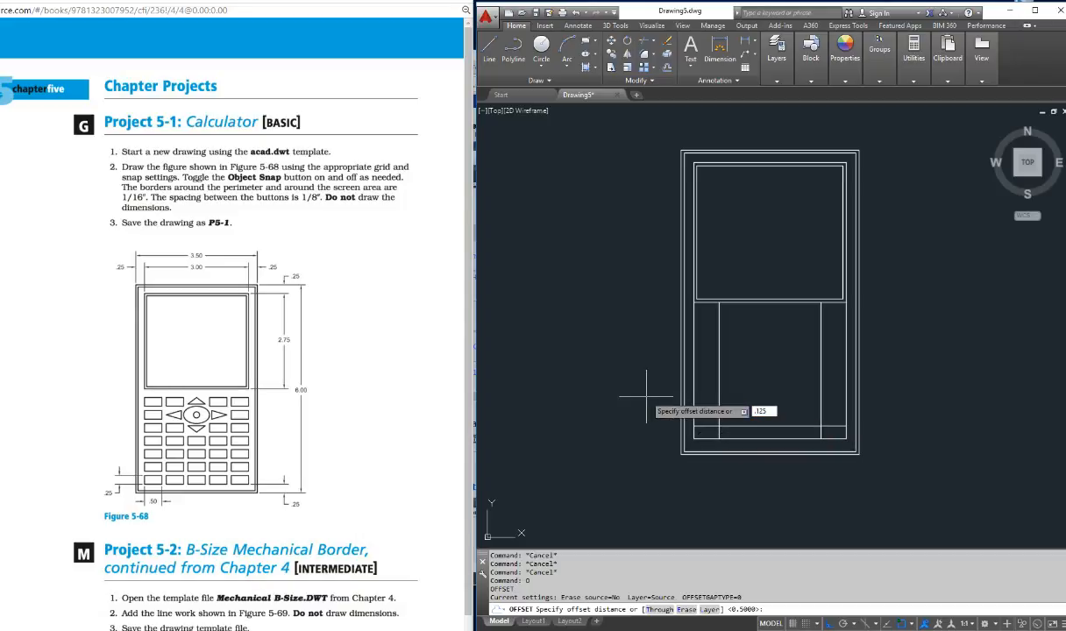
{"action": "key", "text": "Return"}
{"action": "left_click", "coordinate": [720, 390]}
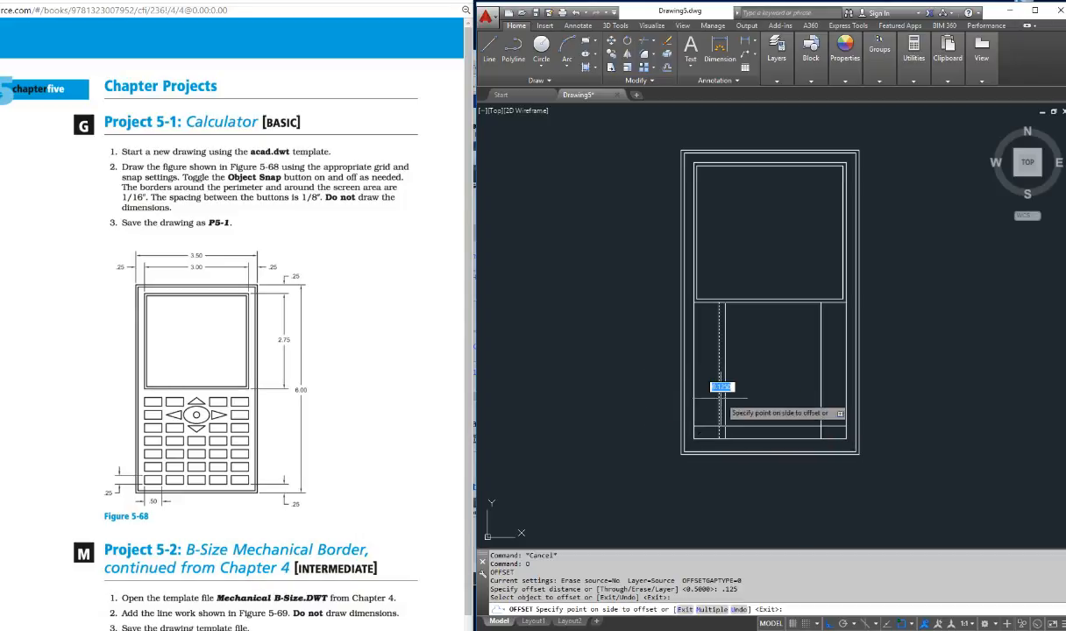
{"action": "left_click", "coordinate": [759, 397]}
{"action": "left_click", "coordinate": [820, 413]}
{"action": "left_click", "coordinate": [791, 409]}
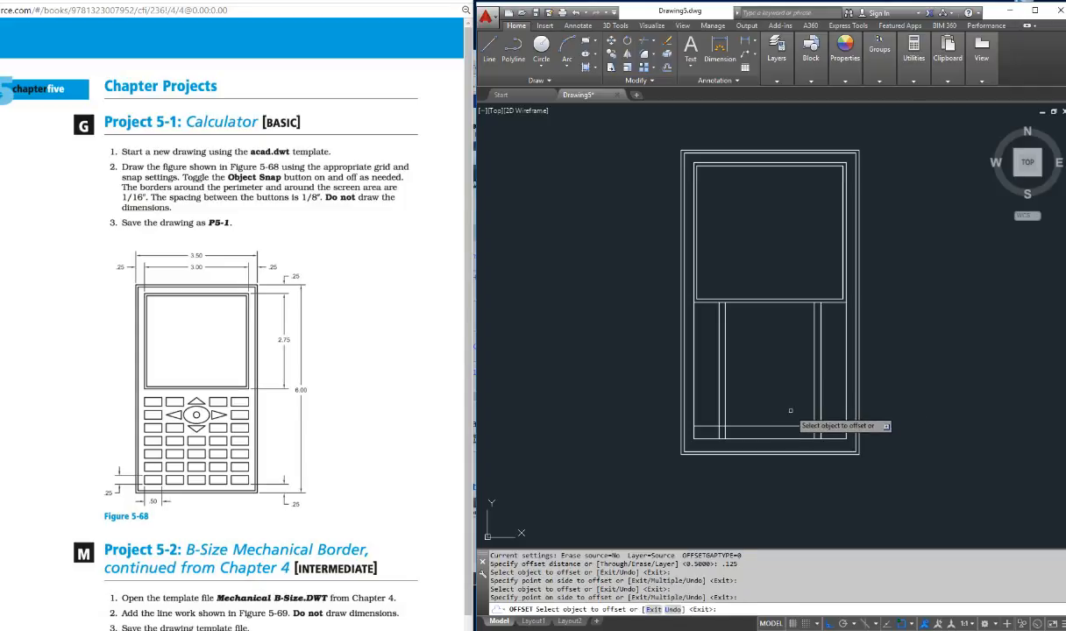
{"action": "key", "text": "Escape"}
{"action": "key", "text": "Escape"}
Offset the inner spacing lines of the outer button columns 0.5 toward the centre to form the two inner button columns.
{"action": "type", "text": "o"}
{"action": "key", "text": "Return"}
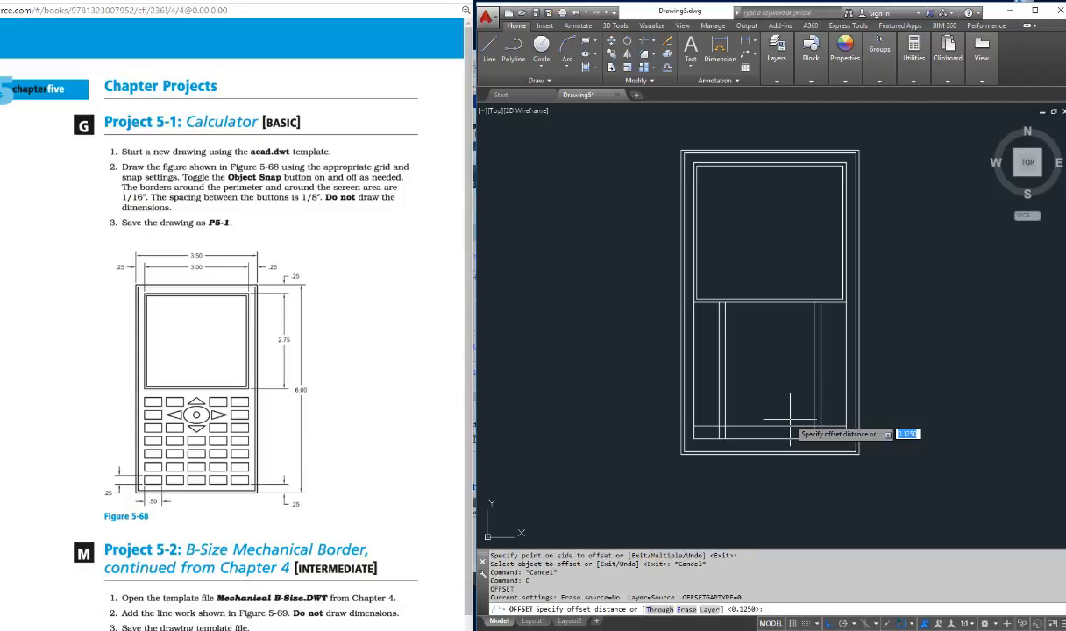
{"action": "type", "text": ".5"}
{"action": "key", "text": "Return"}
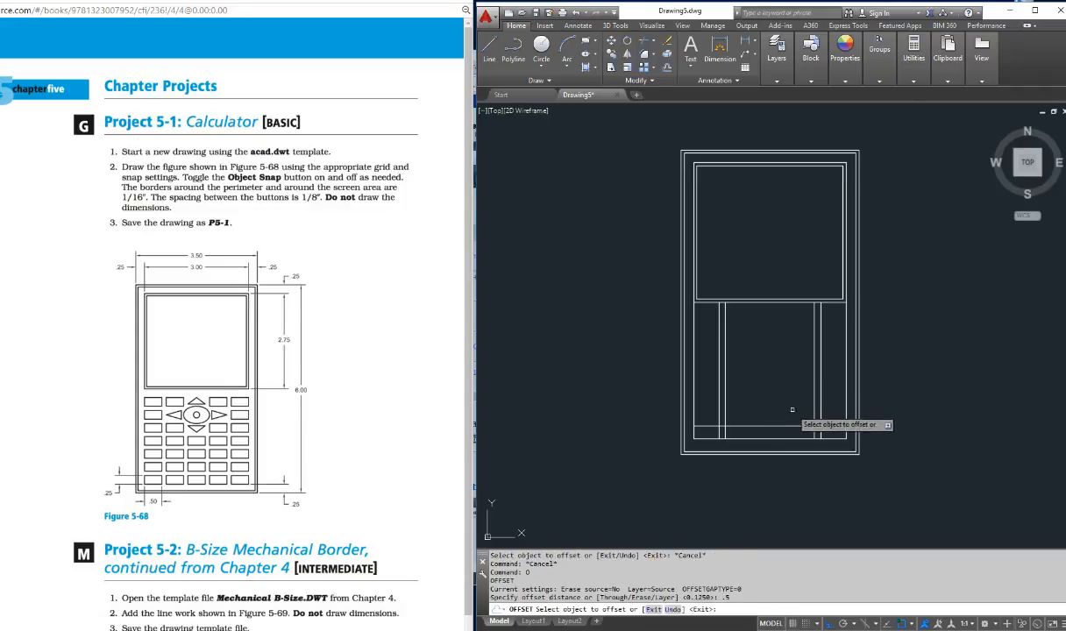
{"action": "left_click", "coordinate": [815, 425]}
{"action": "left_click", "coordinate": [768, 408]}
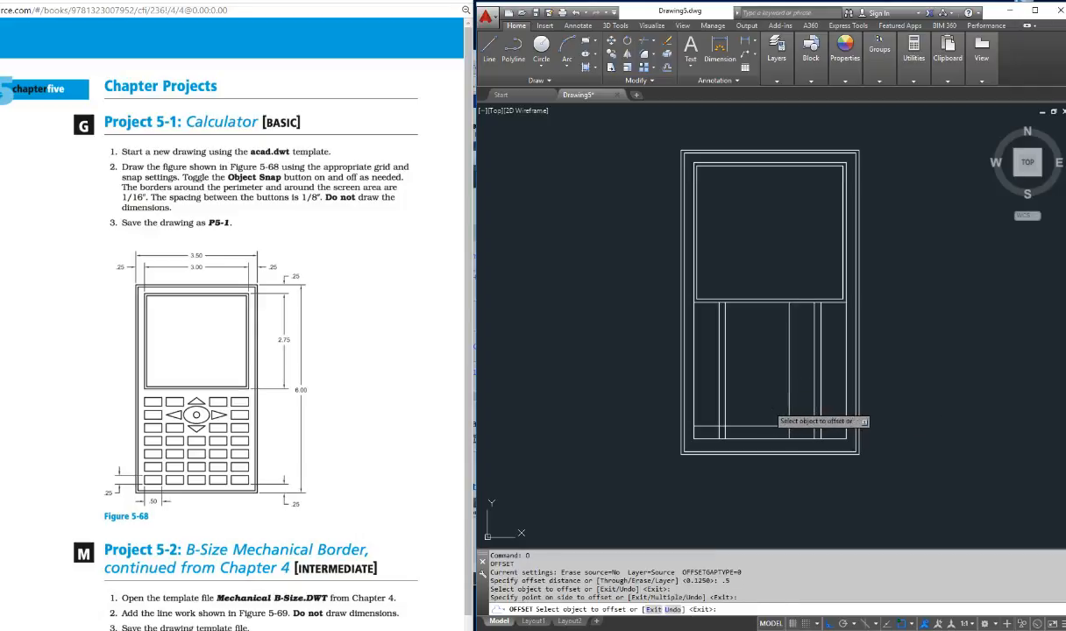
{"action": "left_click", "coordinate": [725, 392]}
{"action": "left_click", "coordinate": [741, 399]}
{"action": "key", "text": "Escape"}
{"action": "key", "text": "Escape"}
{"action": "key", "text": "Escape"}
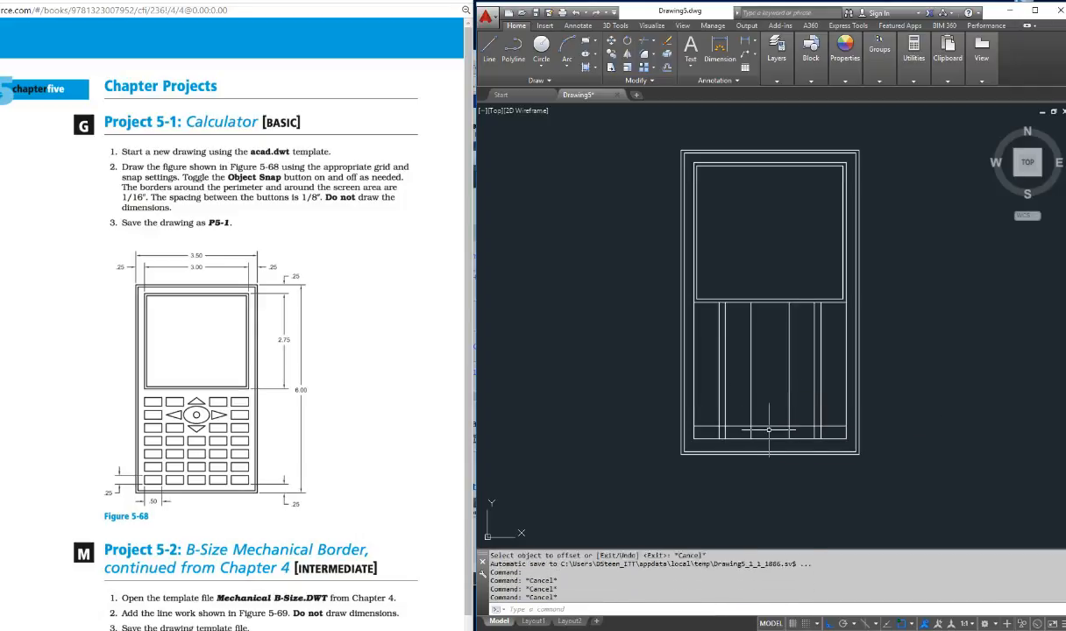
Offset the inner edges of the two middle button columns 0.125 toward the centre for the button spacing.
{"action": "type", "text": "o"}
{"action": "key", "text": "Return"}
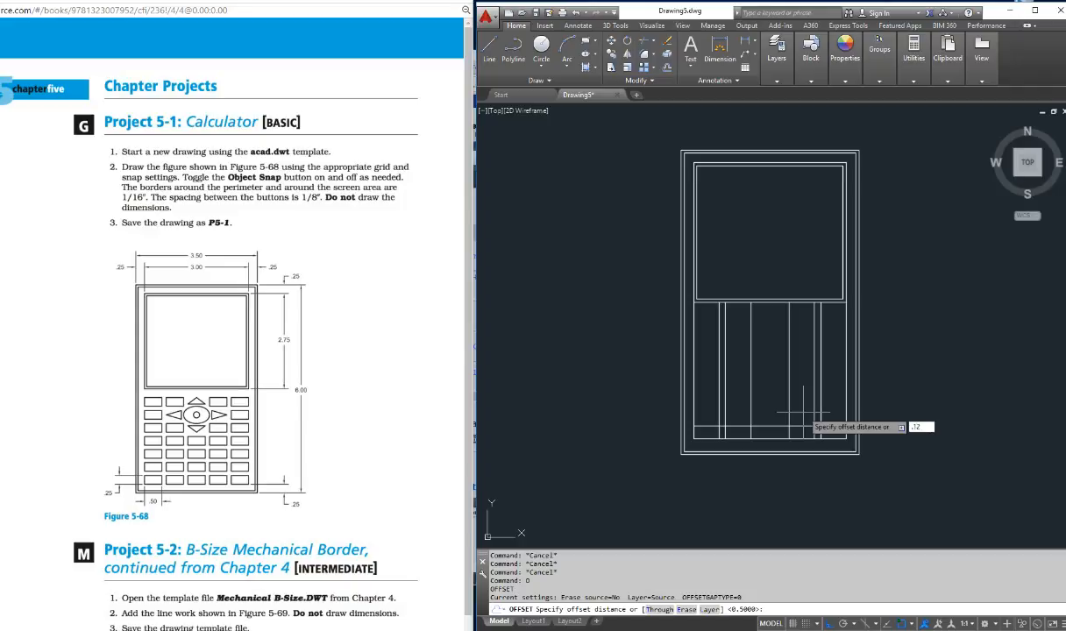
{"action": "type", "text": "5"}
{"action": "key", "text": "Return"}
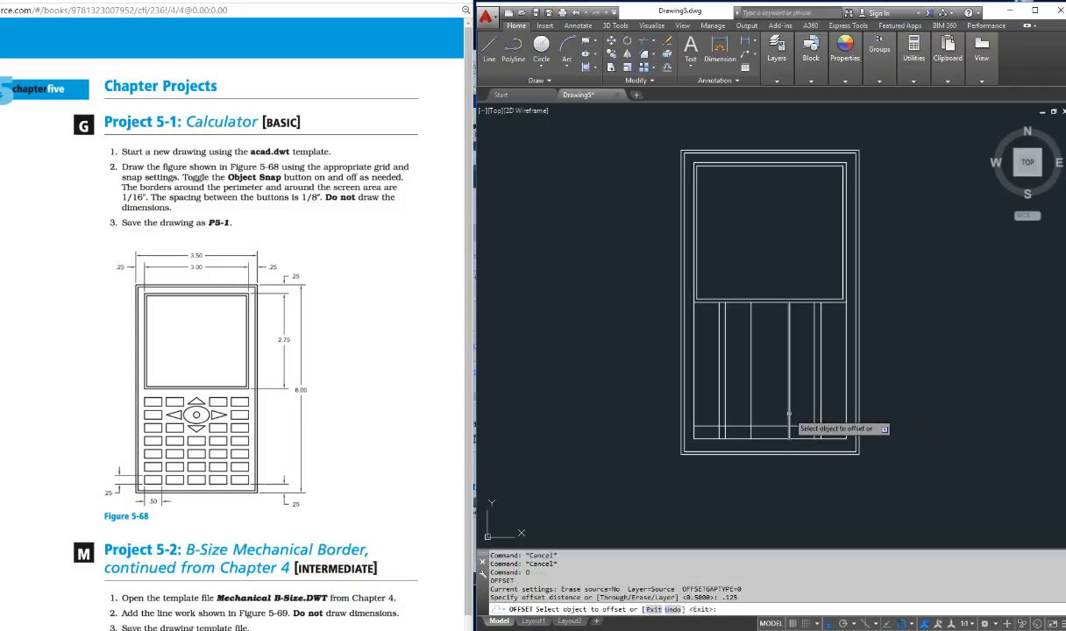
{"action": "left_click", "coordinate": [752, 414]}
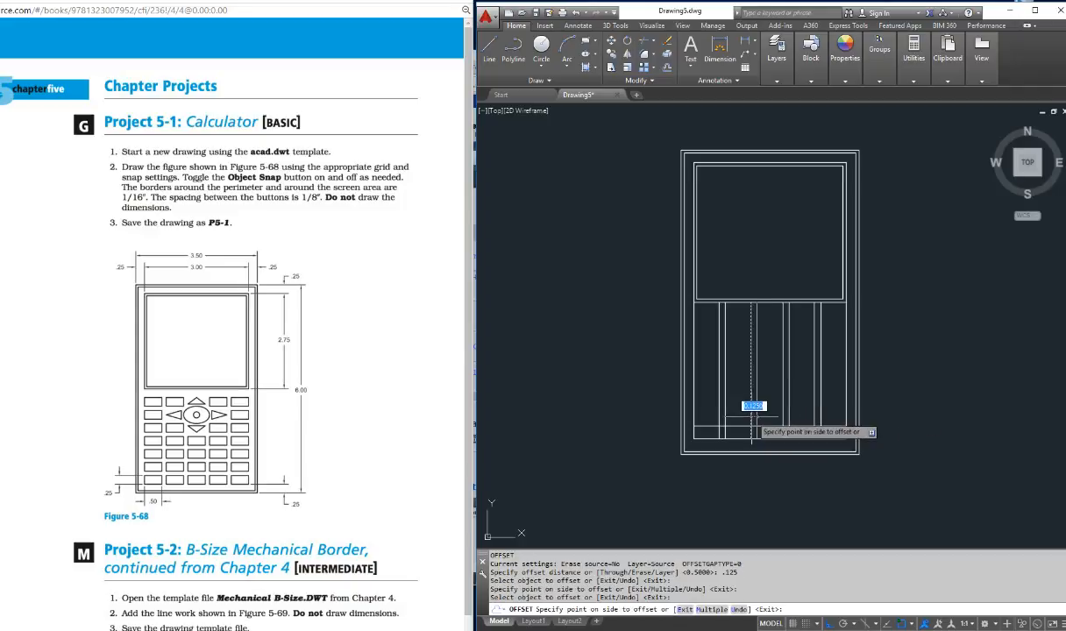
{"action": "left_click", "coordinate": [754, 428]}
{"action": "key", "text": "Escape"}
{"action": "key", "text": "Escape"}
{"action": "key", "text": "Escape"}
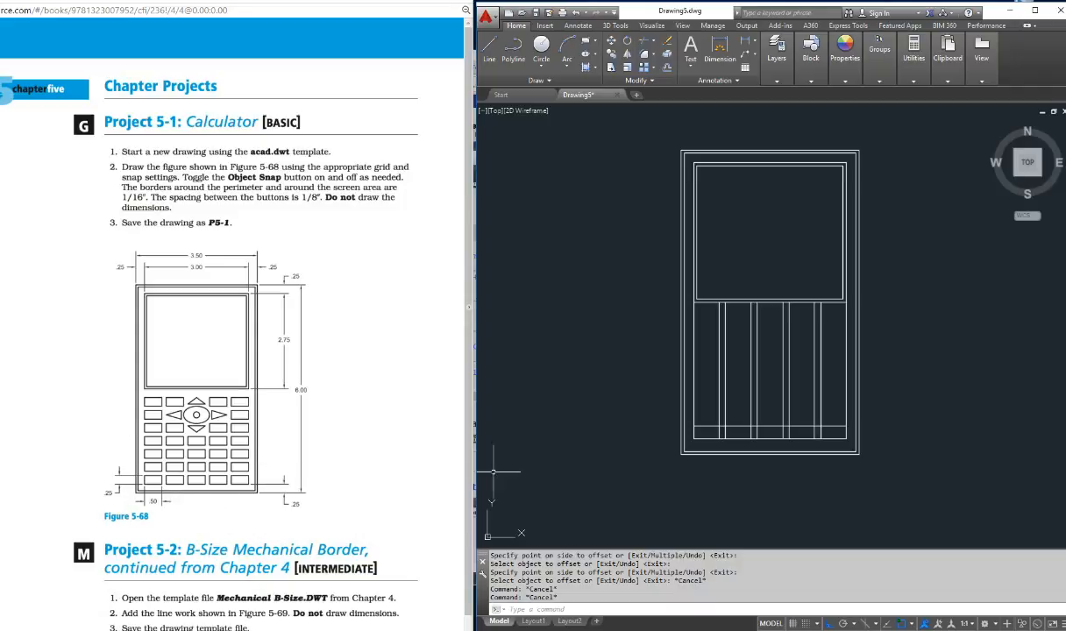
{"action": "key", "text": "Escape"}
{"action": "key", "text": "Escape"}
{"action": "key", "text": "Escape"}
{"action": "key", "text": "Escape"}
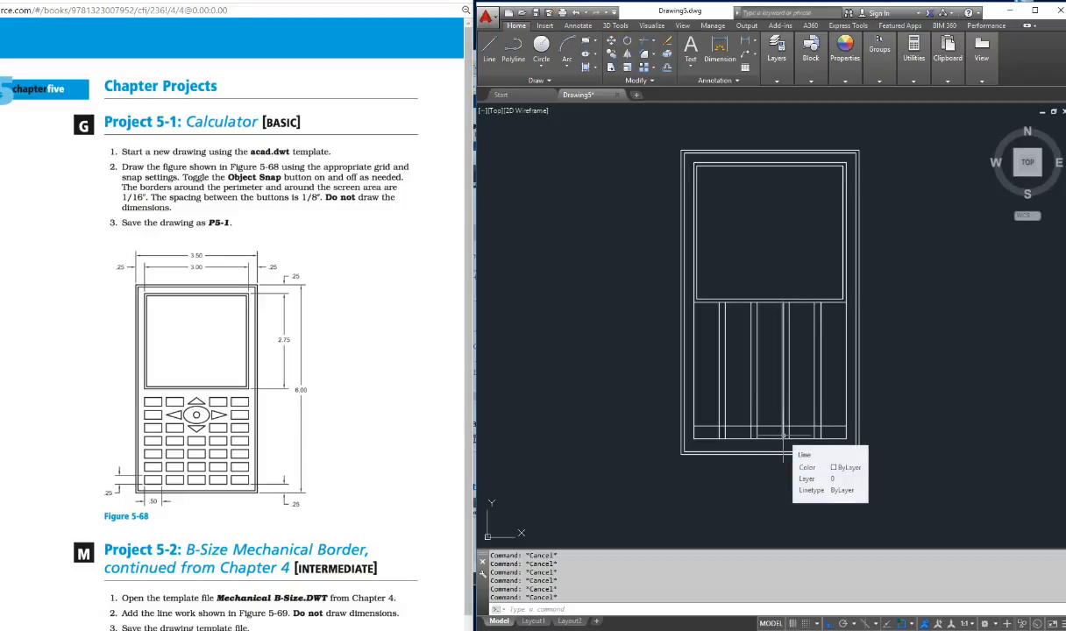
Offset the top line of the bottom button row 0.125 upward for the row spacing.
{"action": "type", "text": "o"}
{"action": "key", "text": "Return"}
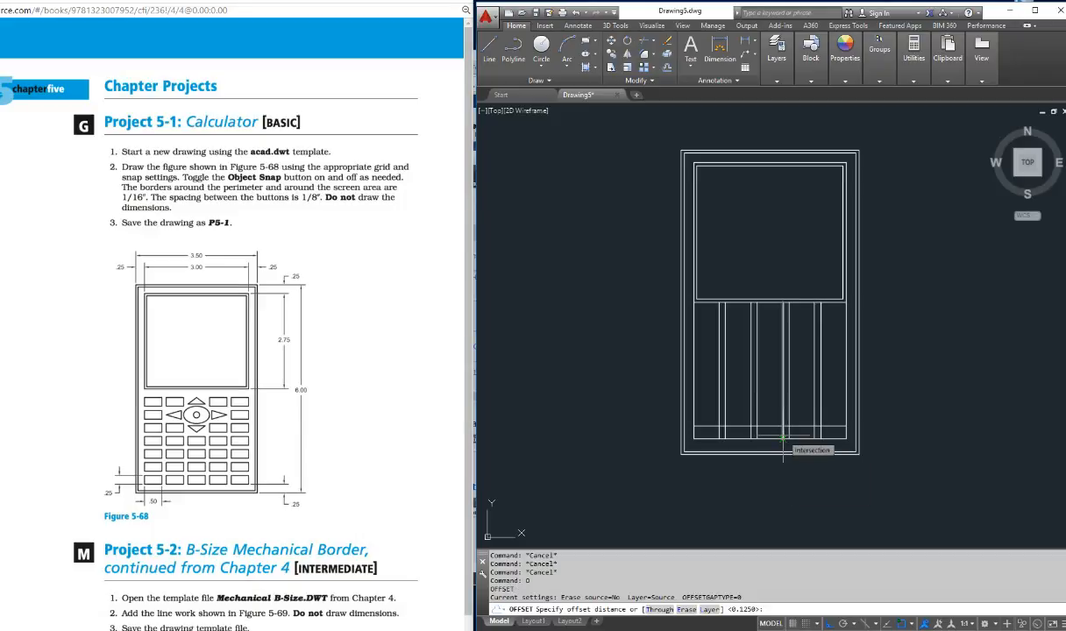
{"action": "key", "text": "Return"}
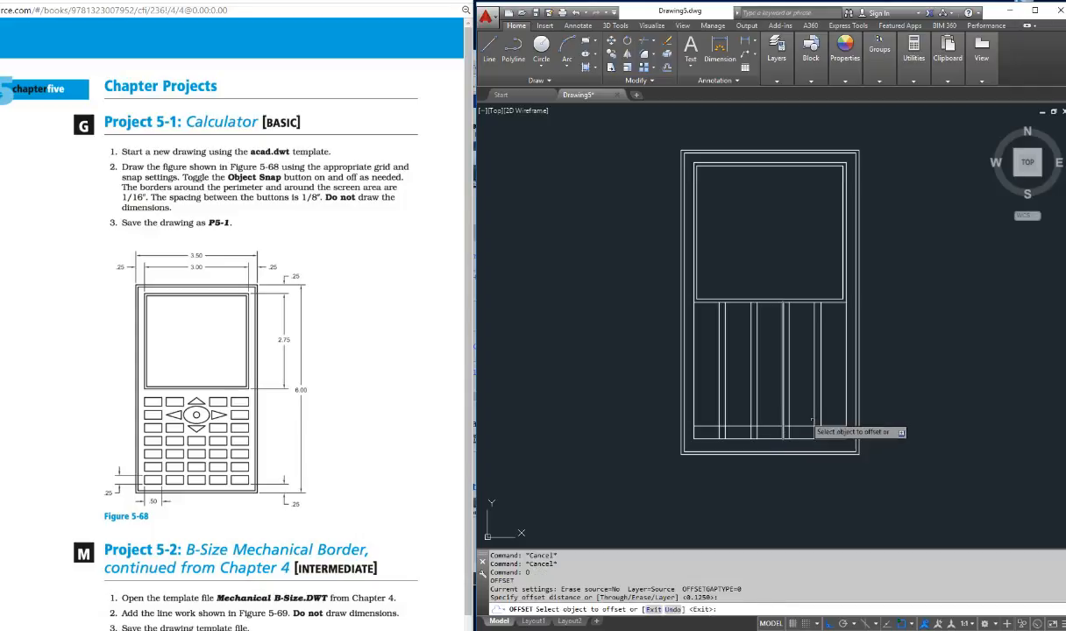
{"action": "left_click", "coordinate": [768, 412]}
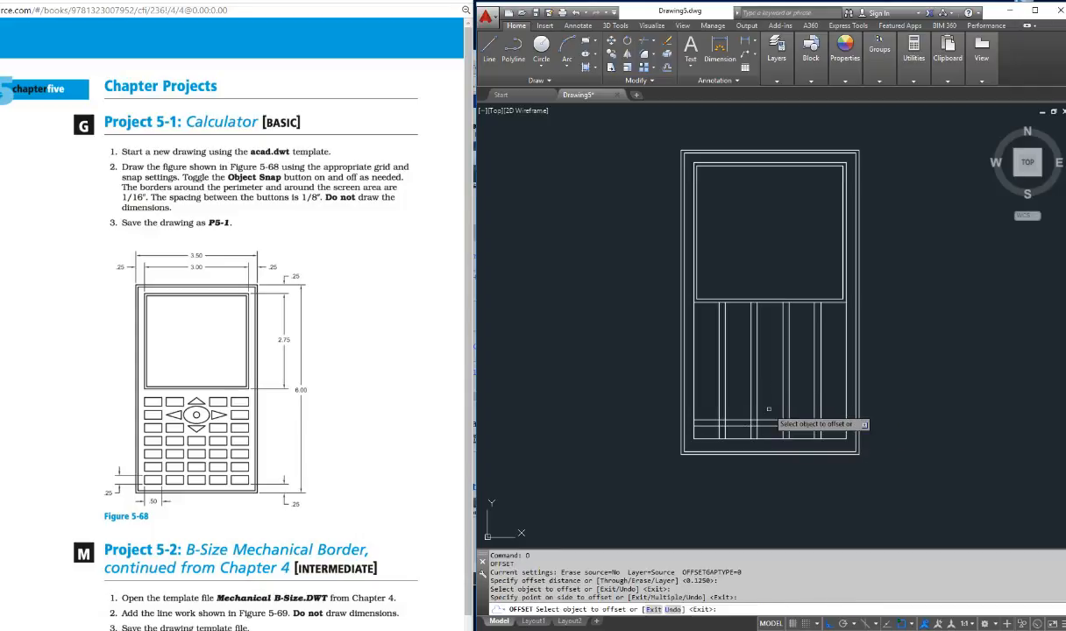
{"action": "key", "text": "Escape"}
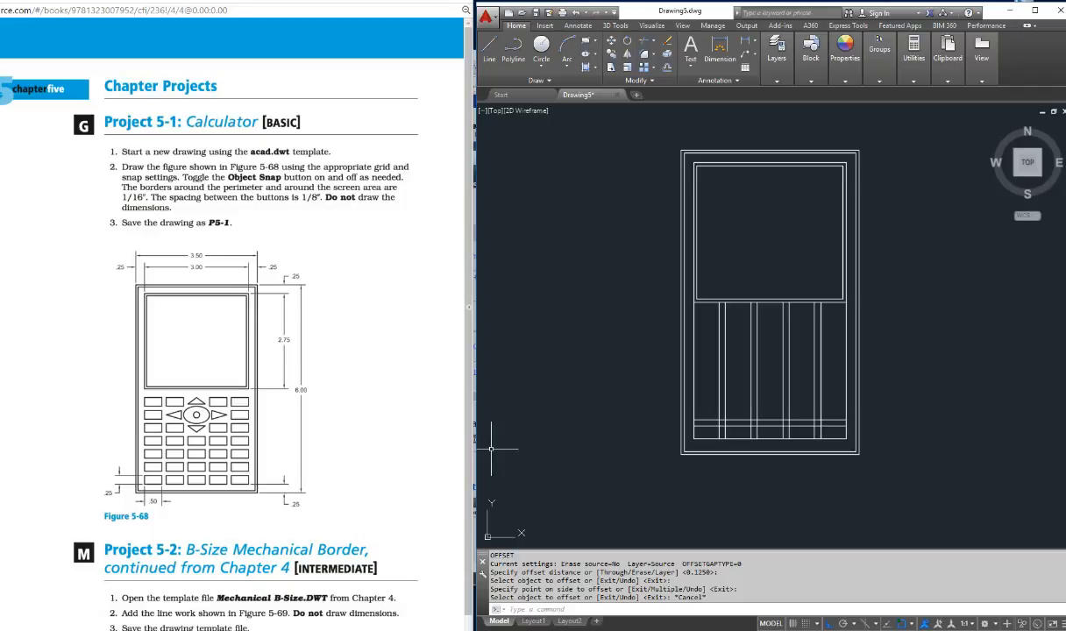
Offset the spacing line above the bottom button row 0.25 upward to set the second row's height.
{"action": "type", "text": "o"}
{"action": "key", "text": "Return"}
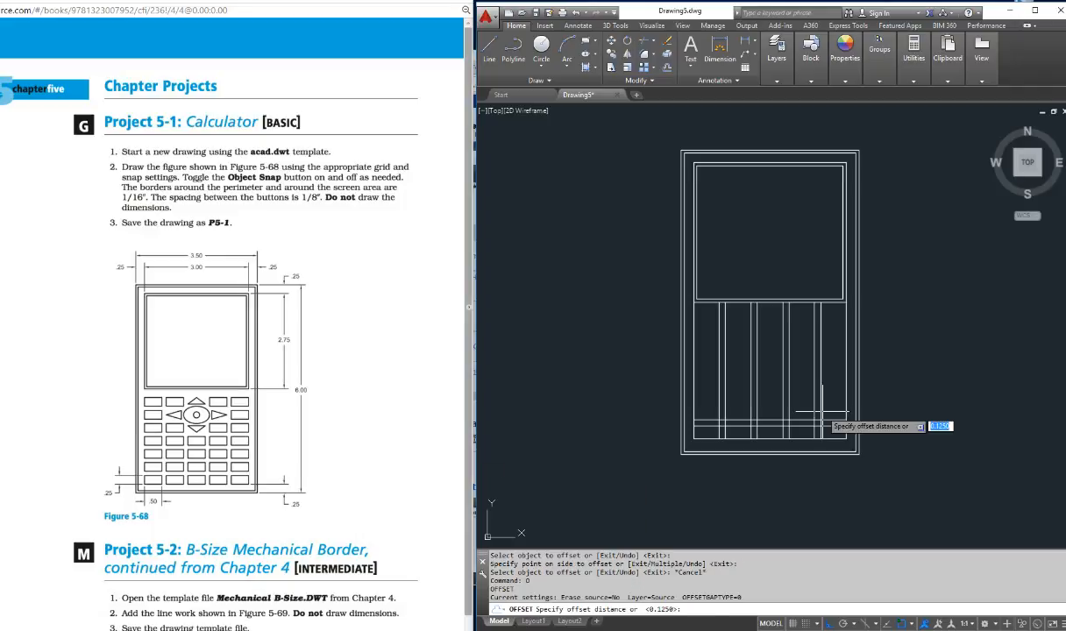
{"action": "type", "text": ".25"}
{"action": "key", "text": "Return"}
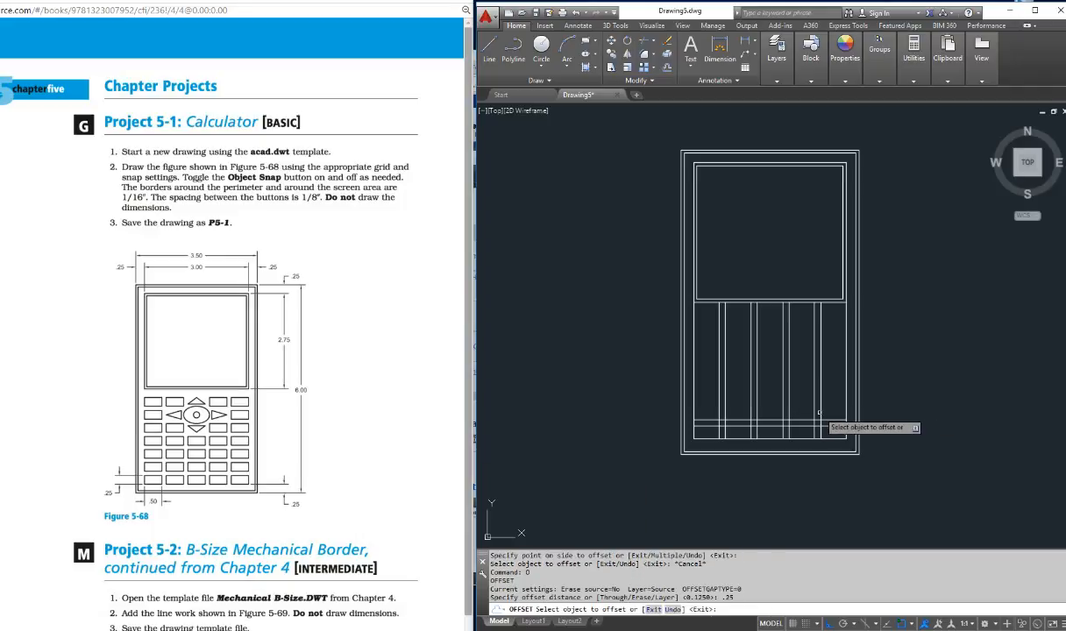
{"action": "left_click", "coordinate": [806, 422]}
{"action": "left_click", "coordinate": [803, 389]}
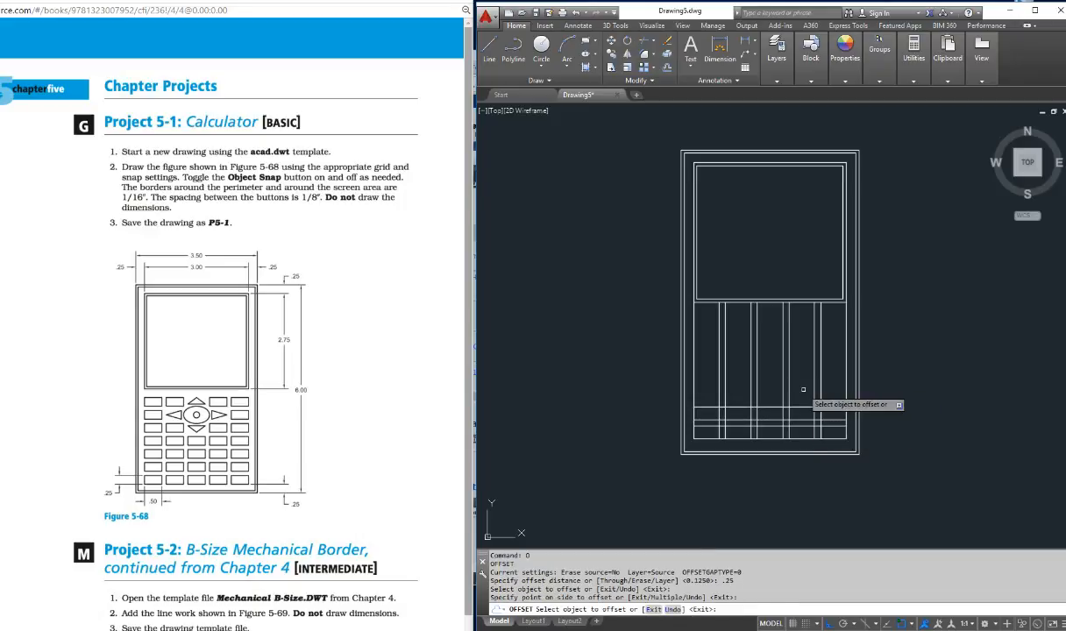
{"action": "key", "text": "Return"}
Offset the top line of the second button row 0.125 upward for the row spacing.
{"action": "key", "text": "Return"}
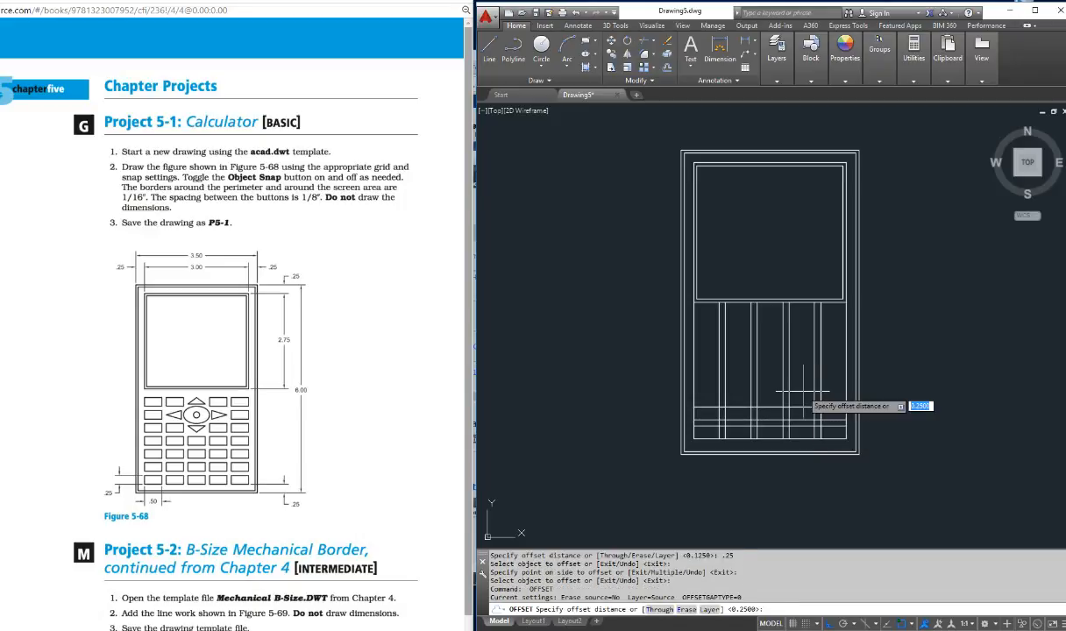
{"action": "type", "text": ".125"}
{"action": "key", "text": "Return"}
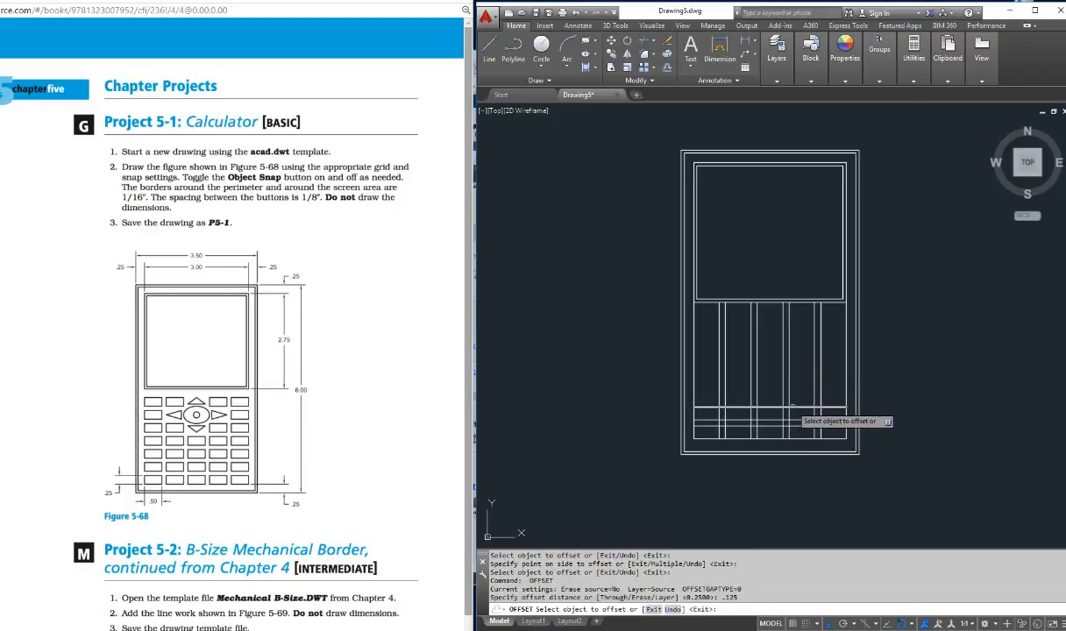
{"action": "left_click", "coordinate": [793, 406]}
{"action": "left_click", "coordinate": [802, 392]}
{"action": "key", "text": "Return"}
Offset the spacing line above the second button row 0.25 upward to set the third row's height.
{"action": "key", "text": "Return"}
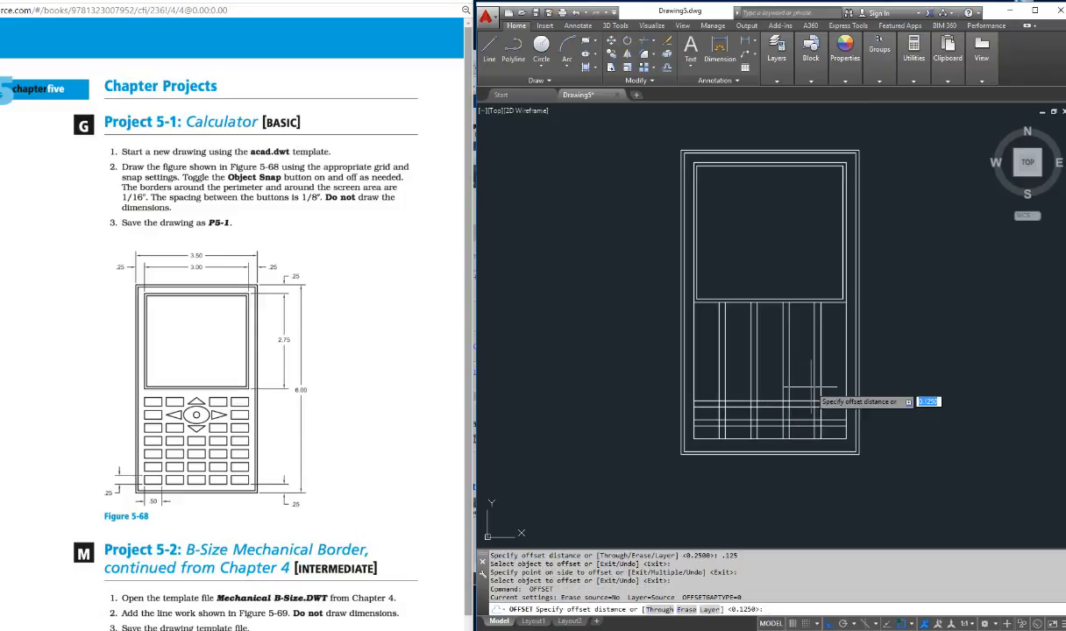
{"action": "type", "text": ".25"}
{"action": "key", "text": "Return"}
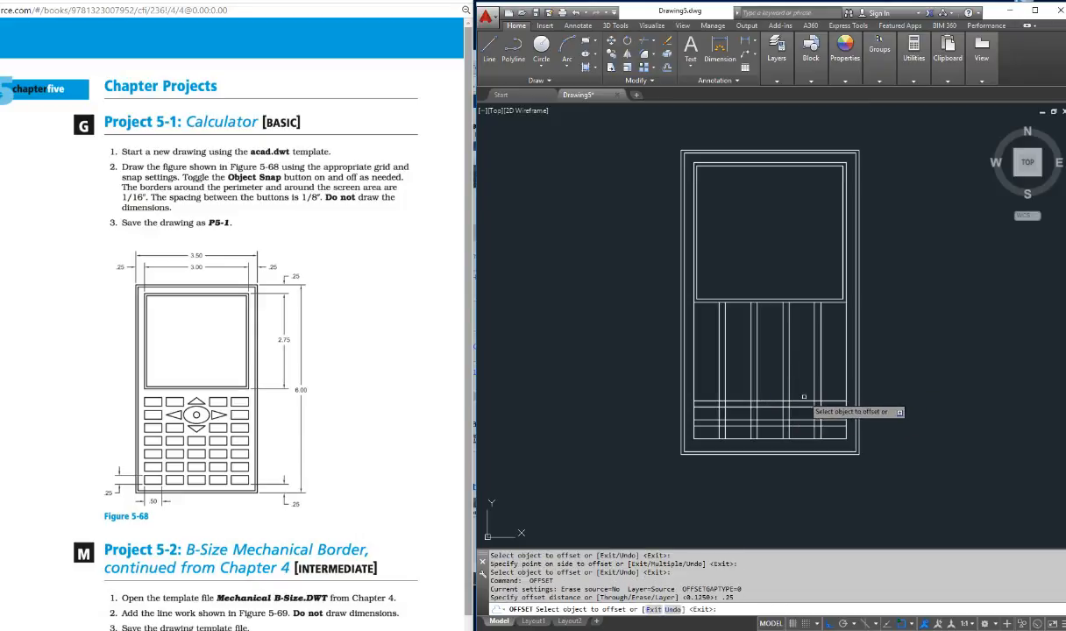
{"action": "left_click", "coordinate": [797, 396]}
{"action": "left_click", "coordinate": [806, 384]}
{"action": "key", "text": "Return"}
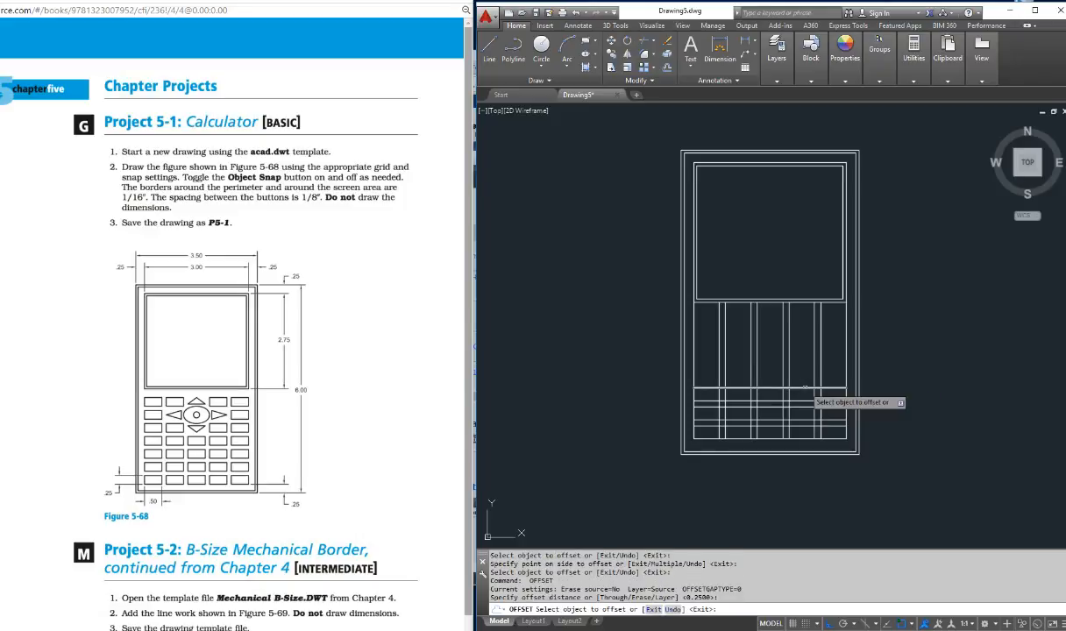
{"action": "key", "text": "Return"}
{"action": "key", "text": "Return"}
{"action": "key", "text": "Escape"}
{"action": "key", "text": "Escape"}
Offset the top line of the third button row 0.125 upward for the row spacing.
{"action": "key", "text": "Return"}
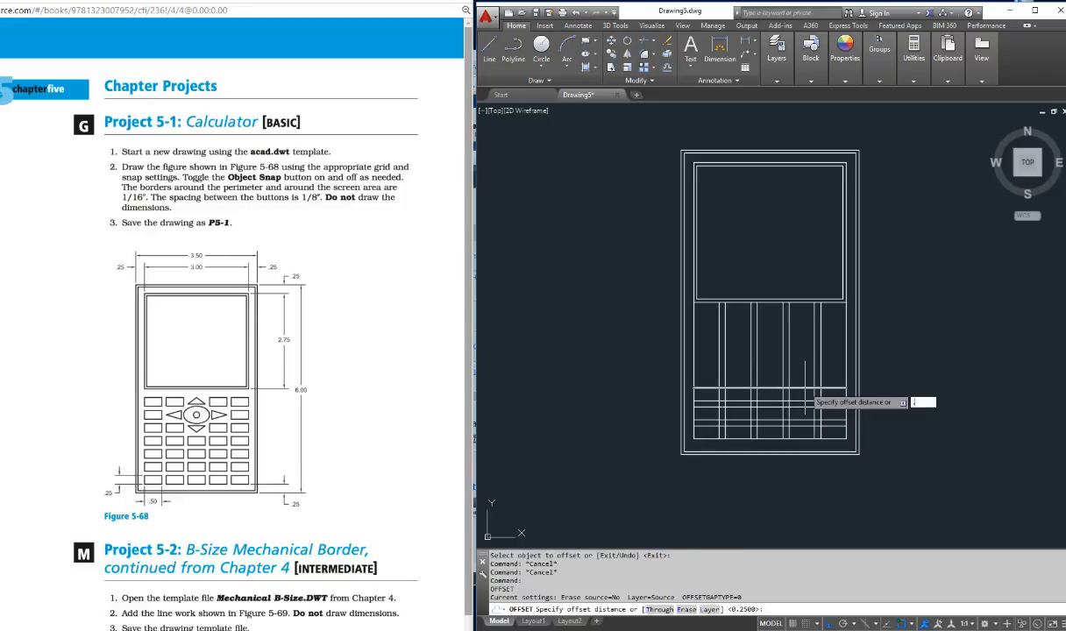
{"action": "type", "text": ".125"}
{"action": "key", "text": "Return"}
{"action": "left_click", "coordinate": [807, 387]}
{"action": "left_click", "coordinate": [808, 366]}
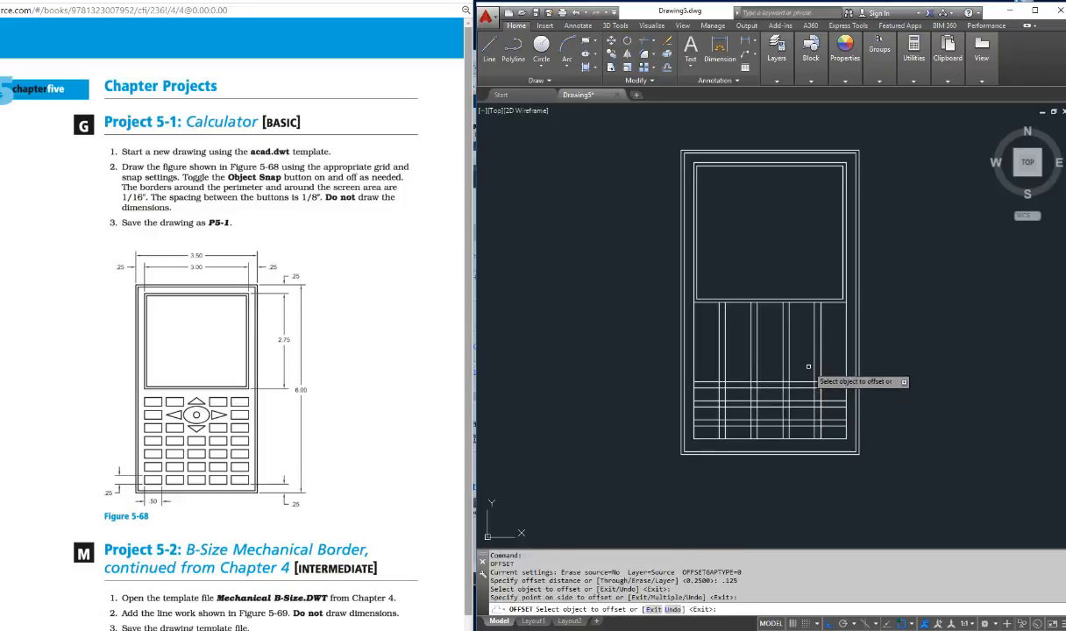
{"action": "key", "text": "Return"}
Try to offset the spacing line above the third button row 0.125 upward.
{"action": "key", "text": "Return"}
{"action": "key", "text": "Return"}
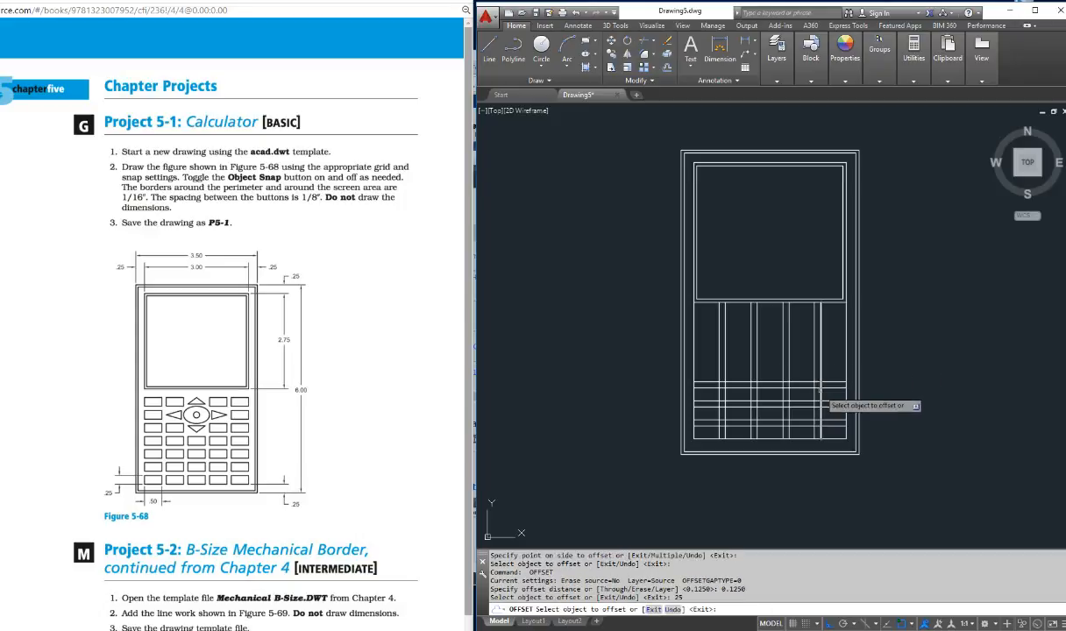
{"action": "left_click", "coordinate": [797, 359]}
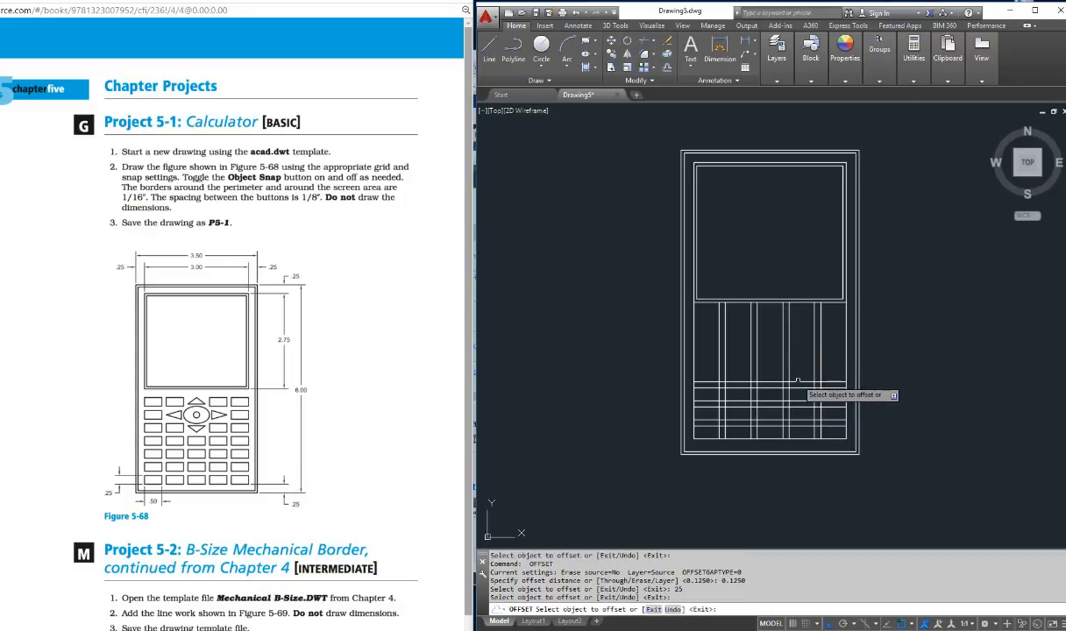
{"action": "left_click", "coordinate": [797, 380]}
{"action": "left_click", "coordinate": [798, 381]}
{"action": "left_click", "coordinate": [799, 369]}
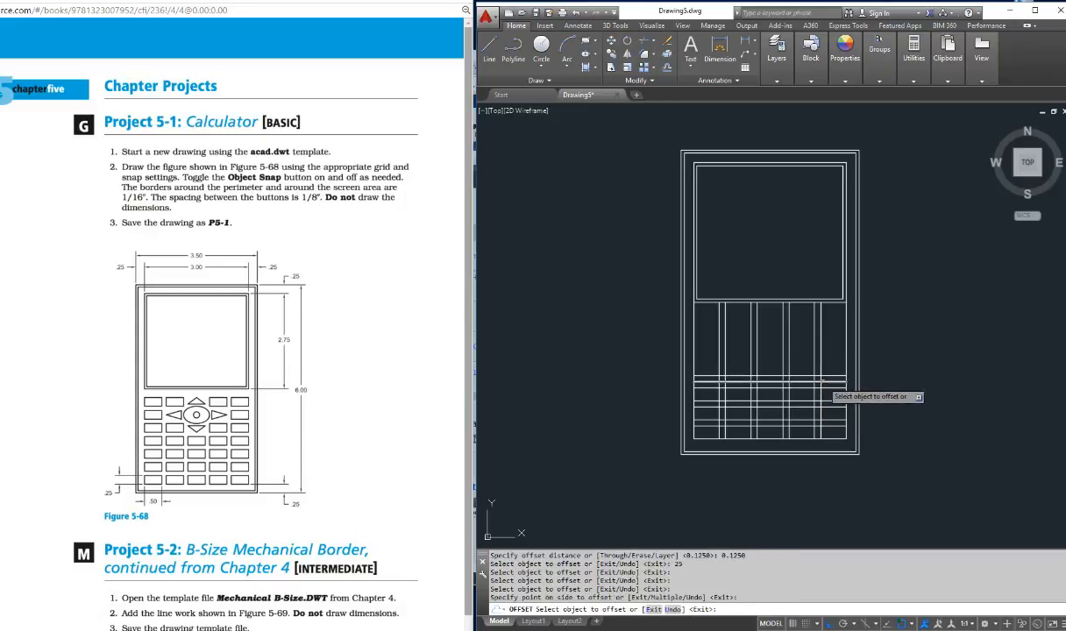
Erase the extra horizontal line just above the third button row's spacing line.
{"action": "key", "text": "Escape"}
{"action": "key", "text": "Escape"}
{"action": "left_click", "coordinate": [805, 375]}
{"action": "key", "text": "Delete"}
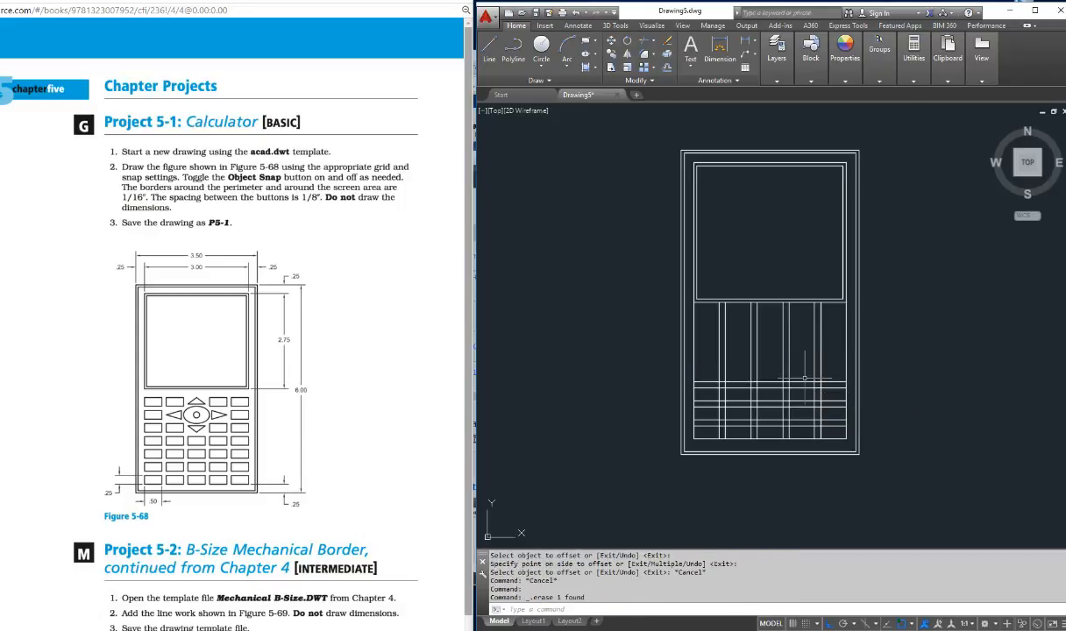
Offset the spacing line above the third button row 0.25 upward to set the fourth row's height.
{"action": "type", "text": "o"}
{"action": "key", "text": "Return"}
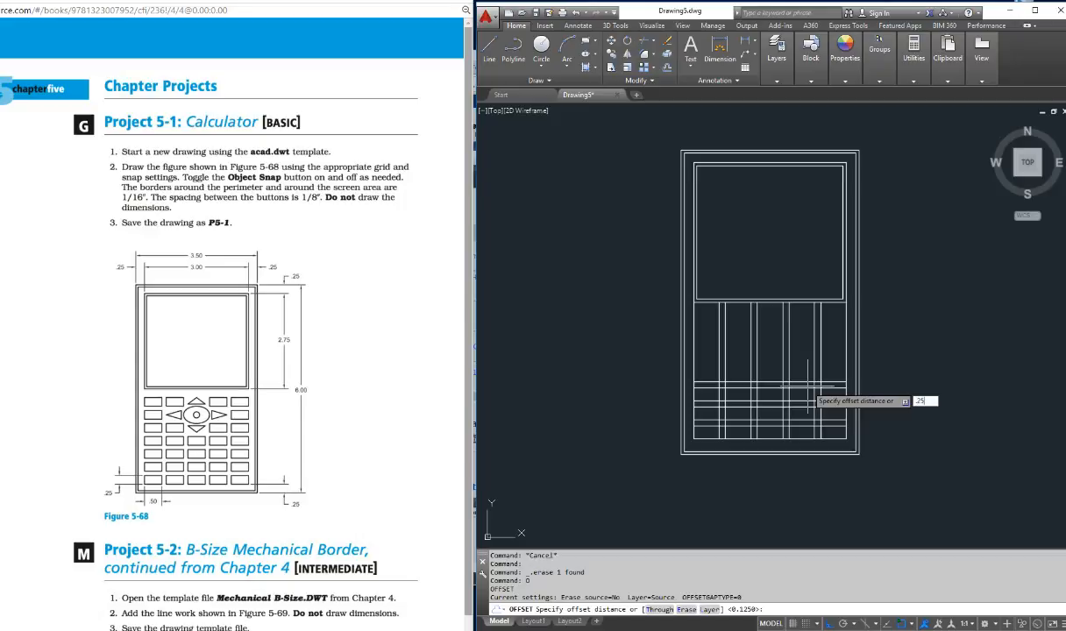
{"action": "key", "text": "Return"}
{"action": "left_click", "coordinate": [800, 382]}
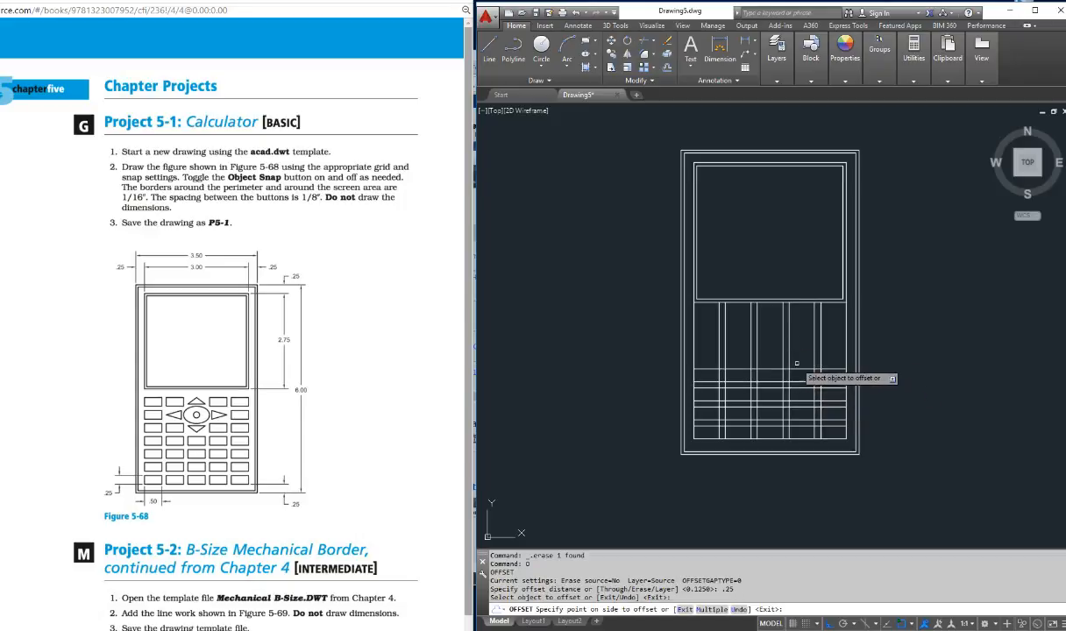
{"action": "left_click", "coordinate": [814, 369]}
{"action": "key", "text": "Return"}
Offset the top line of the fourth button row 0.125 upward for the row spacing.
{"action": "key", "text": "Return"}
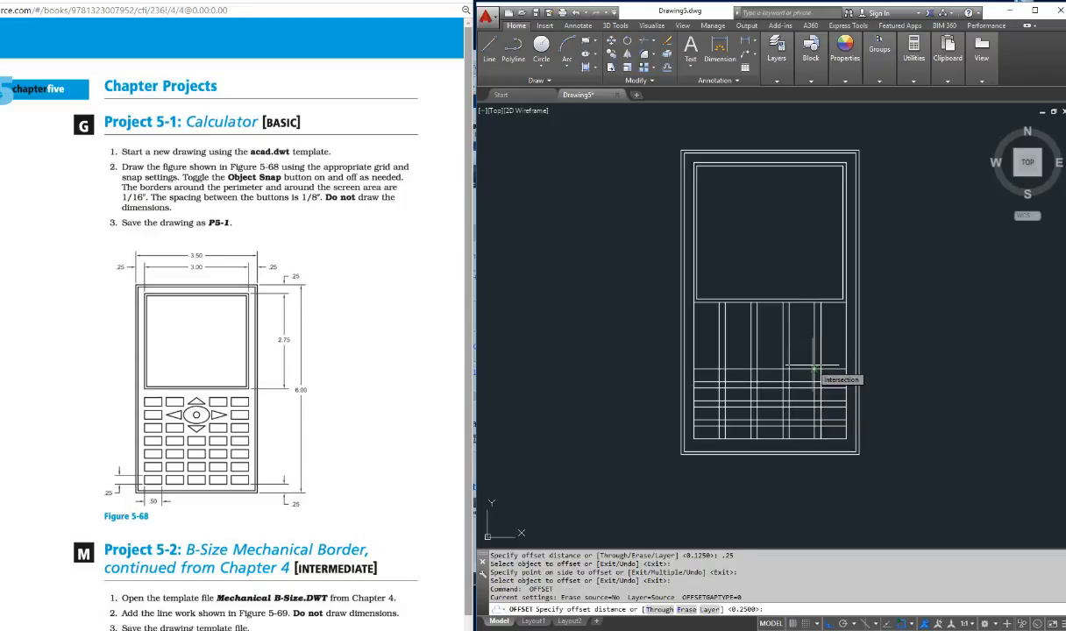
{"action": "type", "text": ".125"}
{"action": "key", "text": "Return"}
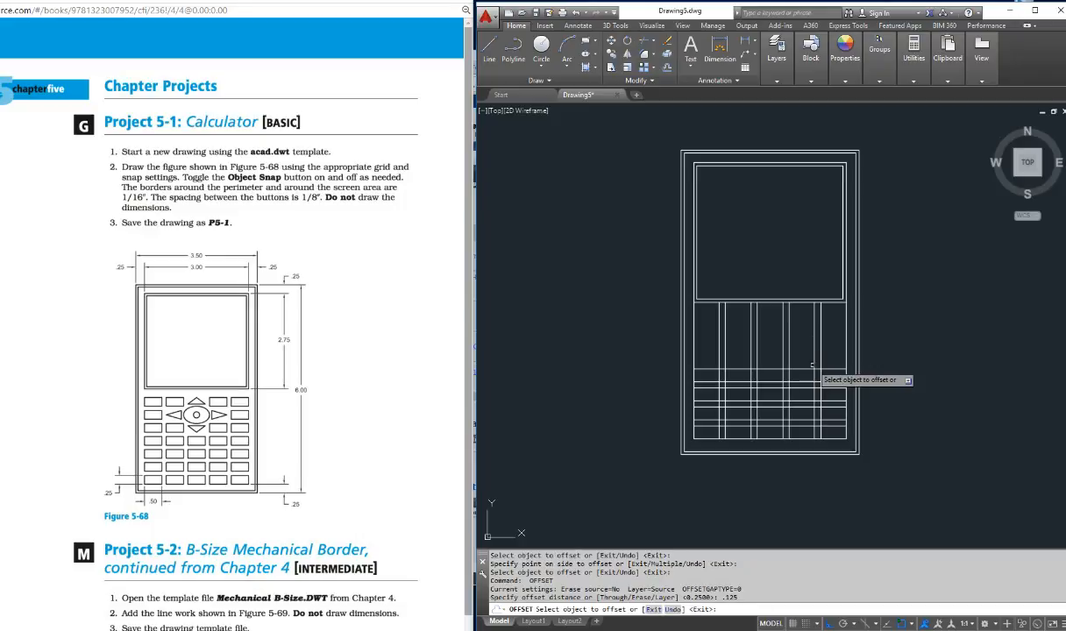
{"action": "left_click", "coordinate": [802, 369]}
{"action": "left_click", "coordinate": [809, 354]}
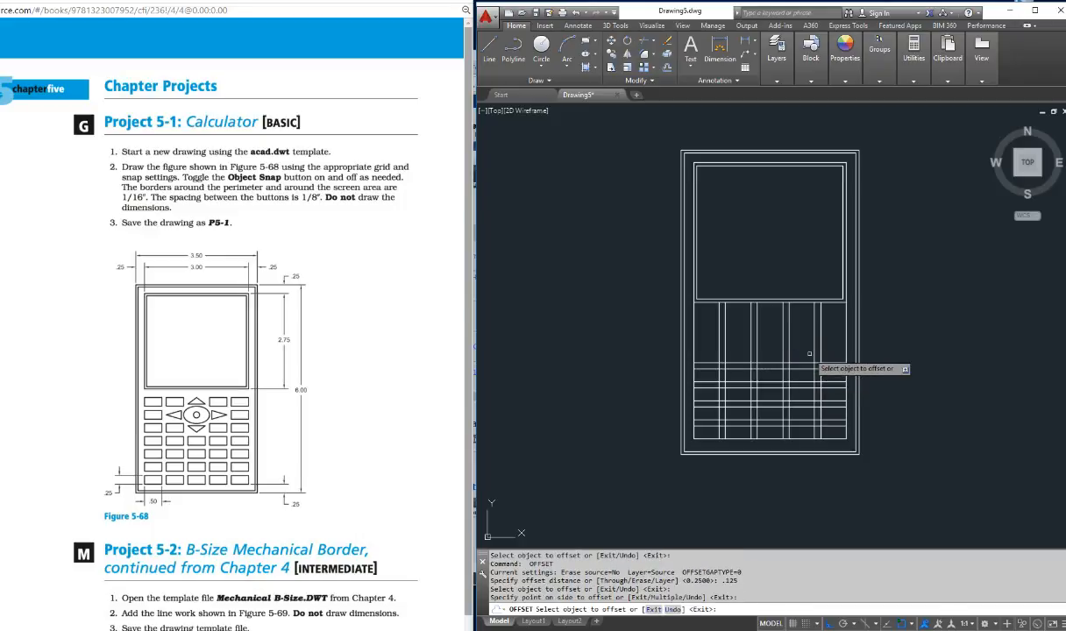
{"action": "key", "text": "Escape"}
{"action": "key", "text": "Escape"}
{"action": "key", "text": "Escape"}
{"action": "key", "text": "Escape"}
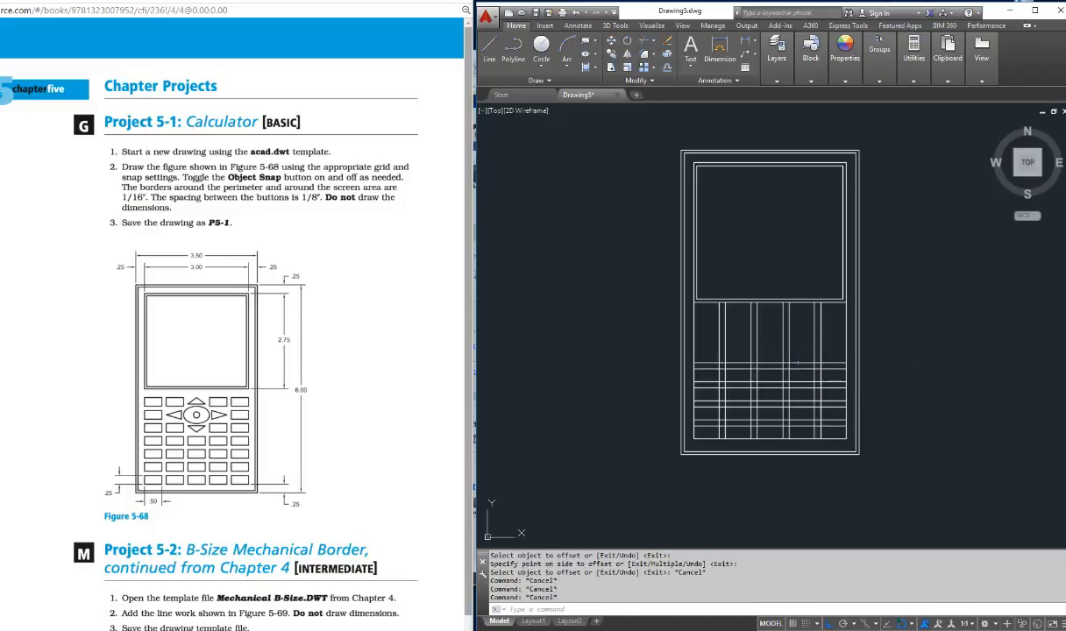
Offset the spacing line above the fourth button row 0.25 upward to set the fifth row's height.
{"action": "type", "text": "o"}
{"action": "key", "text": "Return"}
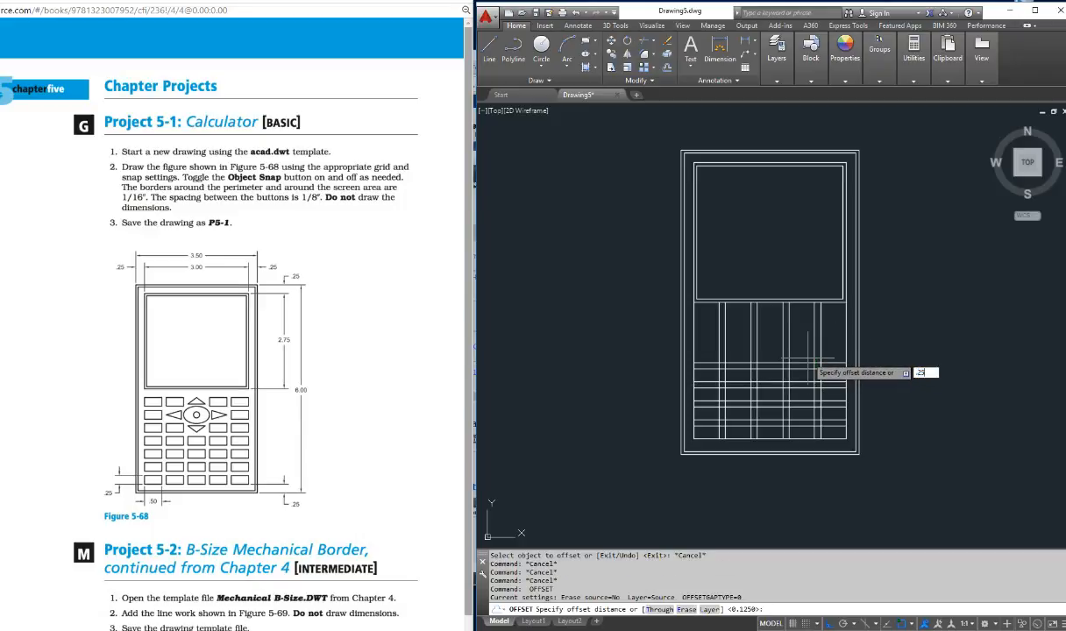
{"action": "type", "text": ".25"}
{"action": "key", "text": "Return"}
{"action": "left_click", "coordinate": [798, 361]}
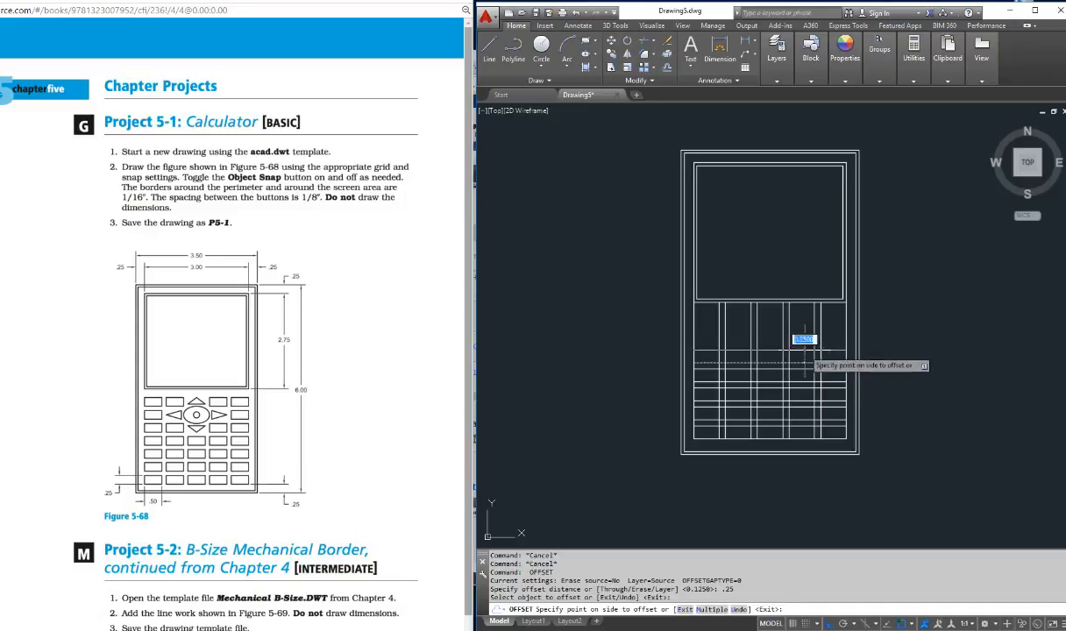
{"action": "left_click", "coordinate": [803, 355]}
{"action": "key", "text": "Return"}
Offset the top line of the fifth button row 0.125 upward for the row spacing.
{"action": "key", "text": "Return"}
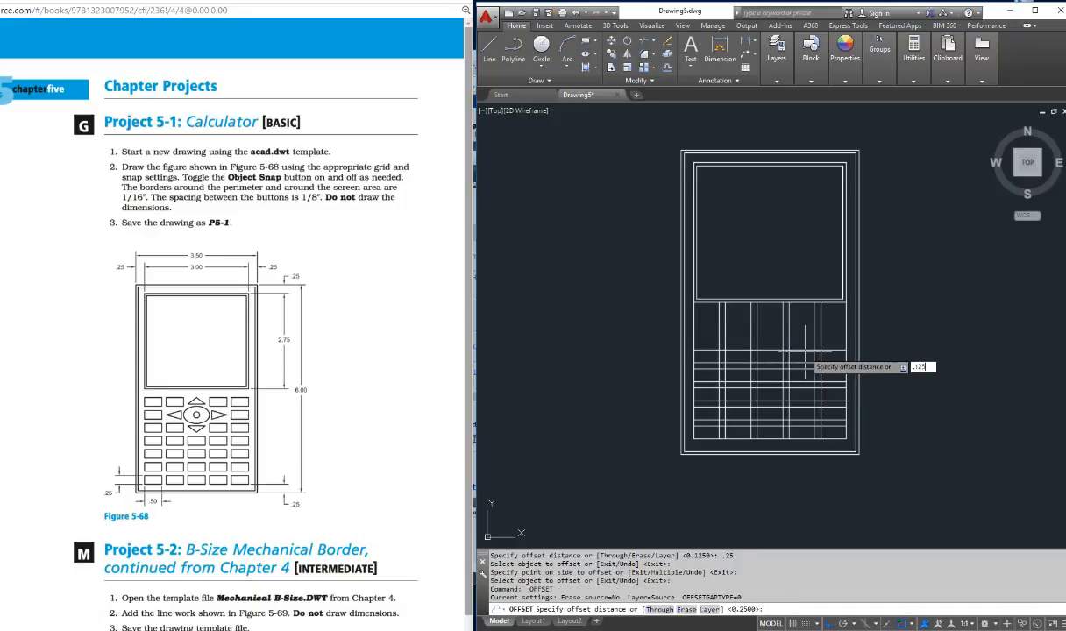
{"action": "key", "text": "Return"}
{"action": "left_click", "coordinate": [806, 351]}
{"action": "left_click", "coordinate": [804, 320]}
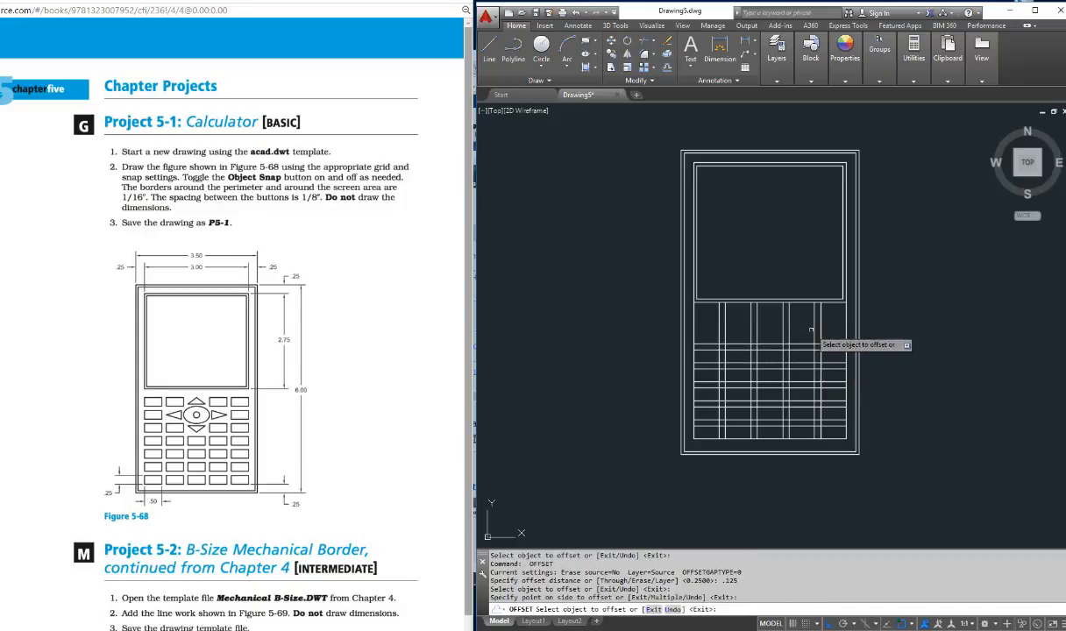
{"action": "key", "text": "Return"}
Offset the spacing line above the fifth button row 0.25 upward to set the sixth row's height.
{"action": "key", "text": "Return"}
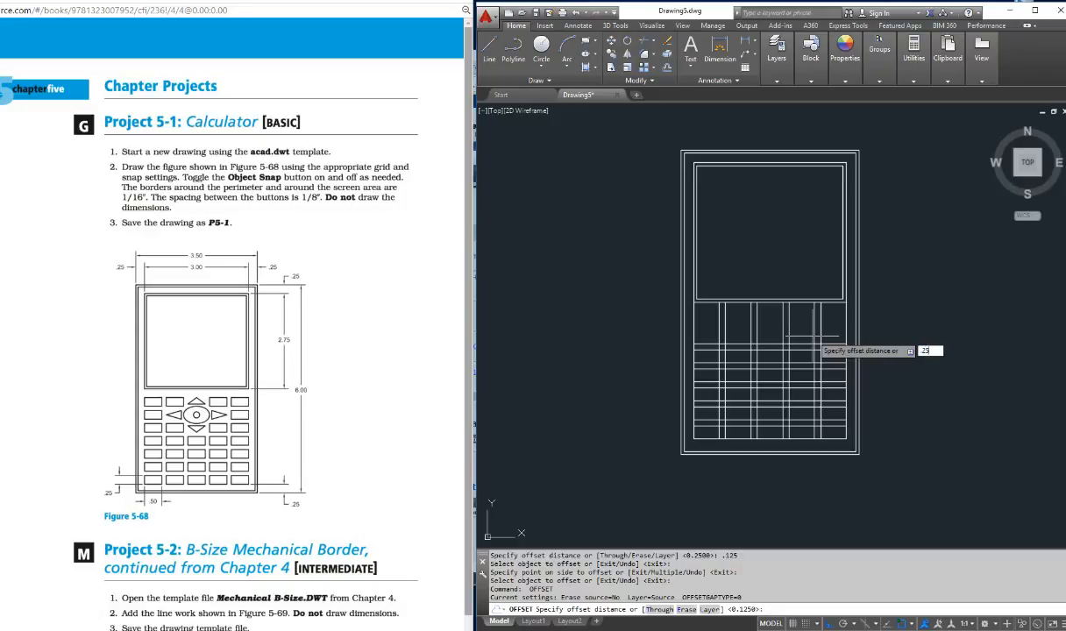
{"action": "key", "text": "Return"}
{"action": "left_click", "coordinate": [805, 344]}
{"action": "left_click", "coordinate": [805, 330]}
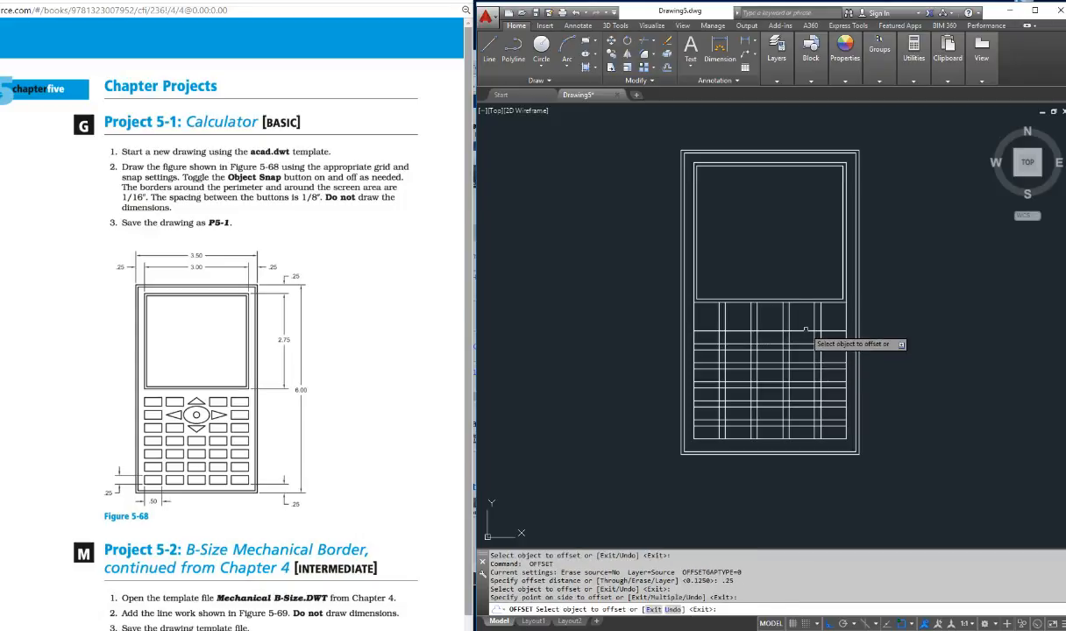
{"action": "key", "text": "Return"}
Offset the top line of the sixth button row 0.125 upward for the row spacing.
{"action": "key", "text": "Return"}
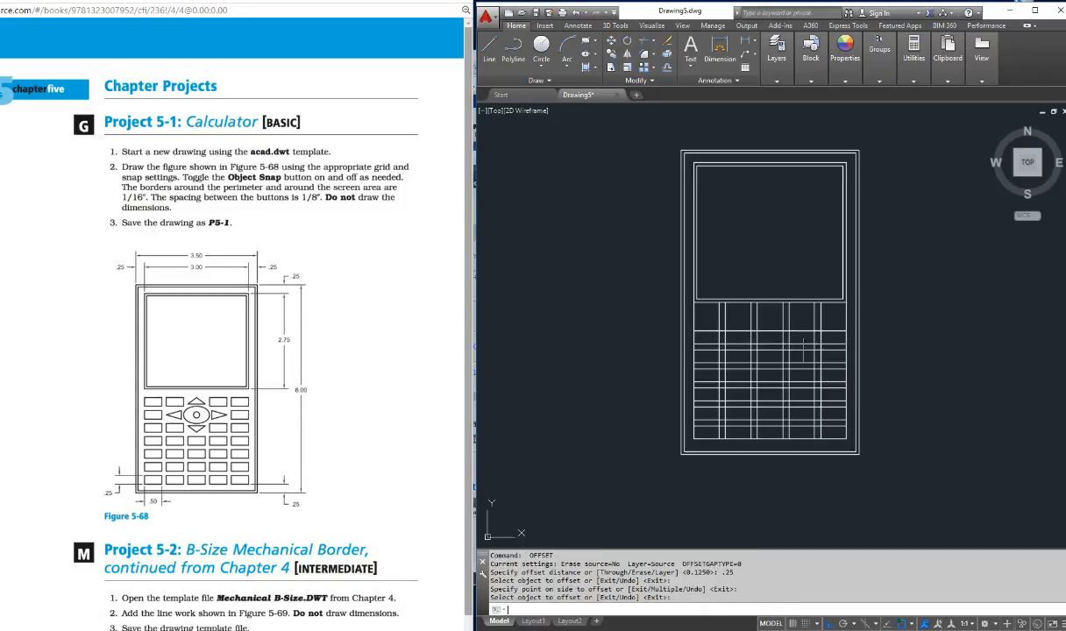
{"action": "type", "text": ".12"}
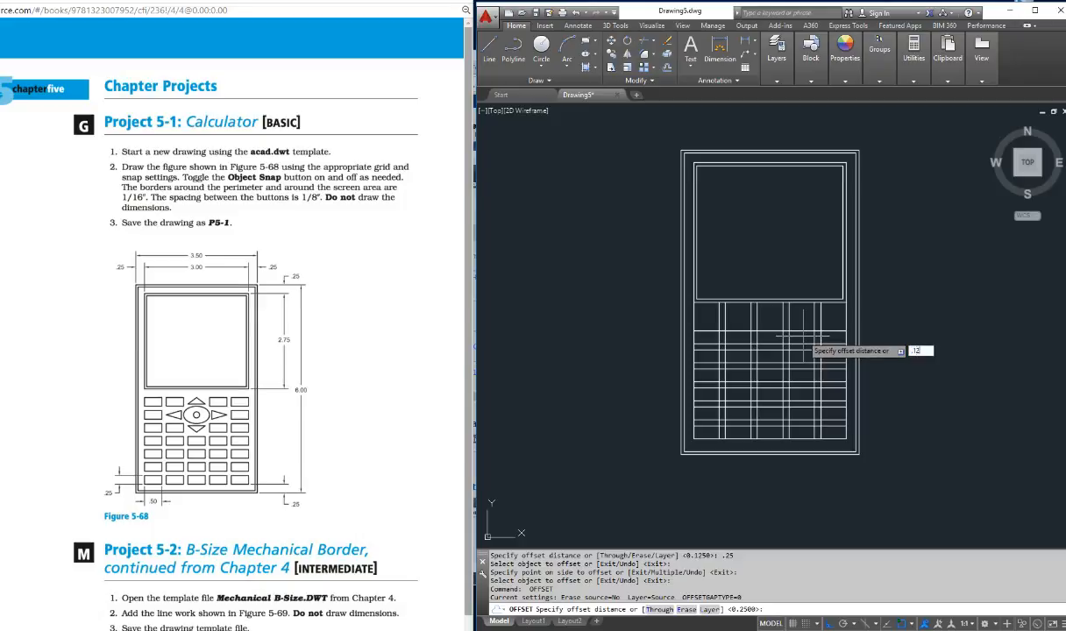
{"action": "type", "text": "5"}
{"action": "key", "text": "Return"}
{"action": "left_click", "coordinate": [791, 330]}
{"action": "left_click", "coordinate": [806, 319]}
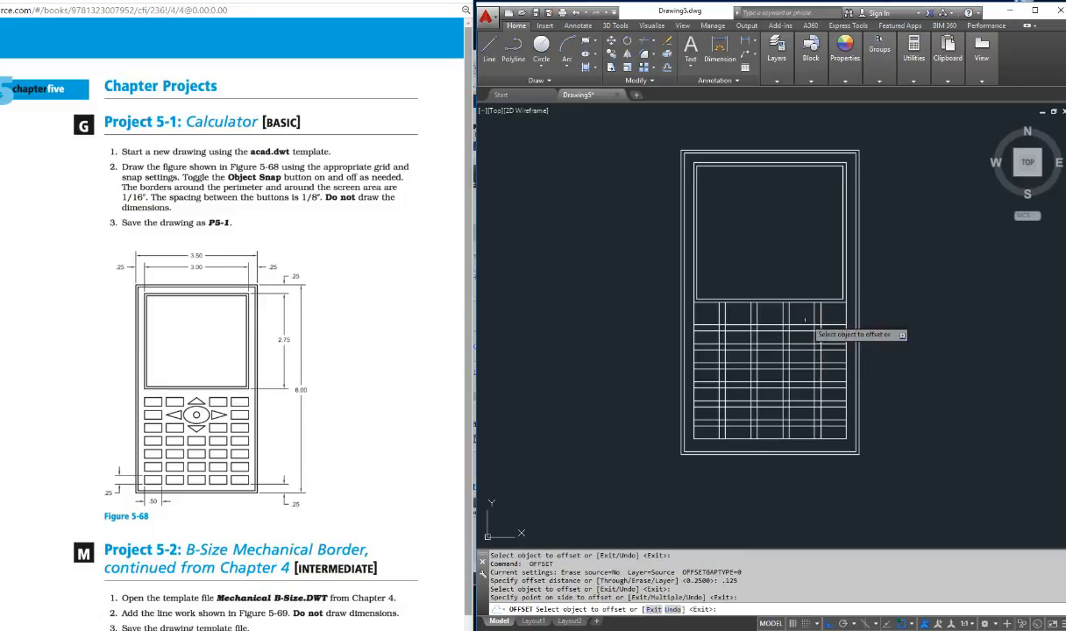
{"action": "key", "text": "Return"}
Offset the spacing line above the sixth button row 0.25 upward to set the seventh row's height.
{"action": "key", "text": "Return"}
{"action": "type", "text": ".25"}
{"action": "key", "text": "Return"}
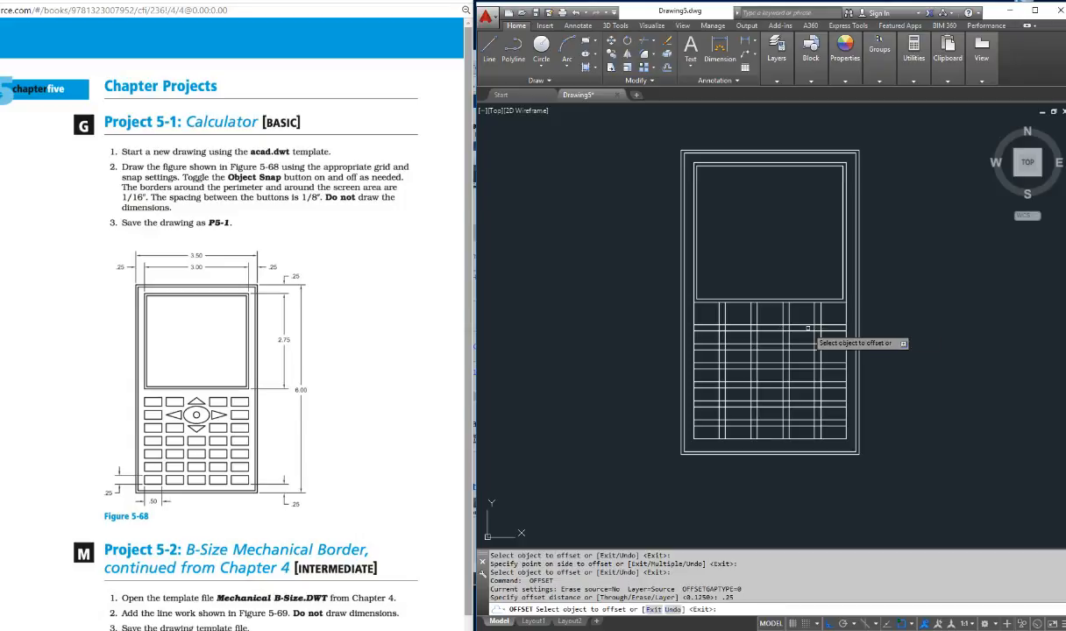
{"action": "left_click", "coordinate": [806, 326]}
{"action": "left_click", "coordinate": [793, 311]}
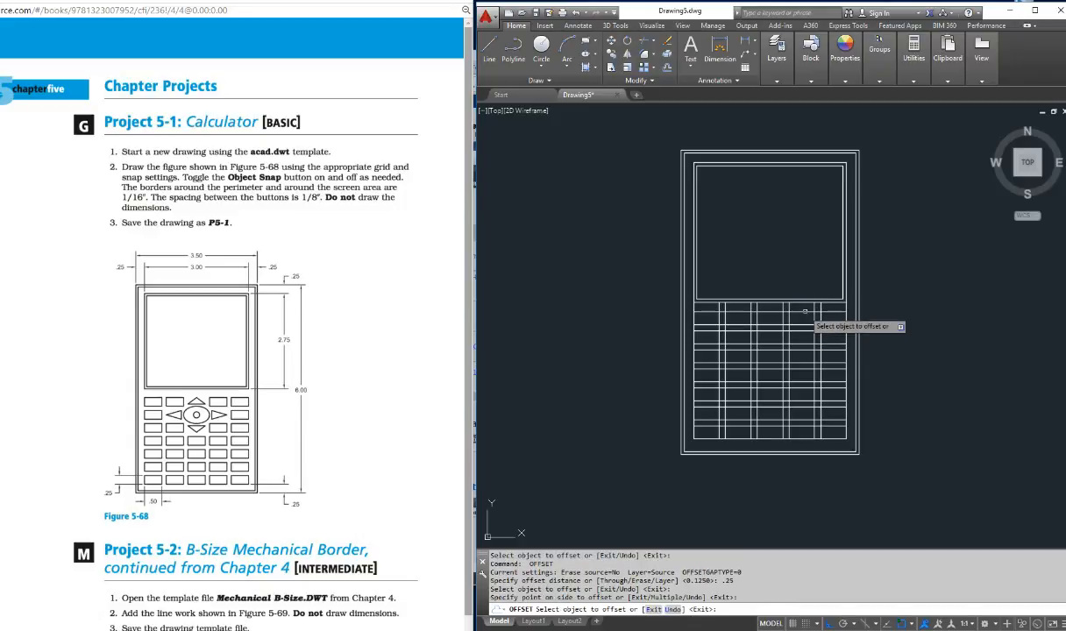
{"action": "key", "text": "Escape"}
{"action": "key", "text": "Escape"}
{"action": "key", "text": "Escape"}
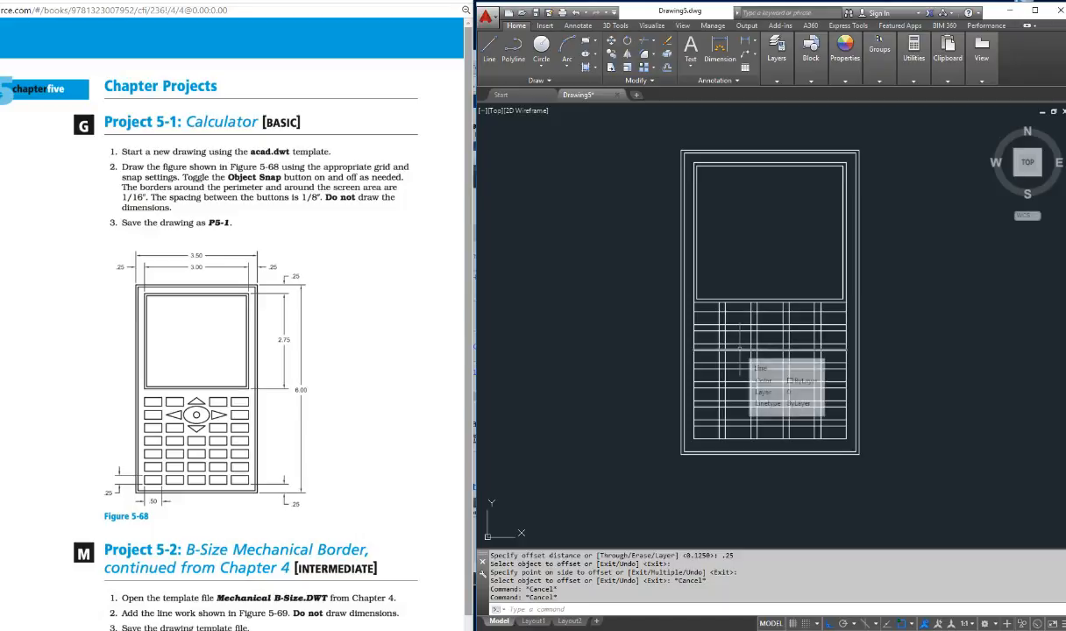
Trim away the vertical line segments between the screen border and the top button row, using all objects as cutting edges.
{"action": "scroll", "coordinate": [741, 346], "scroll_direction": "up", "scroll_amount": 4}
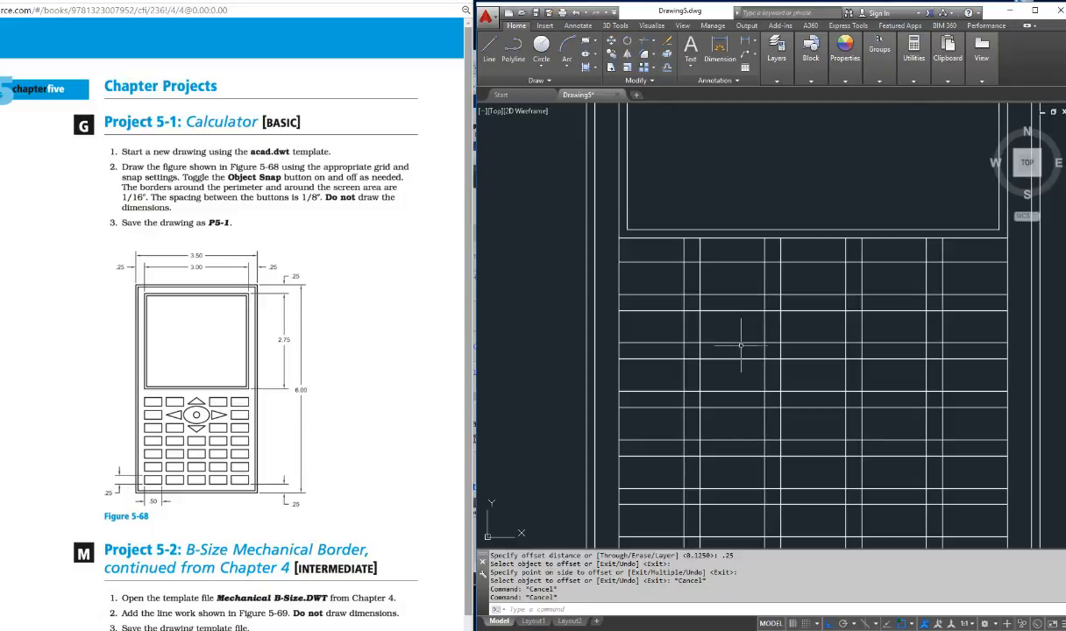
{"action": "scroll", "coordinate": [760, 304], "scroll_direction": "down", "scroll_amount": 2}
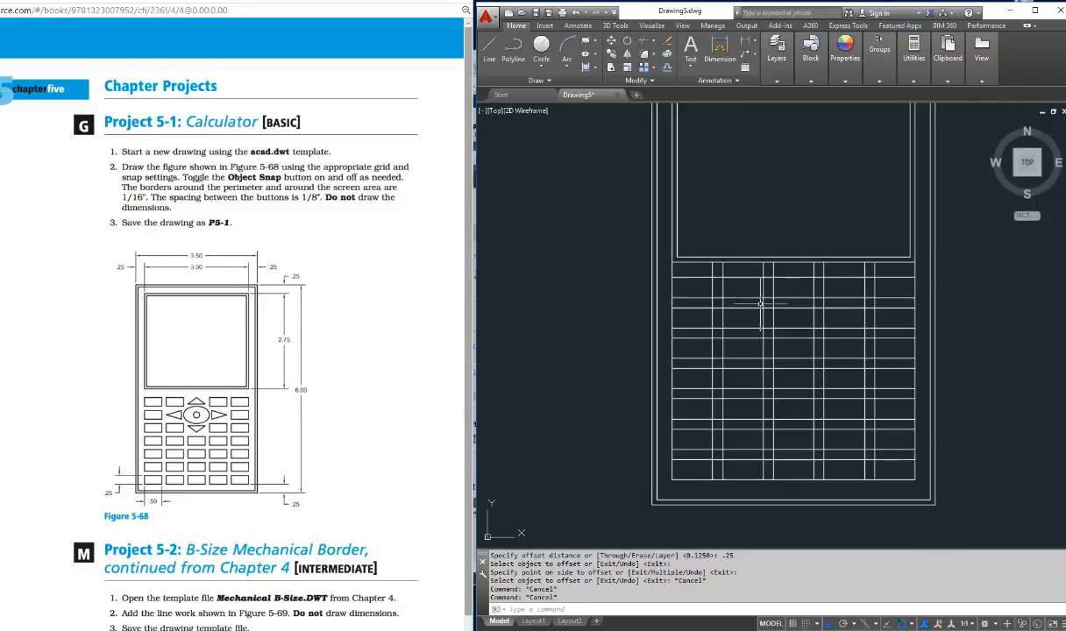
{"action": "key", "text": "Escape"}
{"action": "key", "text": "Escape"}
{"action": "key", "text": "Escape"}
{"action": "key", "text": "Escape"}
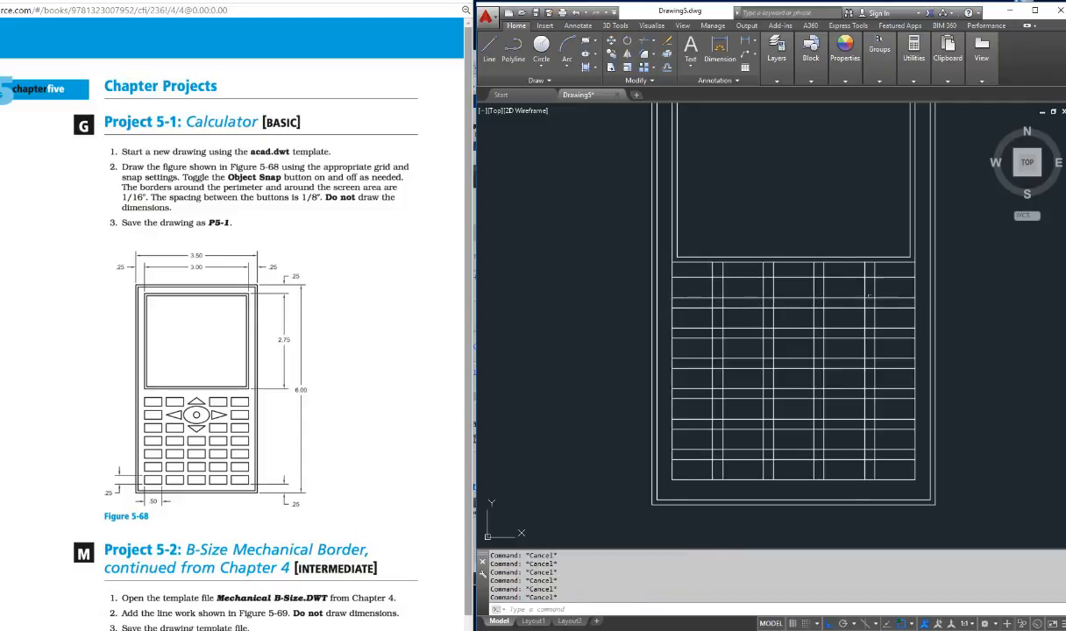
{"action": "key", "text": "Return"}
{"action": "key", "text": "Return"}
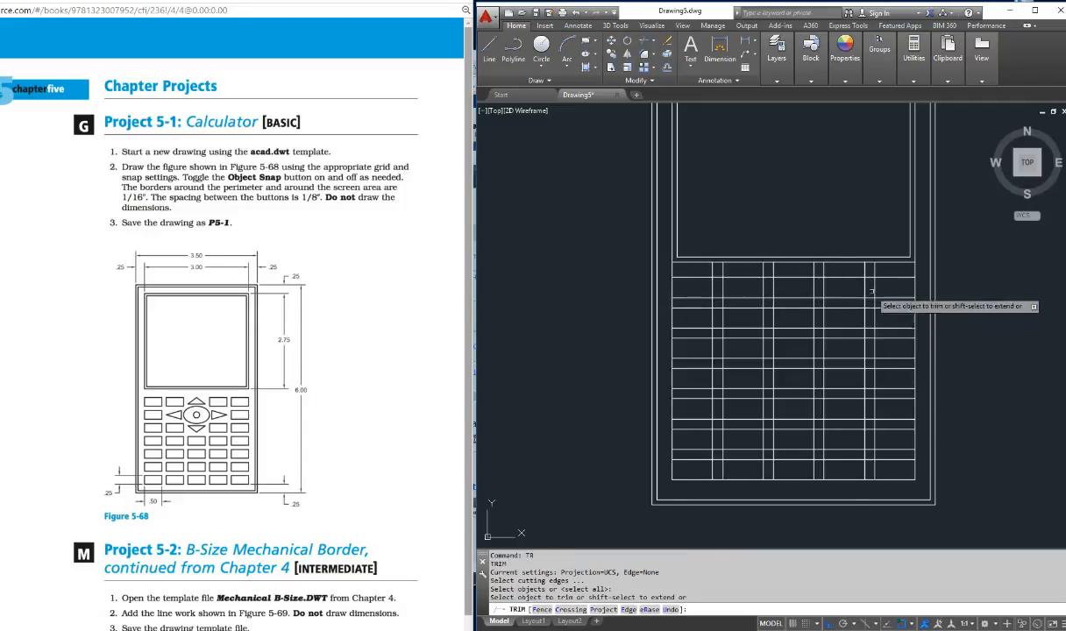
{"action": "left_click", "coordinate": [922, 264]}
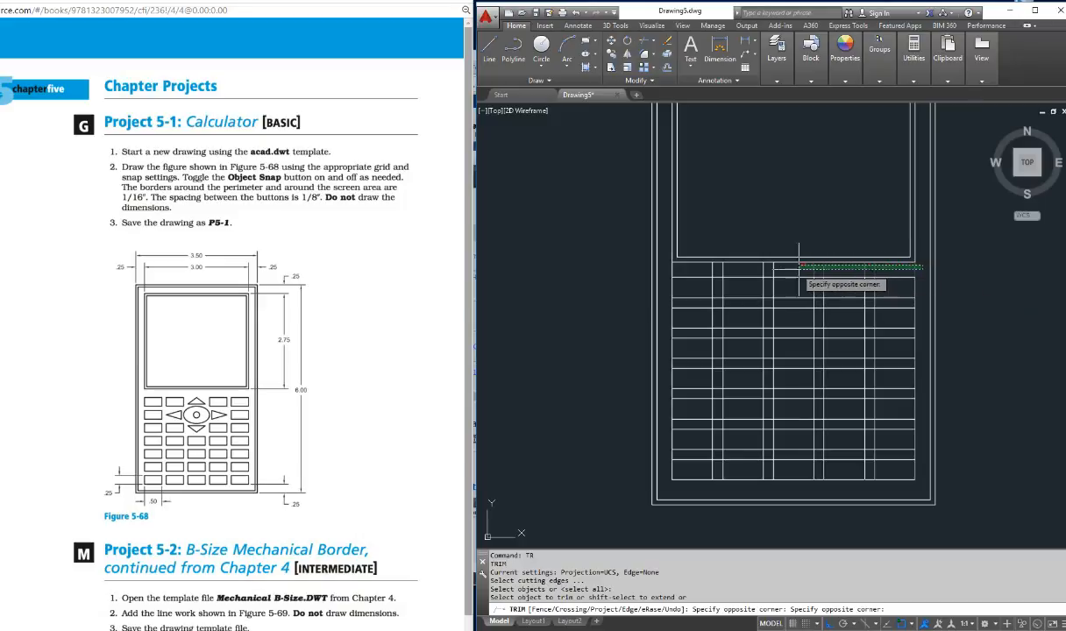
{"action": "left_click", "coordinate": [653, 274]}
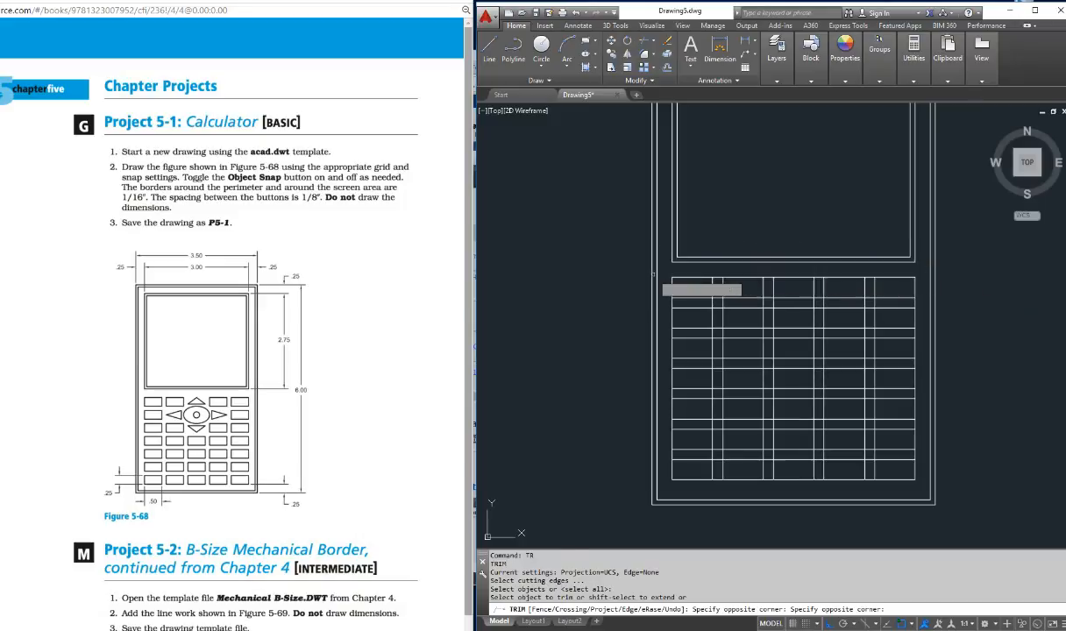
Trim the vertical line segments out of the three gaps separating the top four button rows.
{"action": "left_click", "coordinate": [923, 302]}
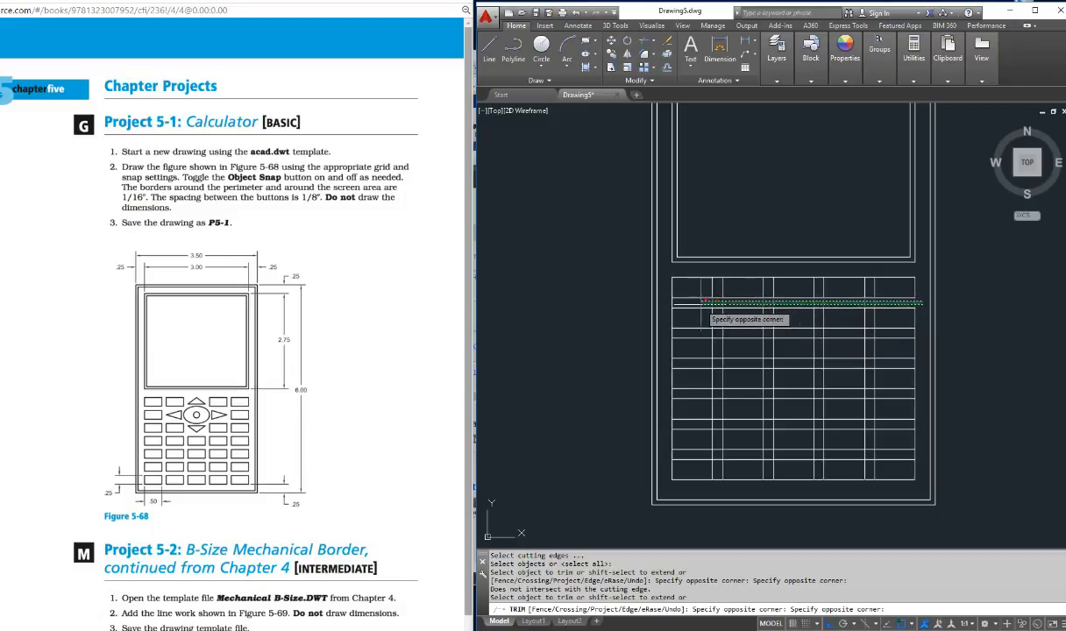
{"action": "left_click", "coordinate": [666, 309]}
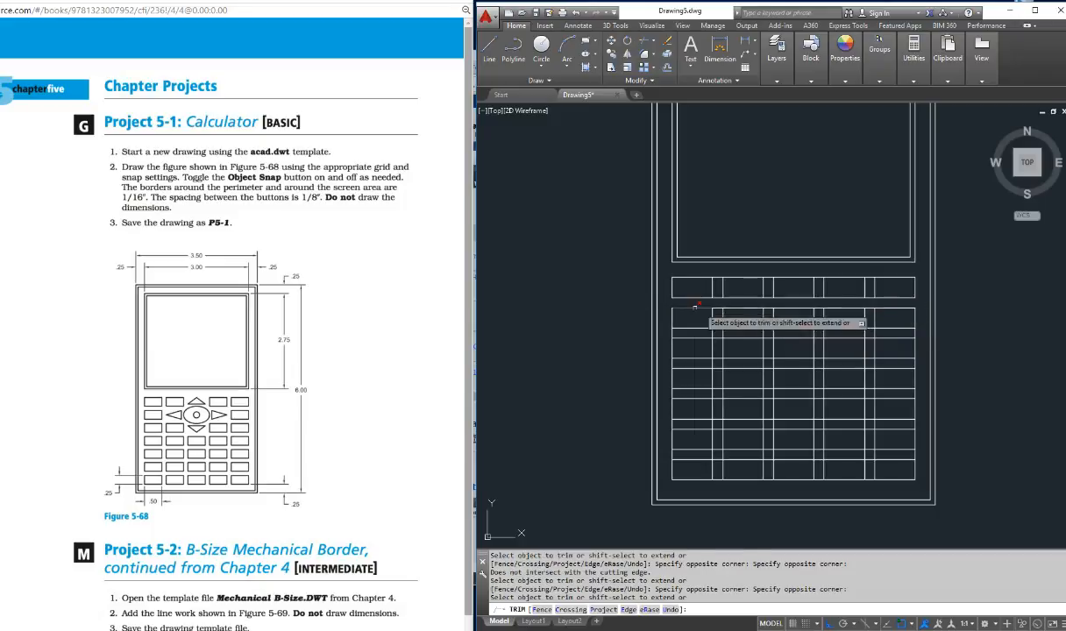
{"action": "left_click", "coordinate": [921, 332]}
{"action": "left_click", "coordinate": [666, 336]}
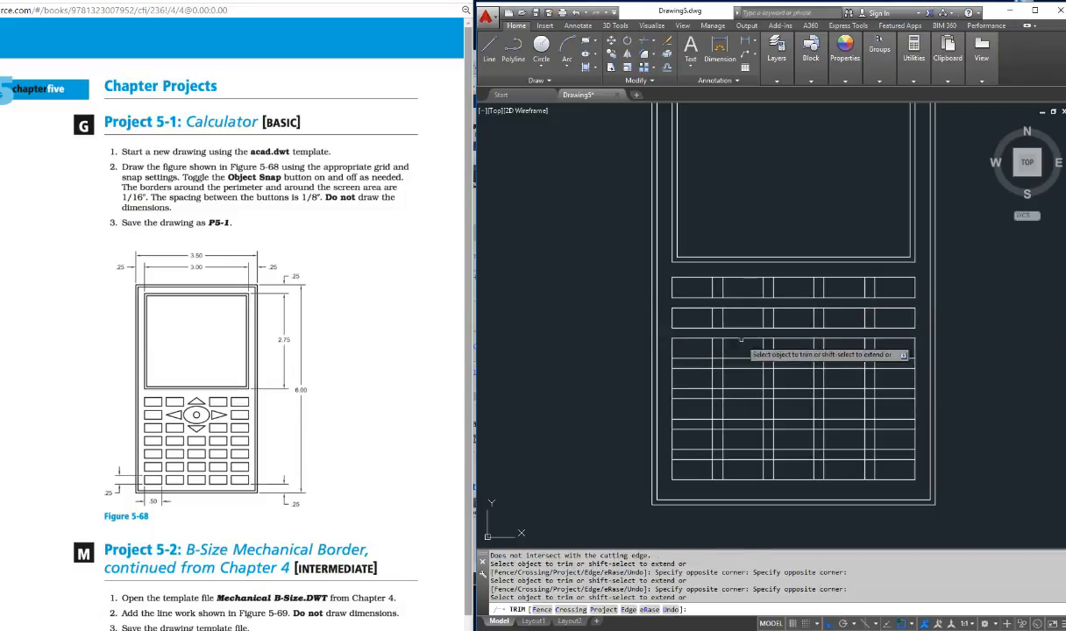
{"action": "left_click", "coordinate": [923, 362]}
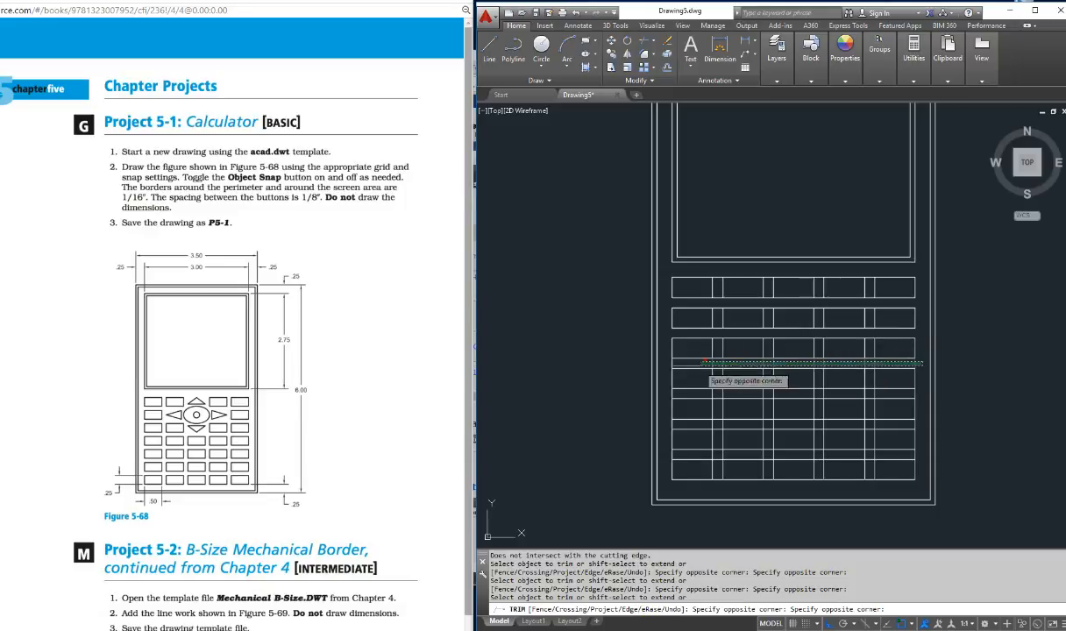
{"action": "left_click", "coordinate": [662, 368]}
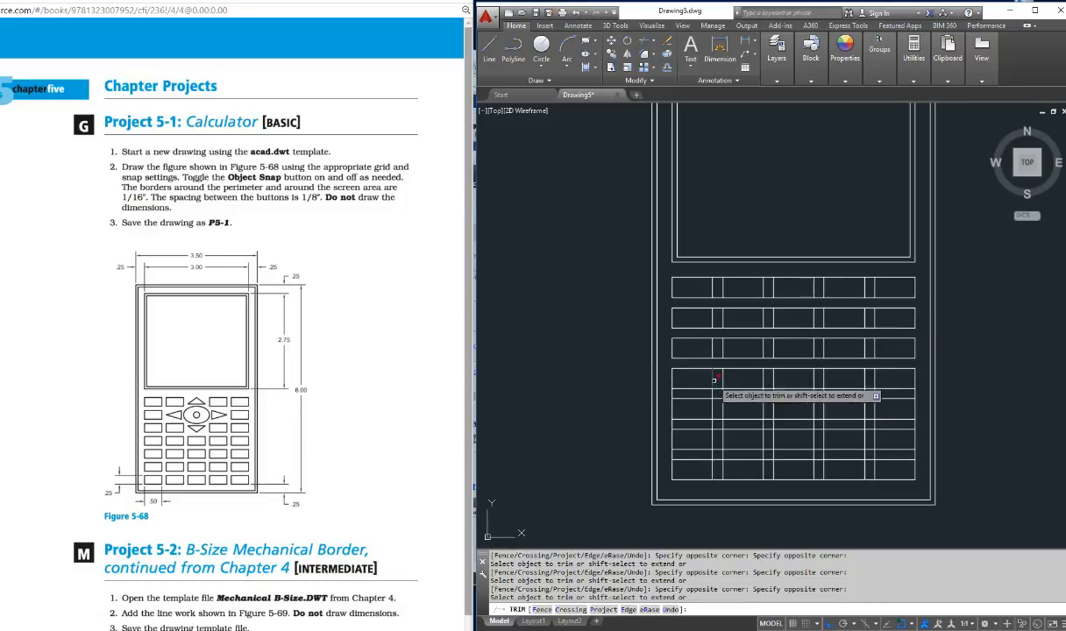
Trim the horizontal segments between the first two buttons of the third row from the top.
{"action": "left_click", "coordinate": [721, 349]}
{"action": "left_click", "coordinate": [718, 338]}
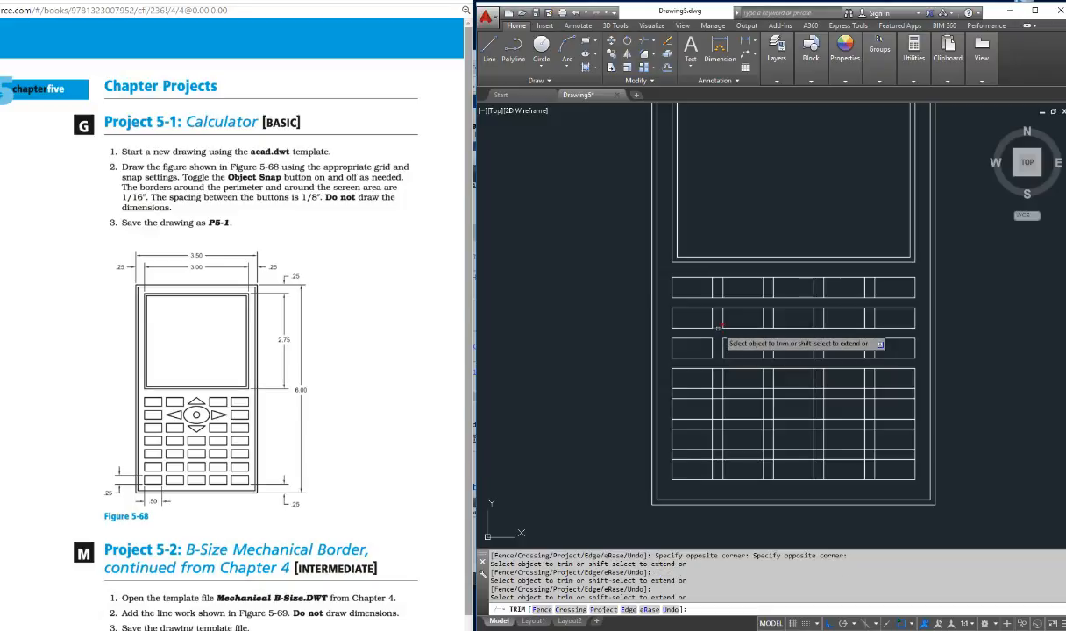
{"action": "left_click", "coordinate": [717, 328]}
Trim the vertical line segments out of the three gaps separating the bottom four button rows.
{"action": "left_click", "coordinate": [881, 389]}
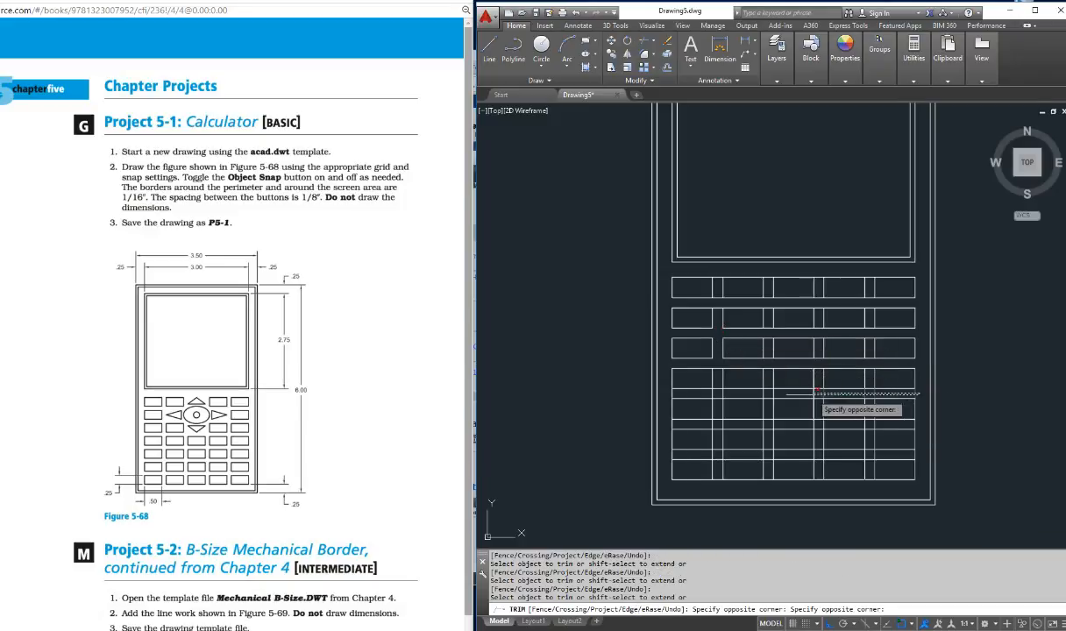
{"action": "left_click", "coordinate": [676, 394]}
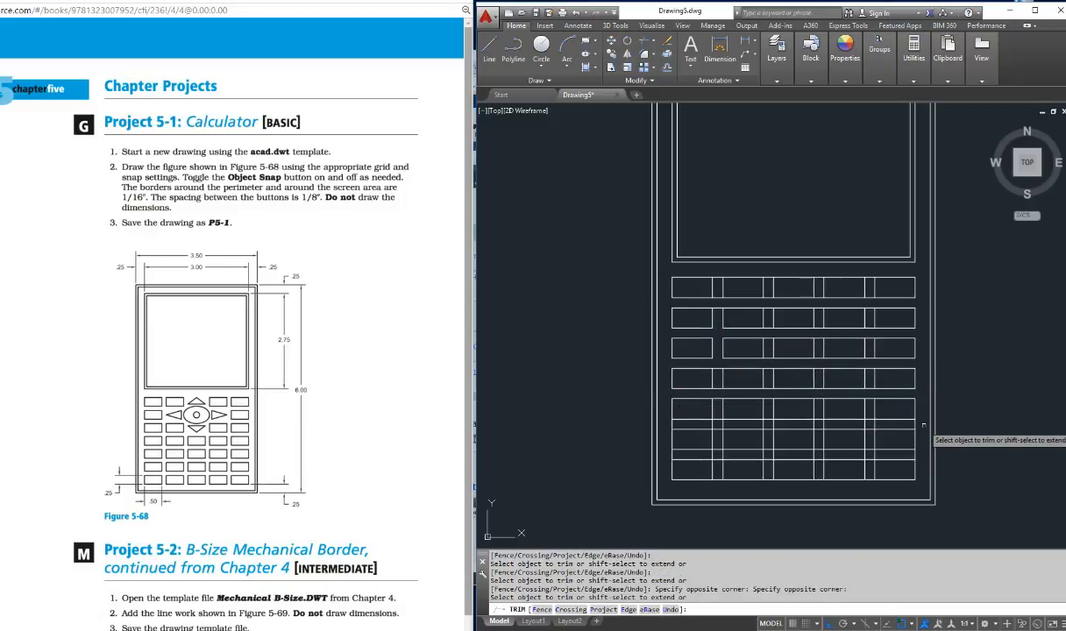
{"action": "left_click", "coordinate": [924, 422]}
{"action": "left_click", "coordinate": [674, 422]}
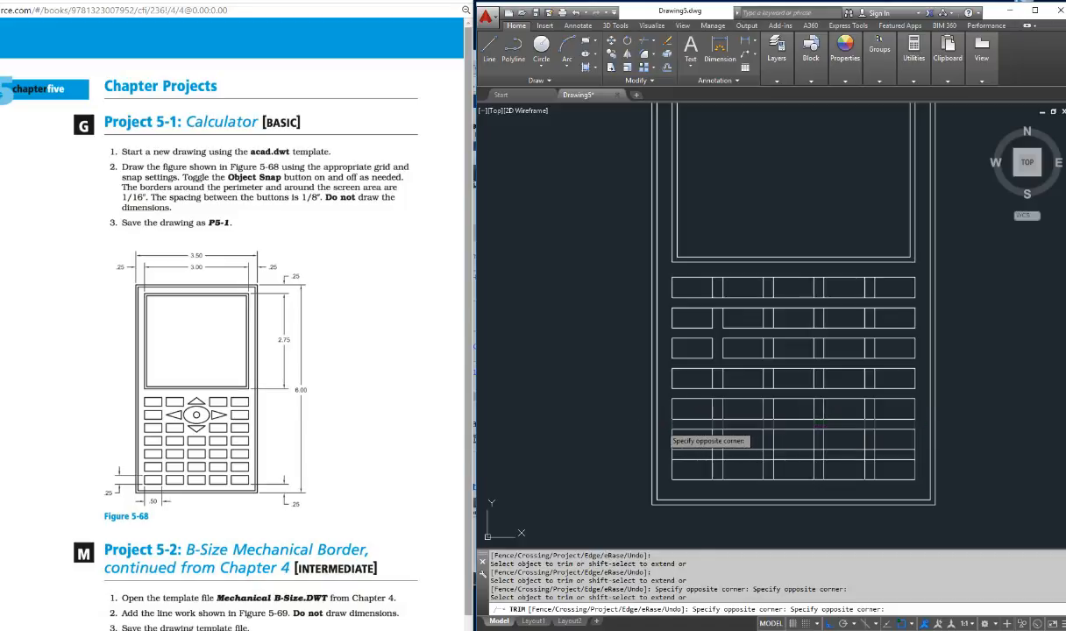
{"action": "left_click", "coordinate": [922, 453]}
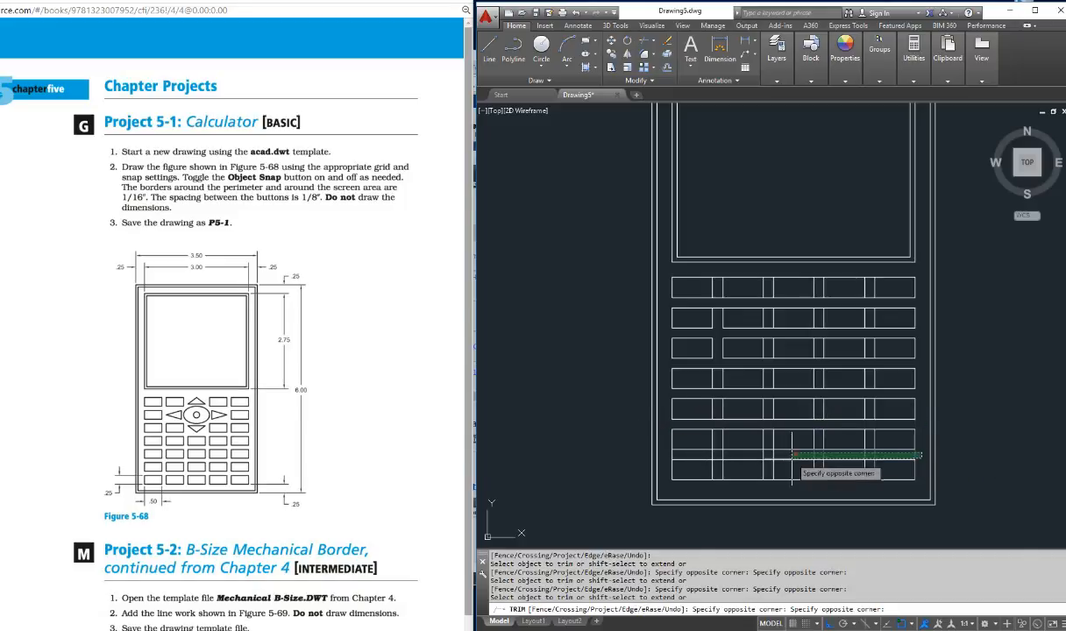
{"action": "left_click", "coordinate": [673, 453]}
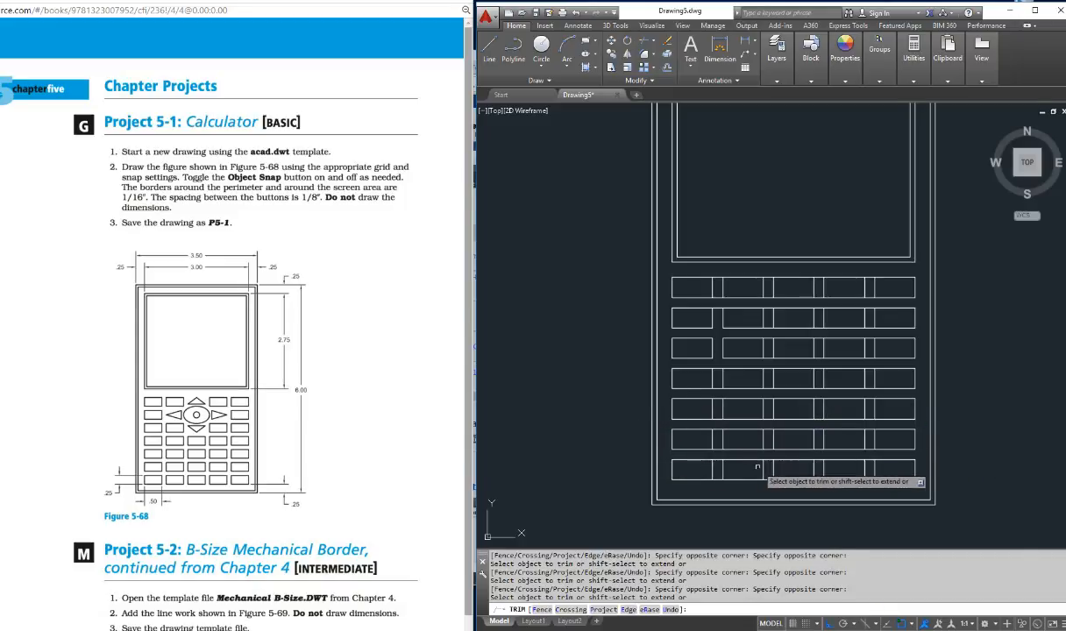
Trim the horizontal line segments out of the four gaps separating the button columns, through all the remaining rows.
{"action": "left_click", "coordinate": [720, 273]}
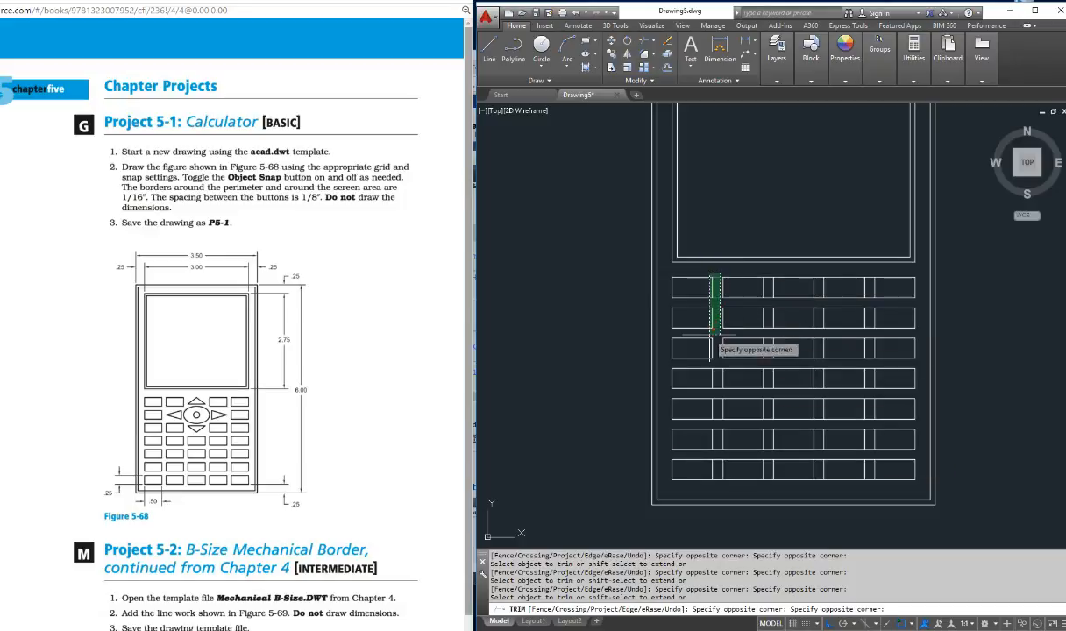
{"action": "left_click", "coordinate": [690, 509]}
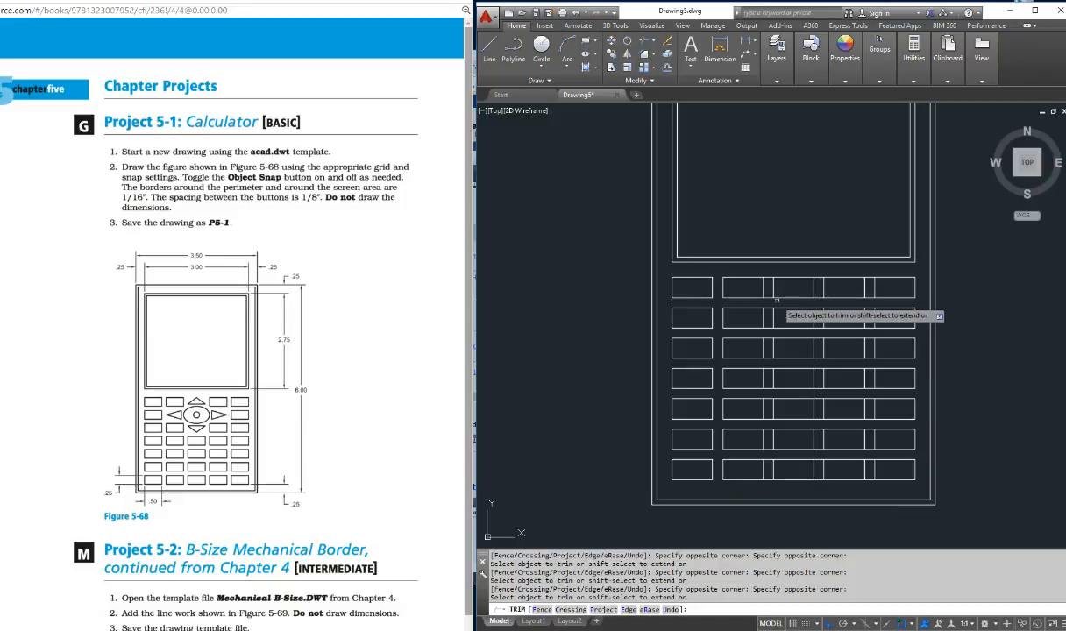
{"action": "left_click", "coordinate": [767, 273]}
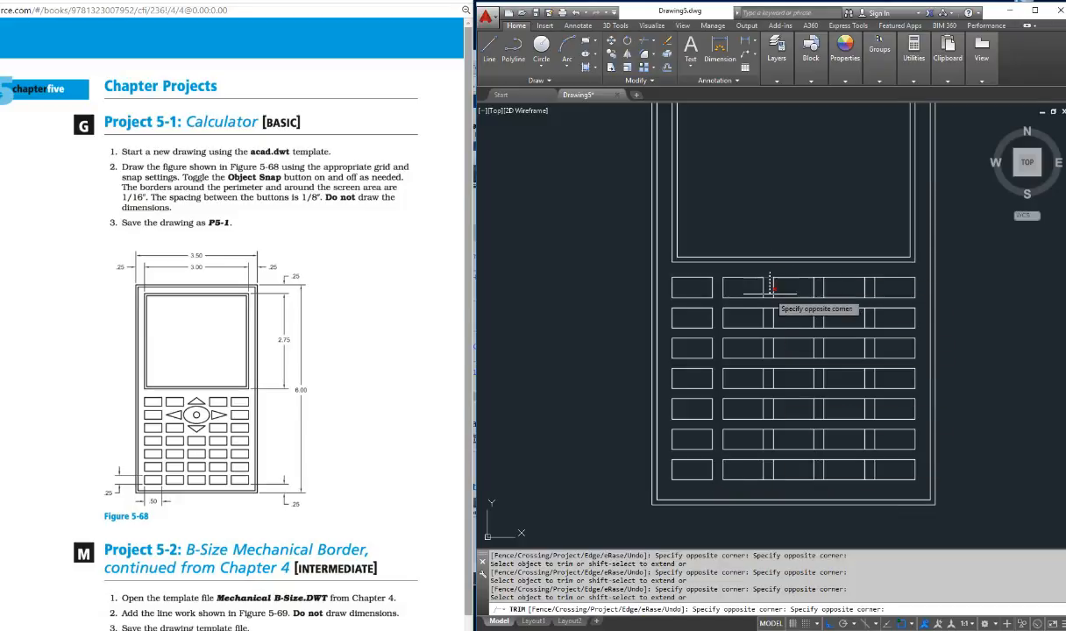
{"action": "left_click", "coordinate": [767, 474]}
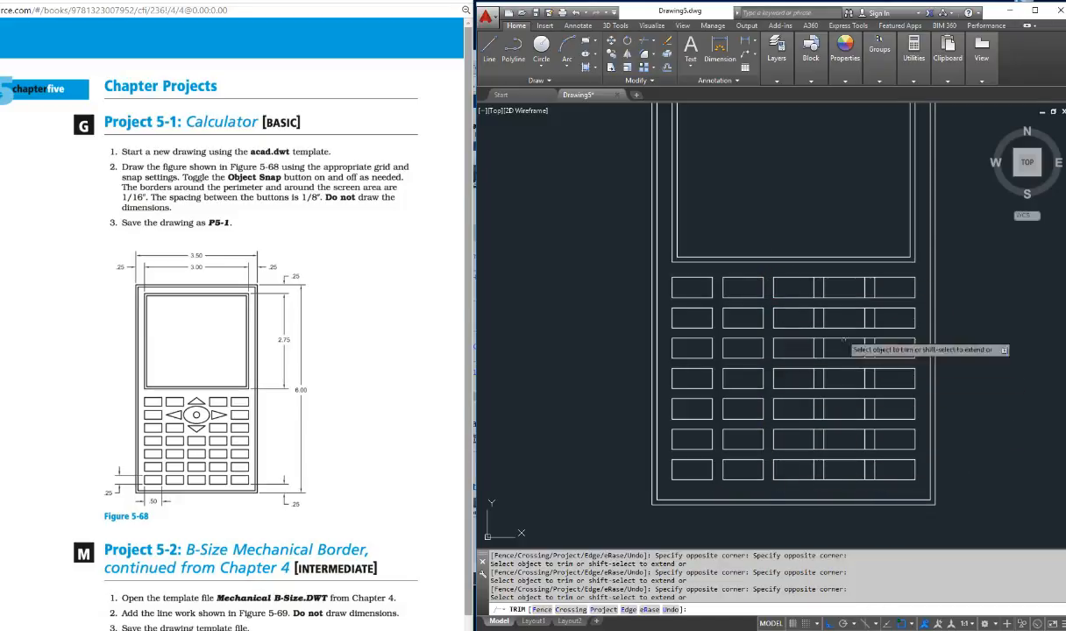
{"action": "left_click", "coordinate": [820, 273]}
{"action": "left_click", "coordinate": [776, 473]}
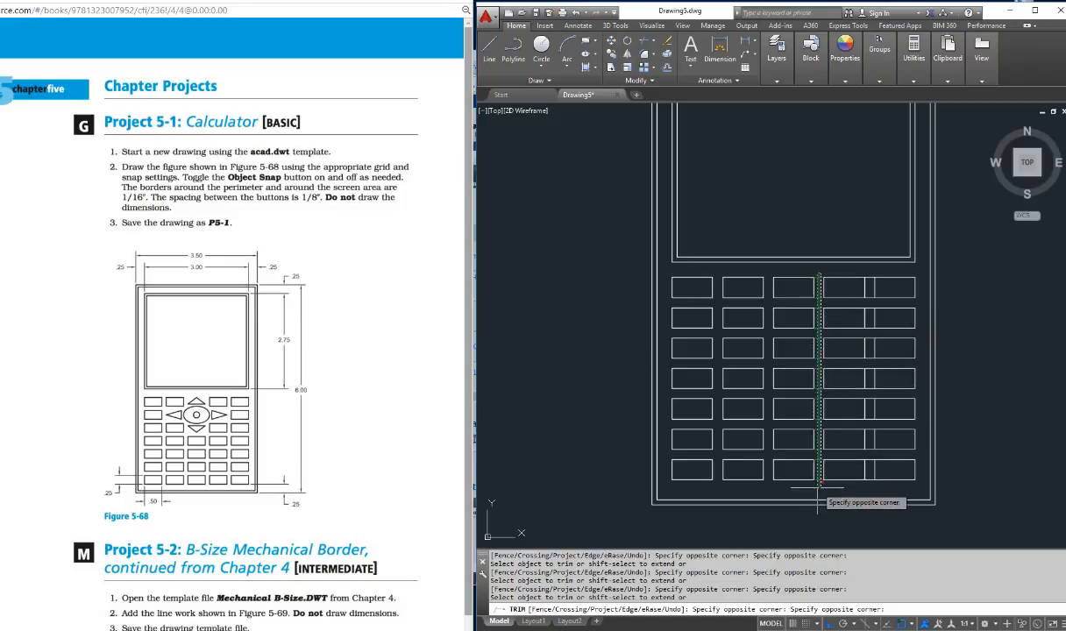
{"action": "left_click", "coordinate": [871, 270]}
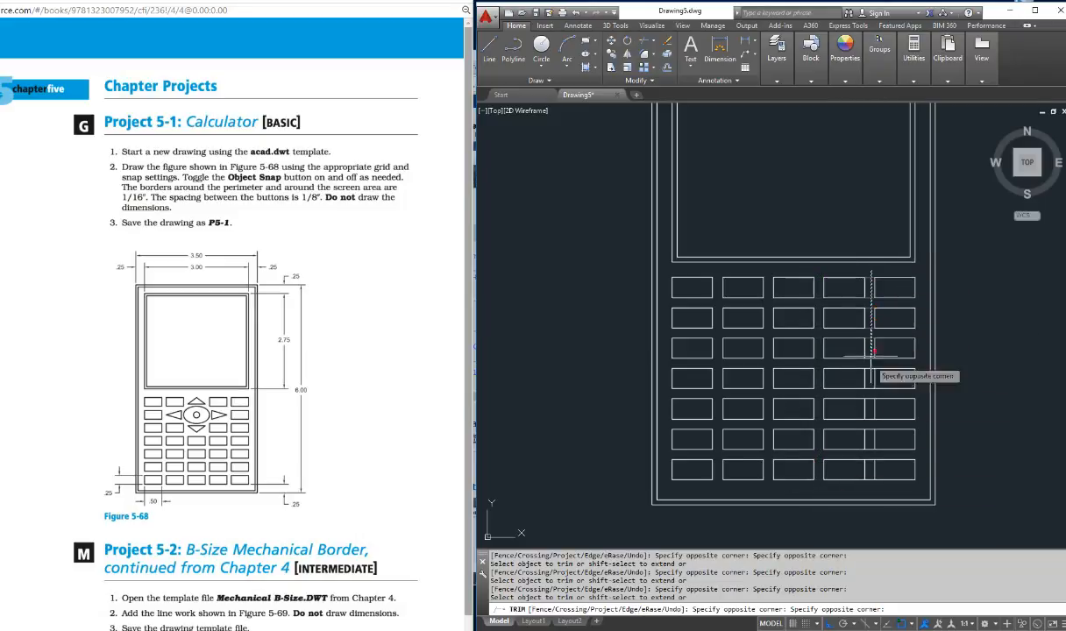
{"action": "left_click", "coordinate": [829, 475]}
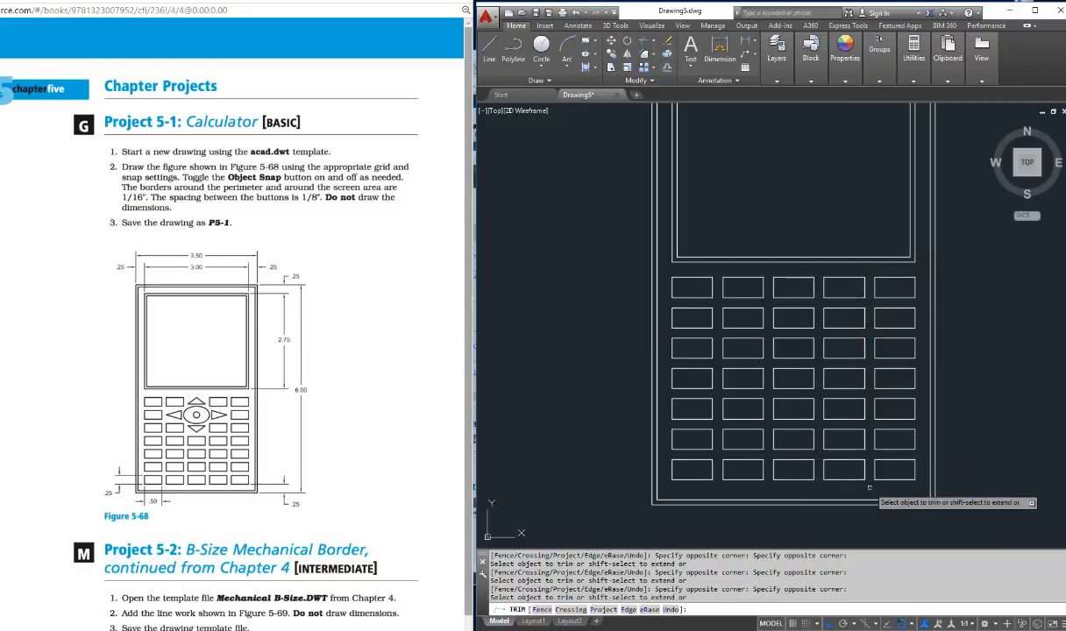
{"action": "key", "text": "Escape"}
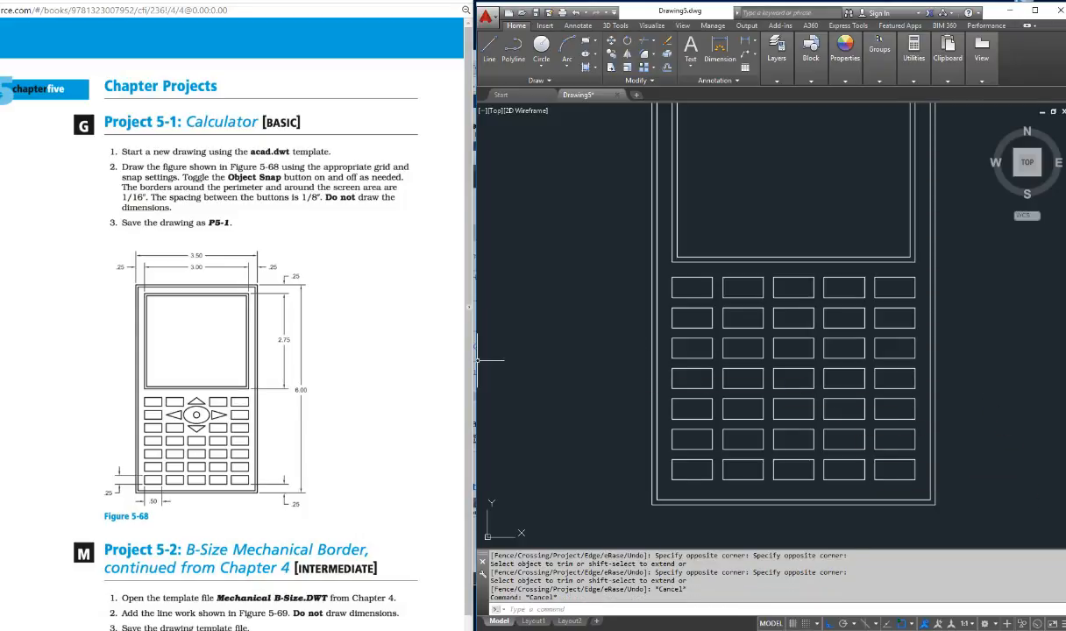
{"action": "key", "text": "Escape"}
{"action": "key", "text": "Escape"}
{"action": "key", "text": "Escape"}
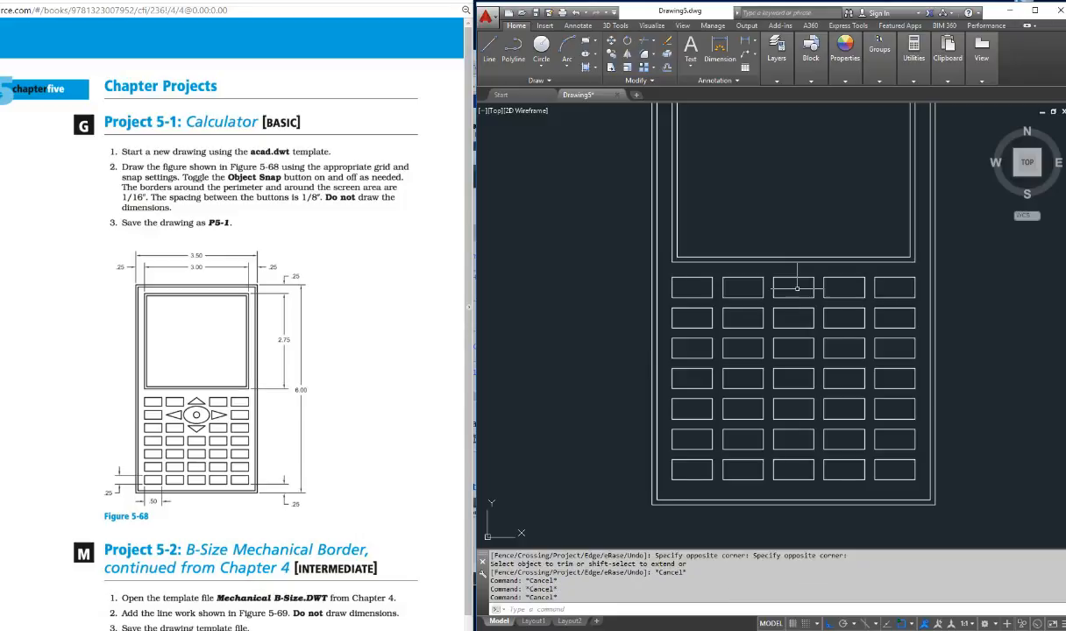
Draw two lines joining the lower corners of the top row's middle button to the midpoint of its top edge.
{"action": "type", "text": "L"}
{"action": "key", "text": "Return"}
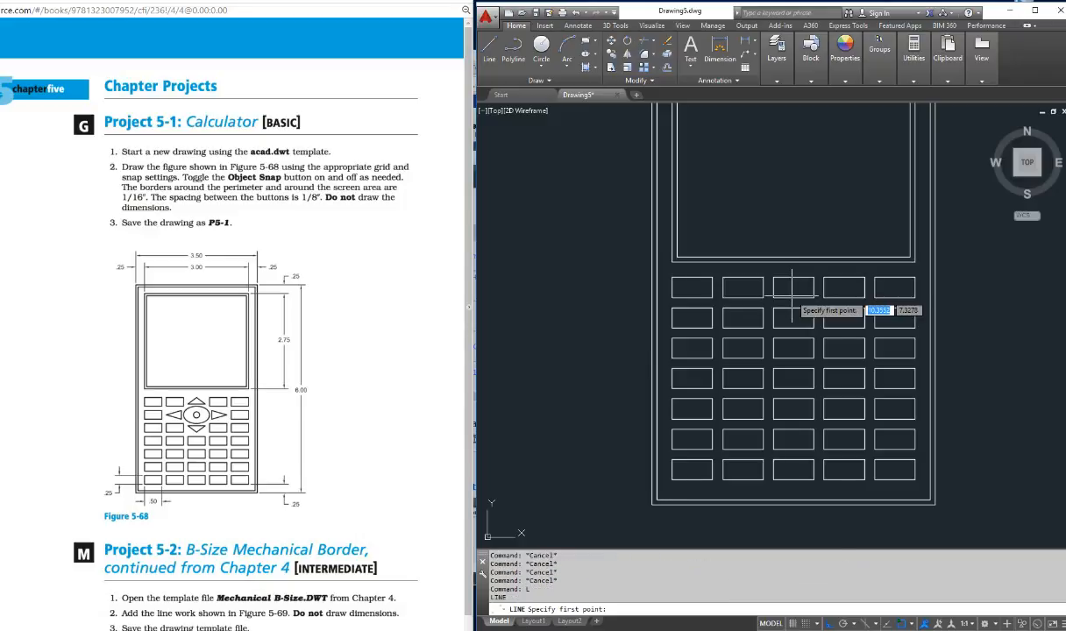
{"action": "left_click", "coordinate": [772, 298]}
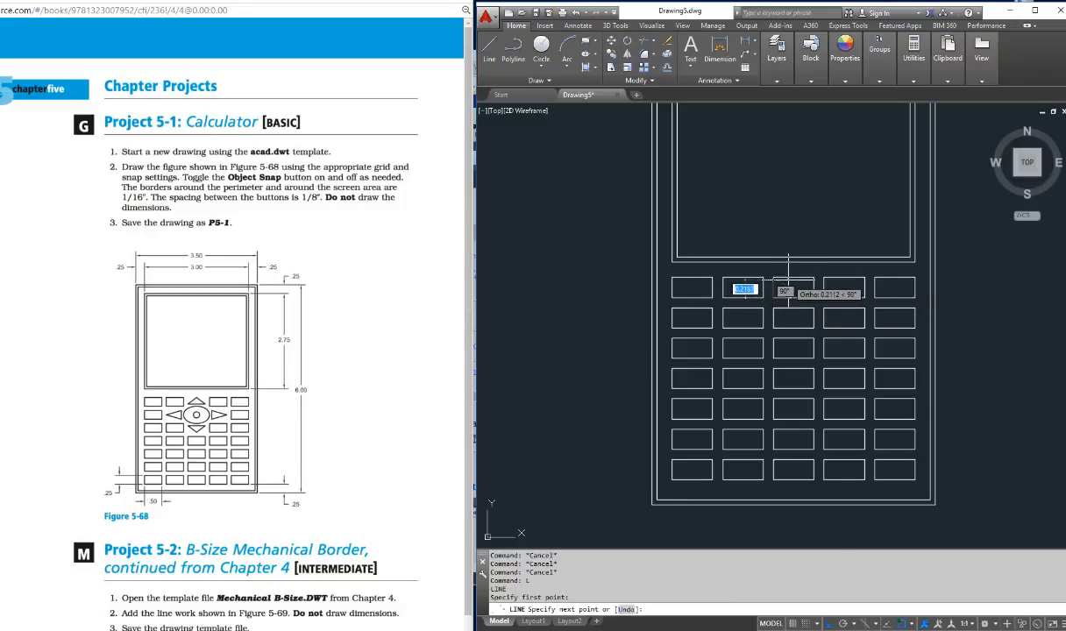
{"action": "right_click", "coordinate": [747, 266], "text": "shift"}
{"action": "left_click", "coordinate": [778, 339]}
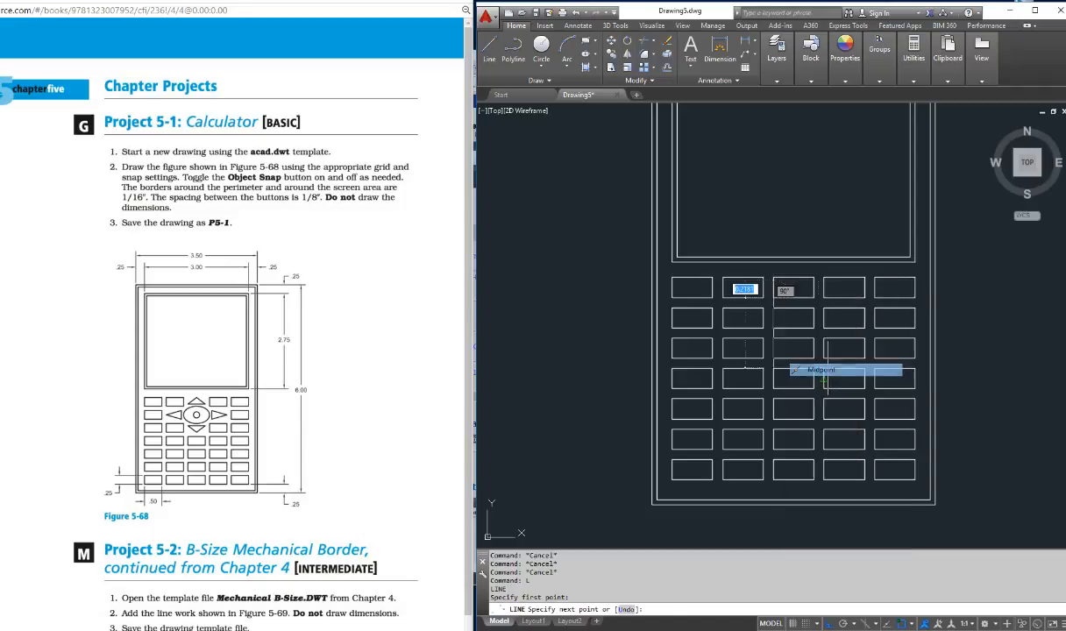
{"action": "left_click", "coordinate": [793, 280]}
{"action": "key", "text": "Escape"}
{"action": "key", "text": "Escape"}
{"action": "key", "text": "Escape"}
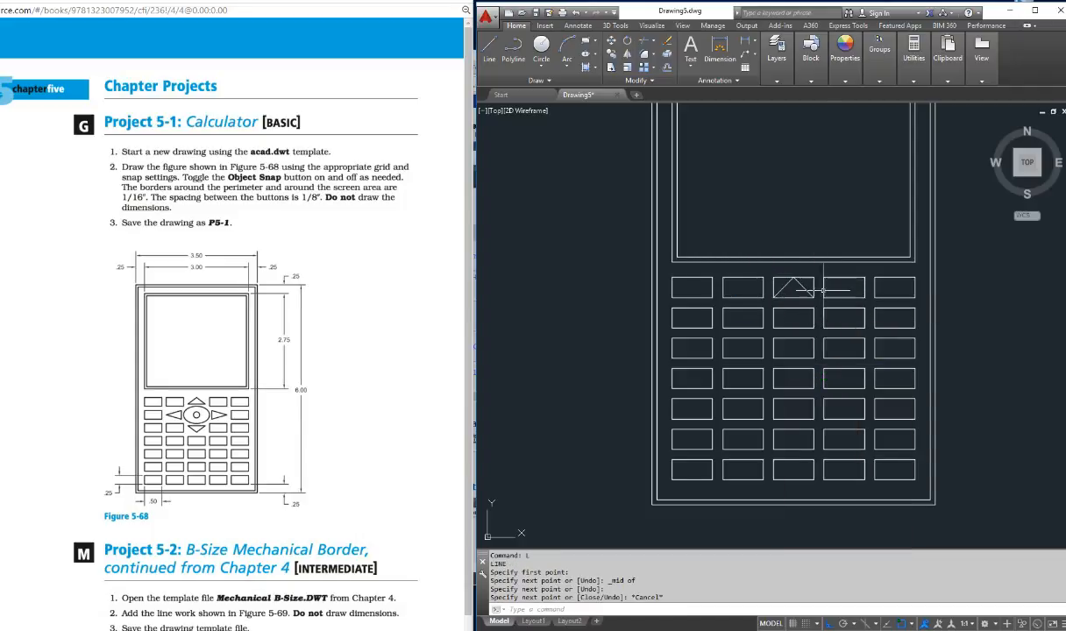
Erase the top and both side edges of the top row's middle button, leaving an upward-pointing triangle.
{"action": "left_click", "coordinate": [807, 281]}
{"action": "left_click", "coordinate": [807, 274]}
{"action": "left_click", "coordinate": [813, 279]}
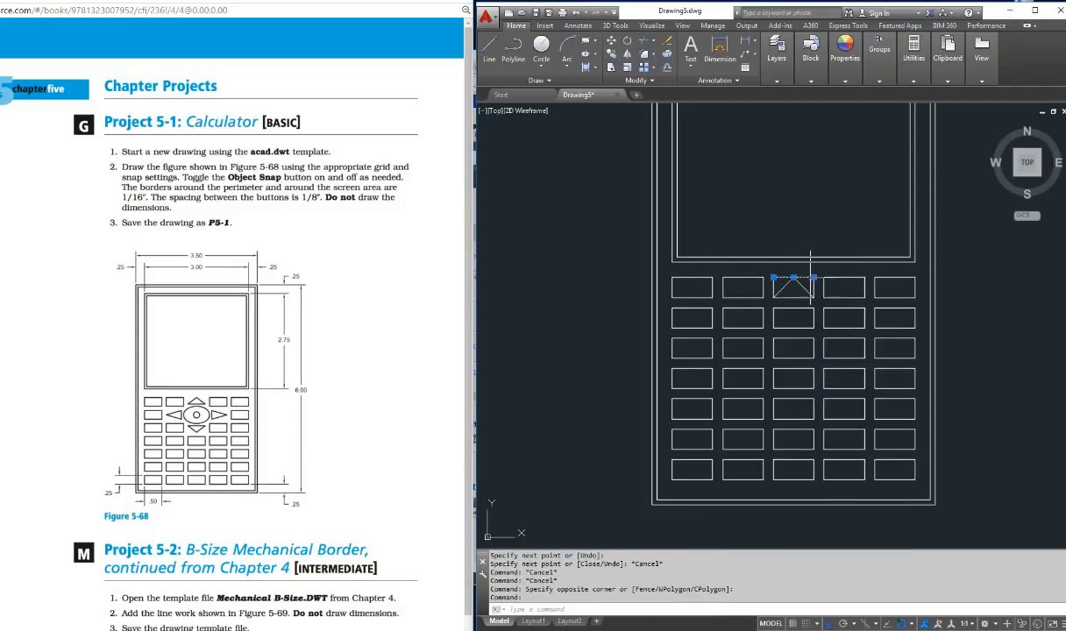
{"action": "left_click", "coordinate": [773, 287]}
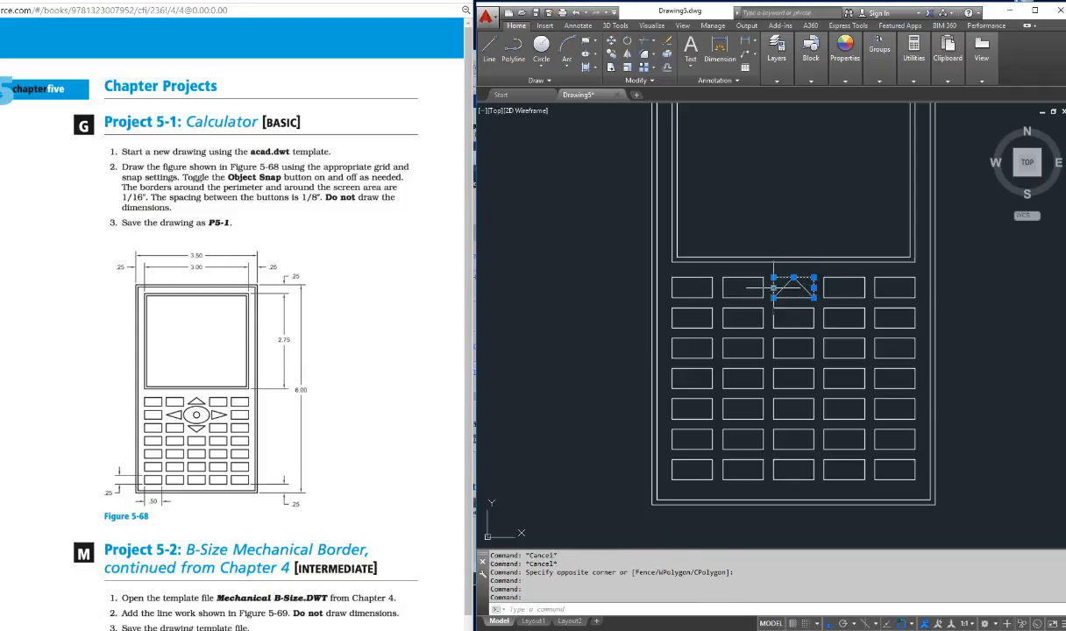
{"action": "key", "text": "Delete"}
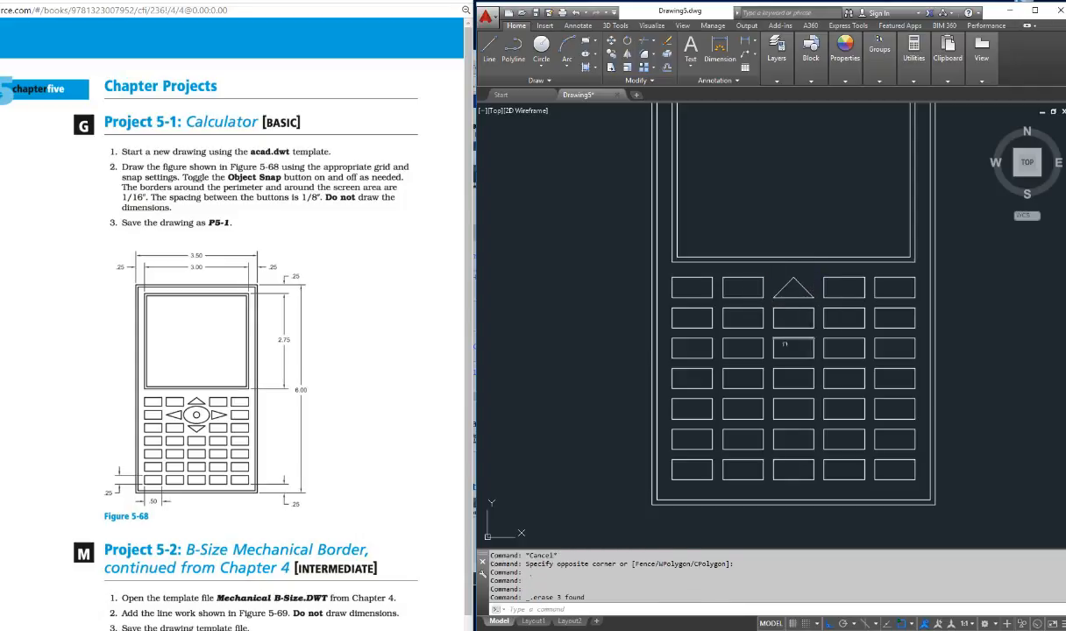
{"action": "type", "text": "l"}
{"action": "key", "text": "Return"}
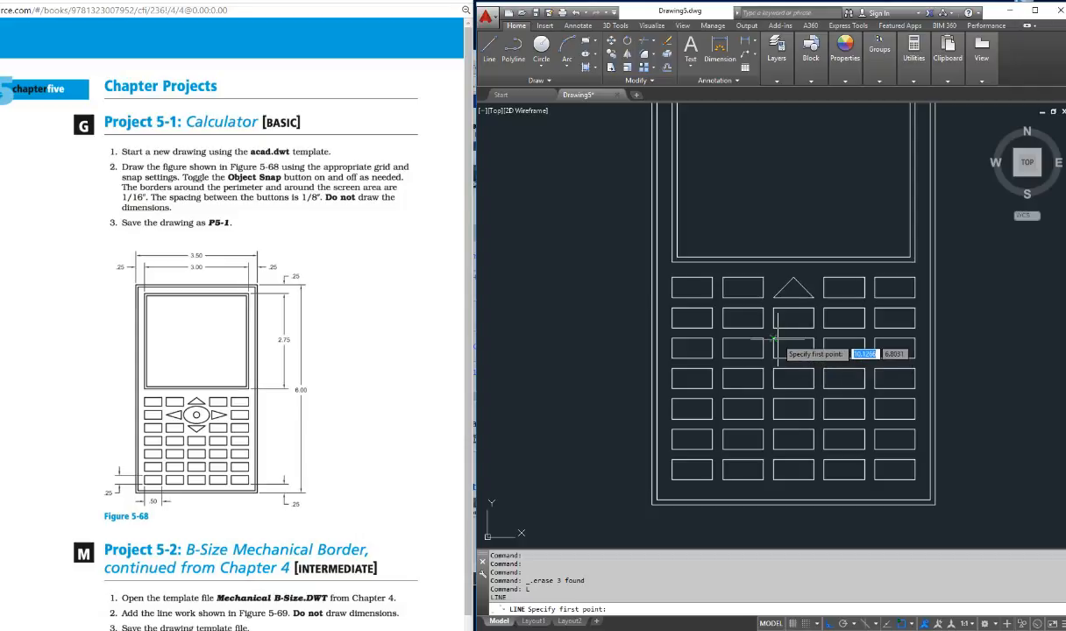
{"action": "left_click", "coordinate": [774, 339]}
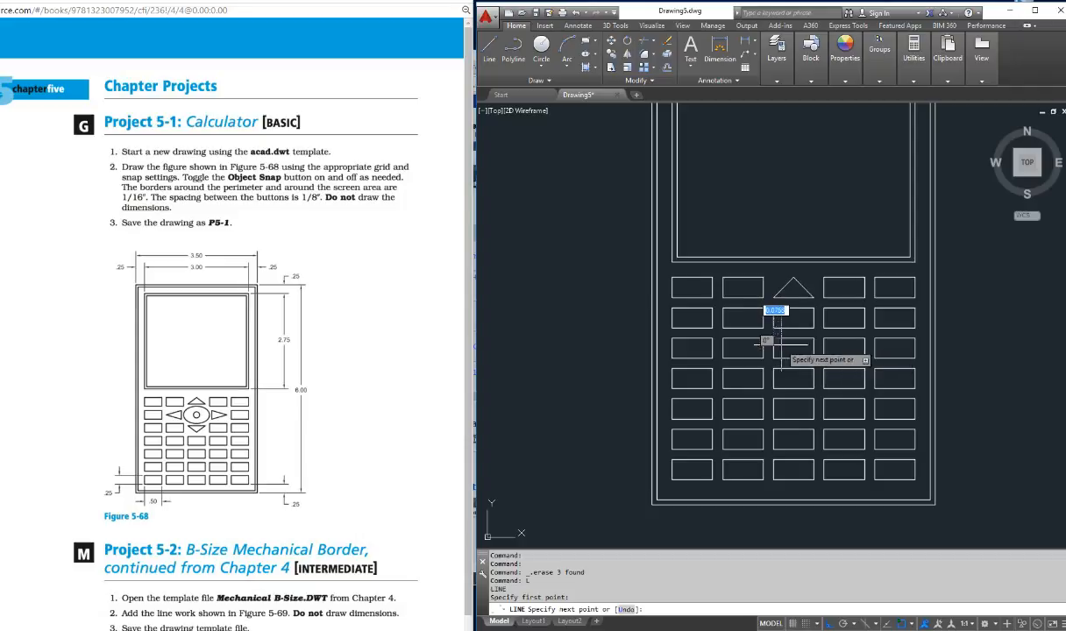
{"action": "right_click", "coordinate": [792, 355], "text": "shift"}
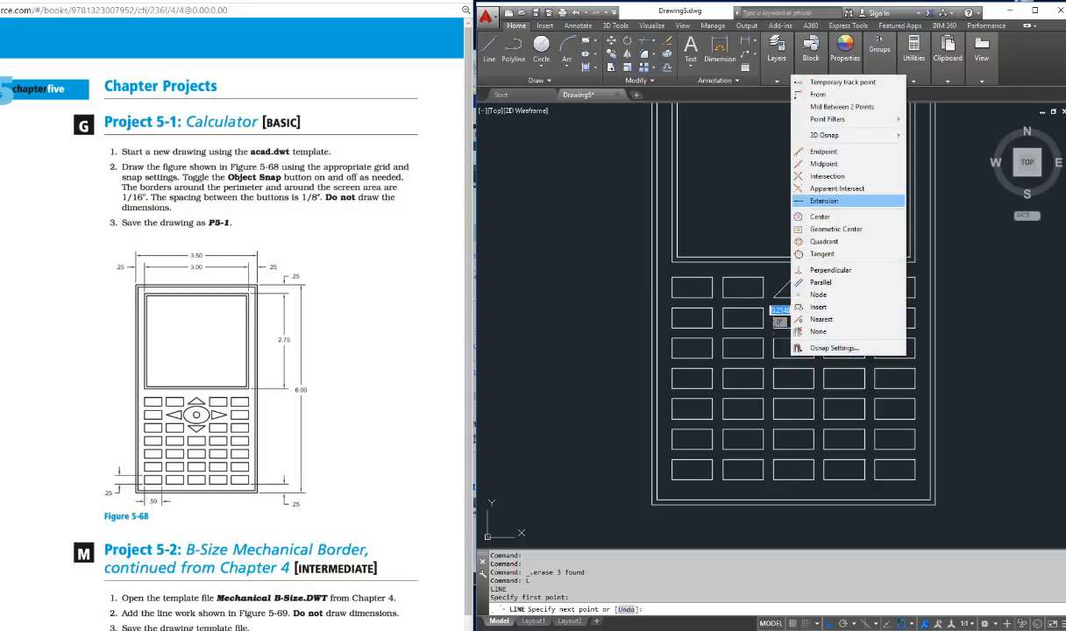
{"action": "left_click", "coordinate": [824, 164]}
{"action": "left_click", "coordinate": [793, 329]}
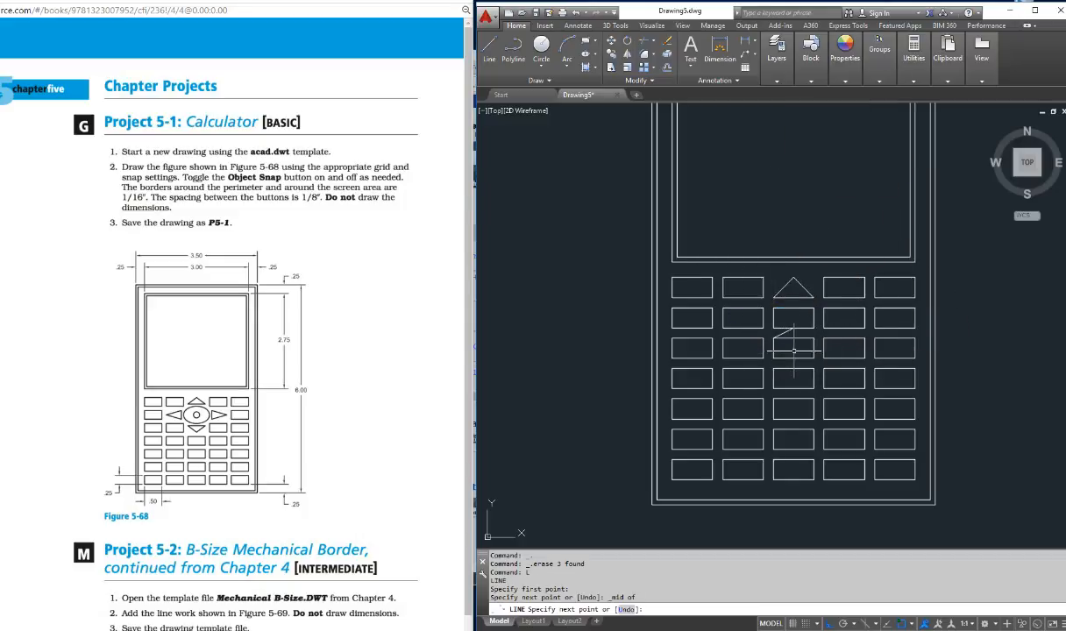
{"action": "key", "text": "Escape"}
{"action": "key", "text": "Escape"}
{"action": "key", "text": "Delete"}
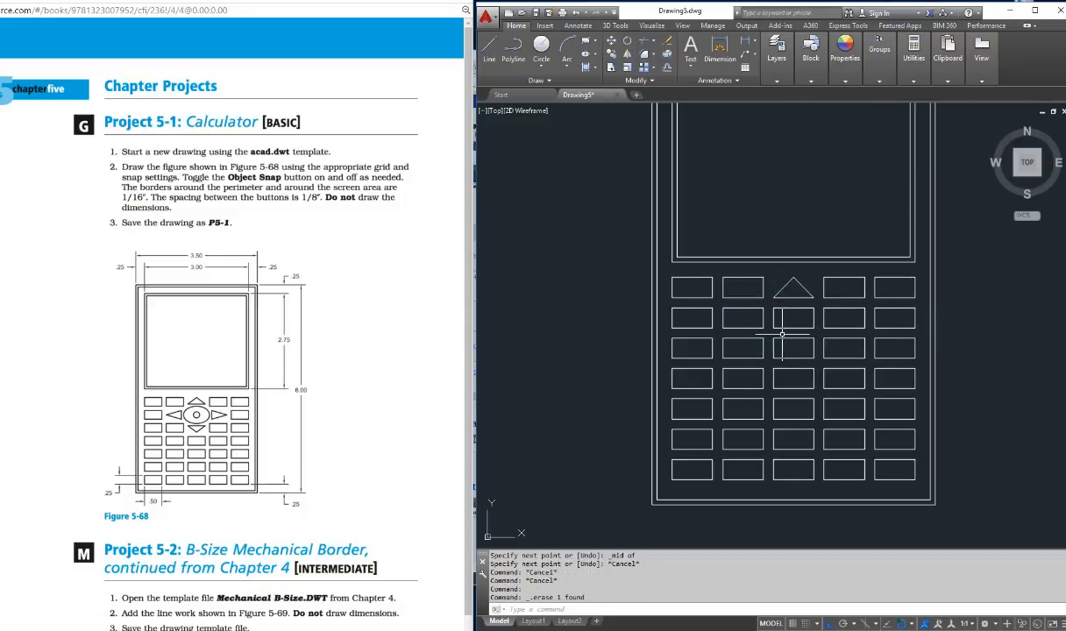
Turn the third row's middle button into a downward triangle with lines from its top corners to the bottom midpoint, erasing its side and bottom edges.
{"action": "type", "text": "L"}
{"action": "key", "text": "Return"}
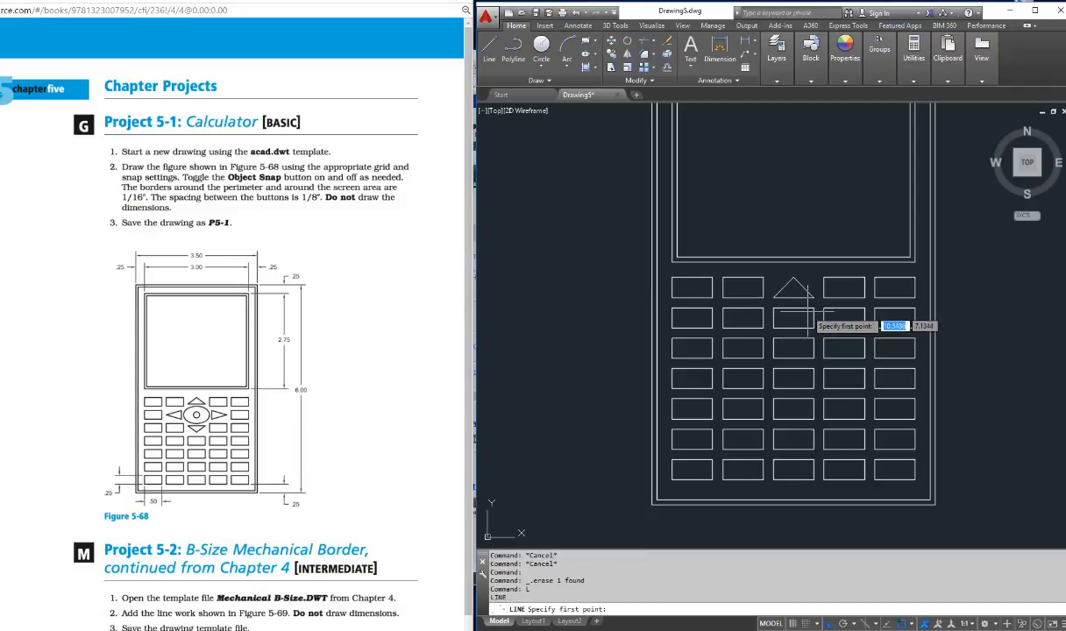
{"action": "left_click", "coordinate": [793, 338]}
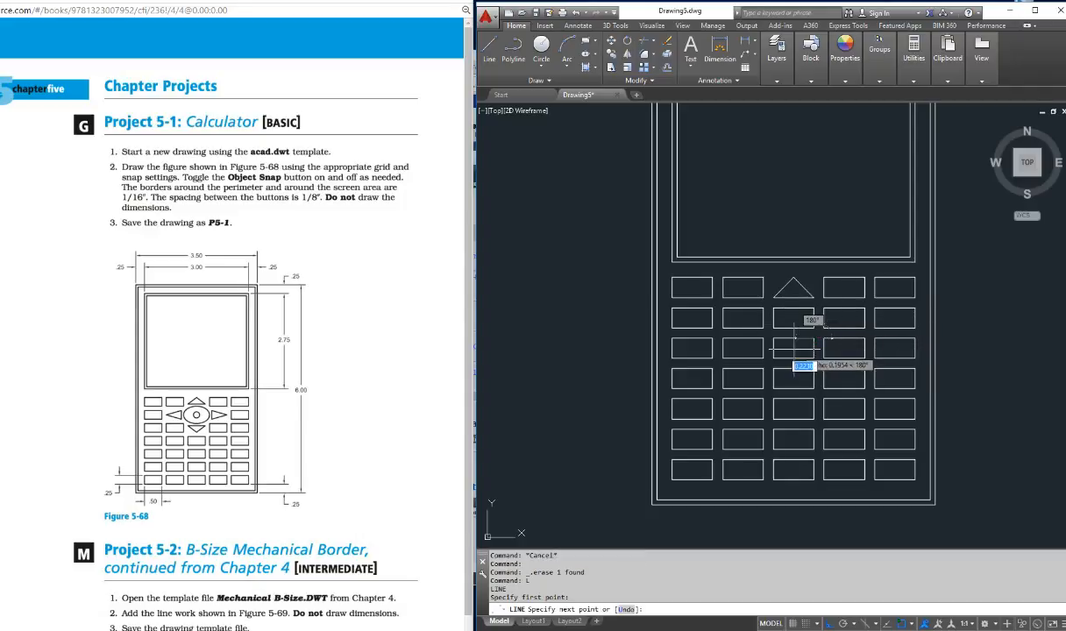
{"action": "right_click", "coordinate": [793, 353], "text": "shift"}
{"action": "left_click", "coordinate": [824, 438]}
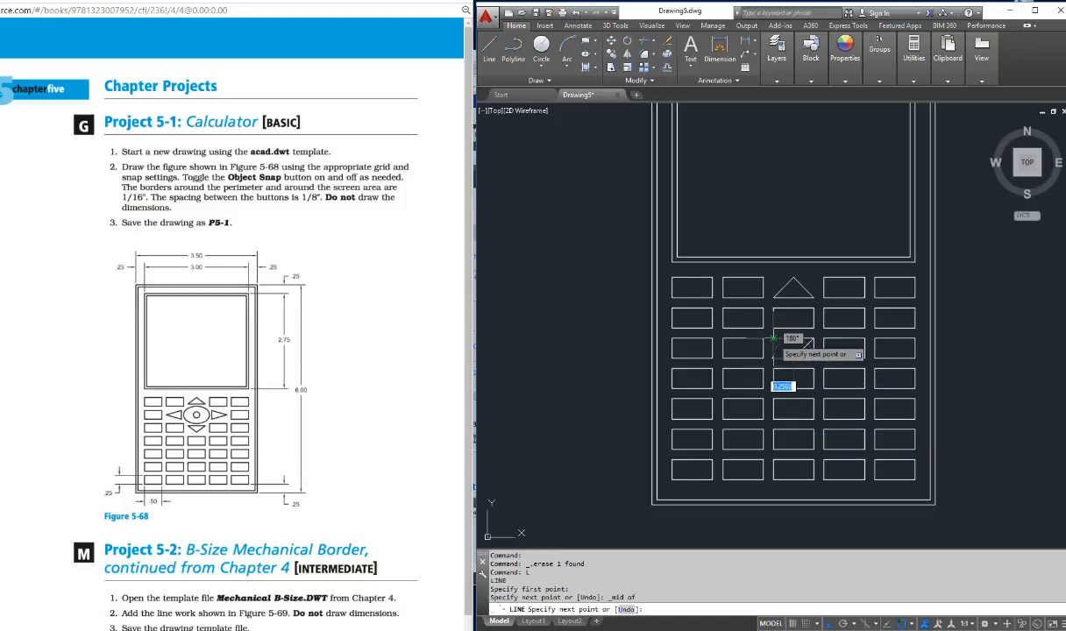
{"action": "left_click", "coordinate": [773, 338]}
{"action": "key", "text": "Escape"}
{"action": "key", "text": "Escape"}
{"action": "key", "text": "Escape"}
{"action": "left_click", "coordinate": [803, 358]}
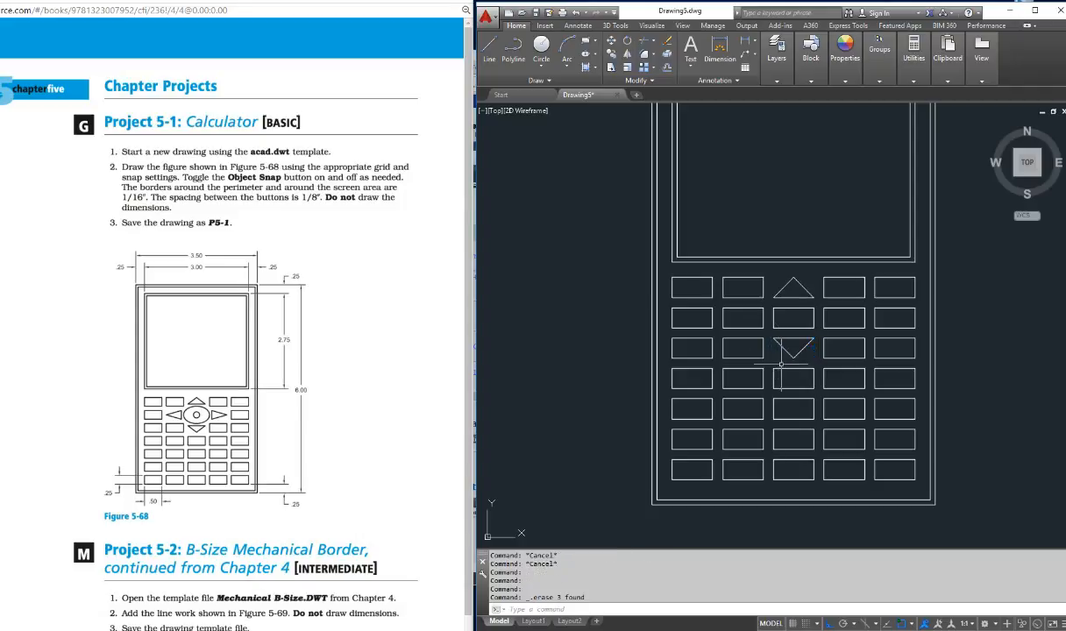
Draw two lines joining the right corners of the second row's second button to the midpoint of its left edge.
{"action": "type", "text": "l"}
{"action": "key", "text": "Return"}
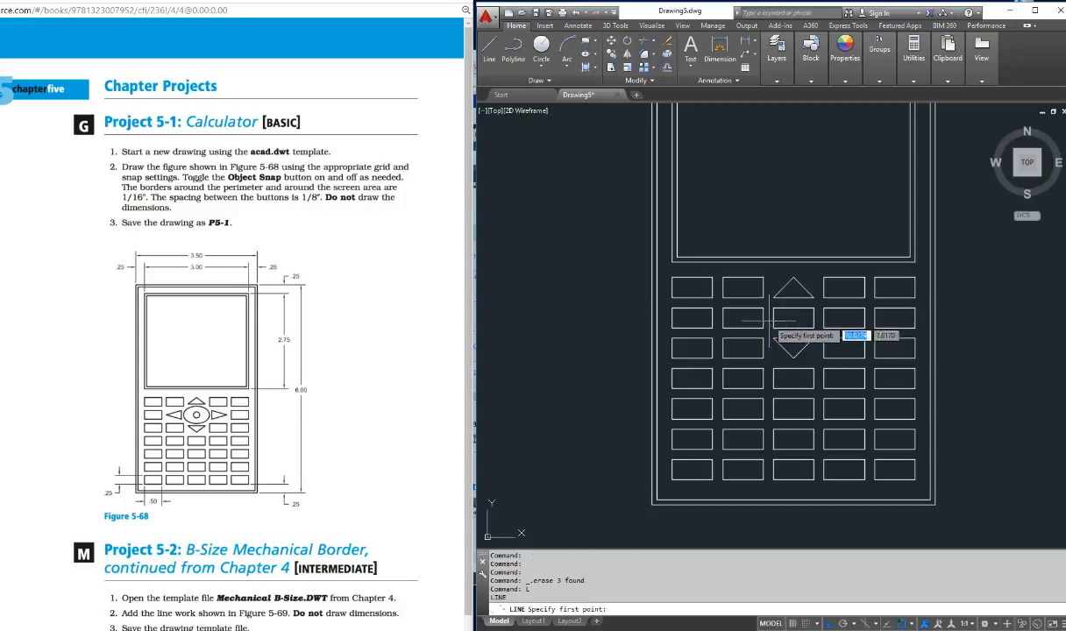
{"action": "left_click", "coordinate": [762, 308]}
{"action": "right_click", "coordinate": [726, 316], "text": "shift"}
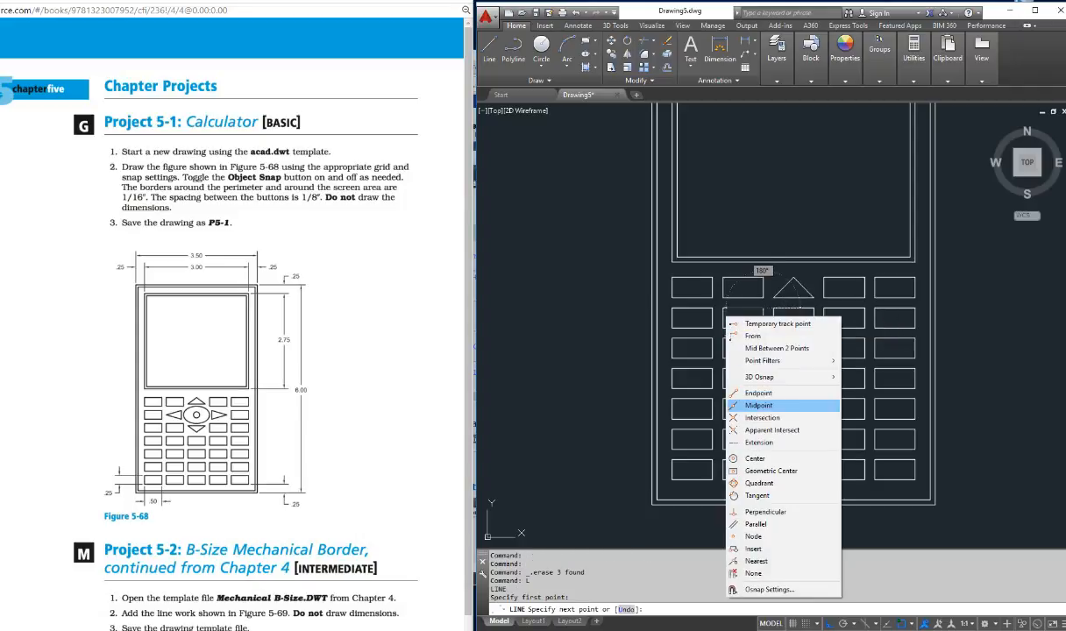
{"action": "left_click", "coordinate": [758, 405]}
{"action": "left_click", "coordinate": [724, 318]}
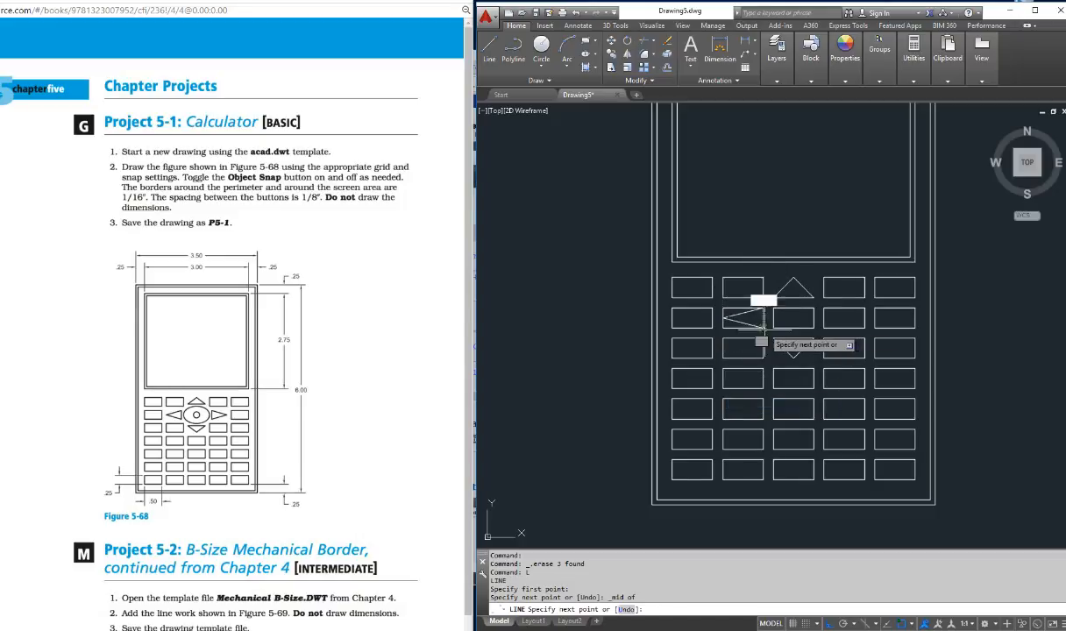
{"action": "left_click", "coordinate": [763, 329]}
{"action": "key", "text": "Return"}
Draw two lines joining the left corners of the second row's fourth button to the midpoint of its right edge.
{"action": "key", "text": "Return"}
{"action": "left_click", "coordinate": [824, 308]}
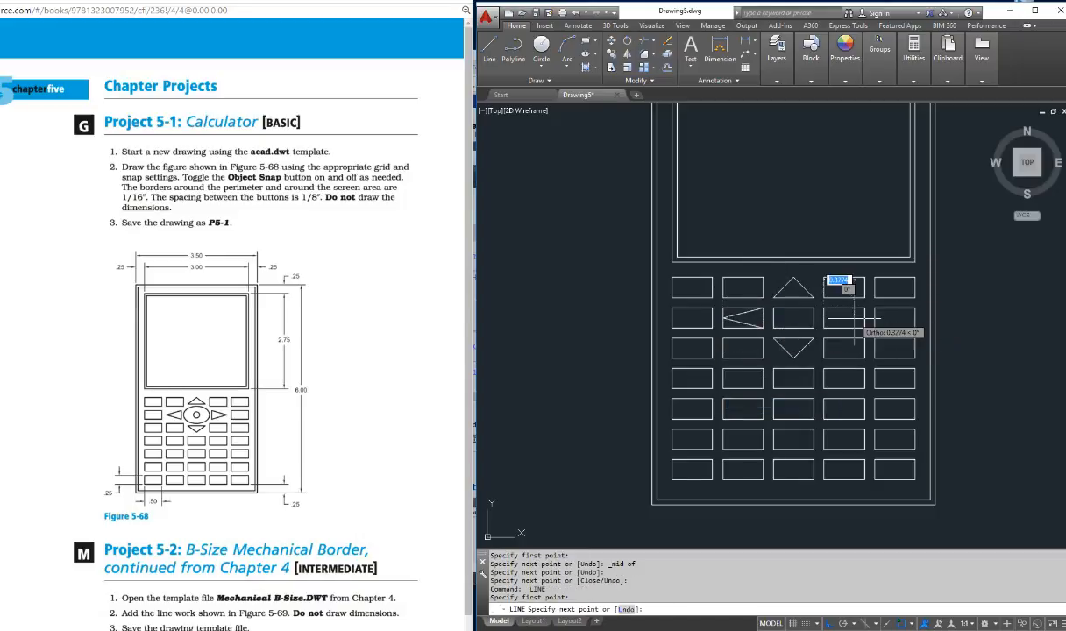
{"action": "right_click", "coordinate": [858, 318], "text": "shift"}
{"action": "left_click", "coordinate": [892, 408]}
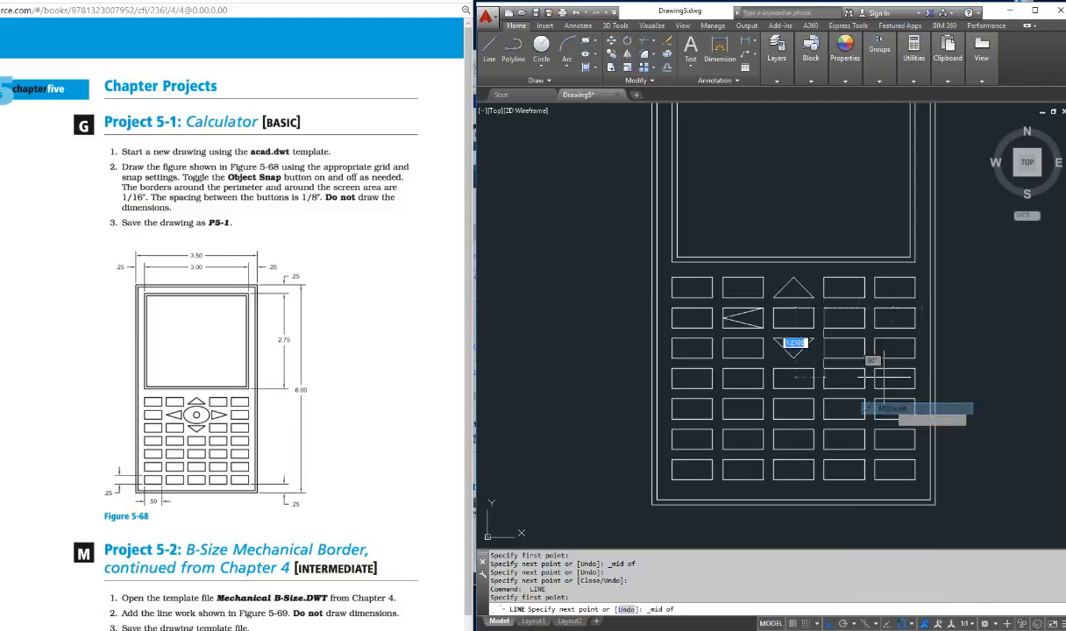
{"action": "left_click", "coordinate": [864, 318]}
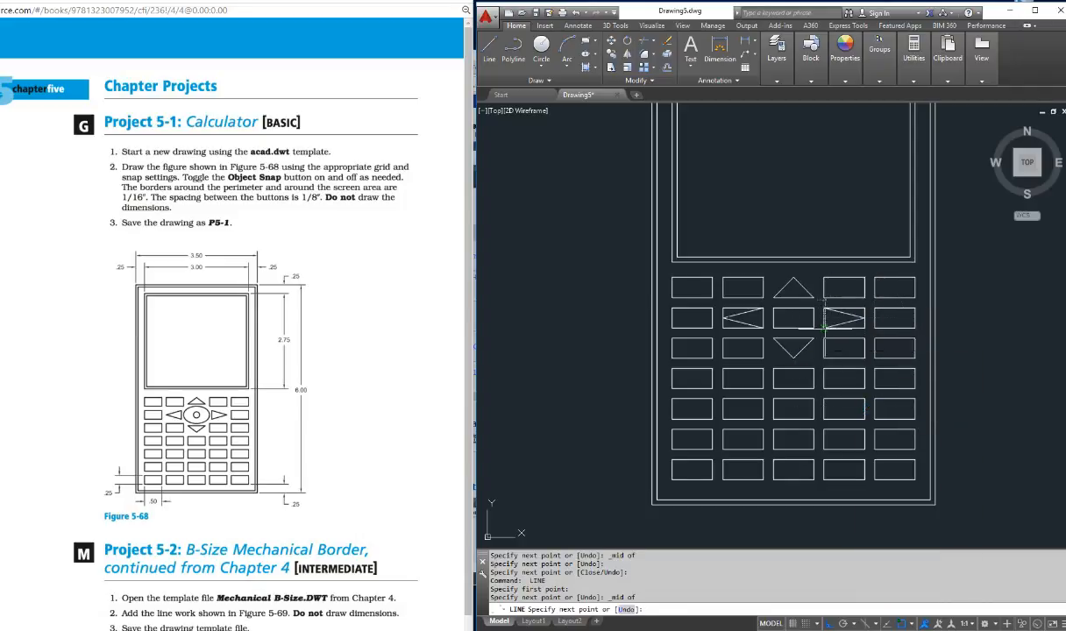
{"action": "left_click", "coordinate": [824, 328]}
{"action": "key", "text": "Escape"}
{"action": "key", "text": "Escape"}
Erase the top, bottom and outer vertical edges of the second row's second and fourth buttons, leaving two sideways triangles.
{"action": "left_click", "coordinate": [851, 328]}
{"action": "left_click", "coordinate": [849, 332]}
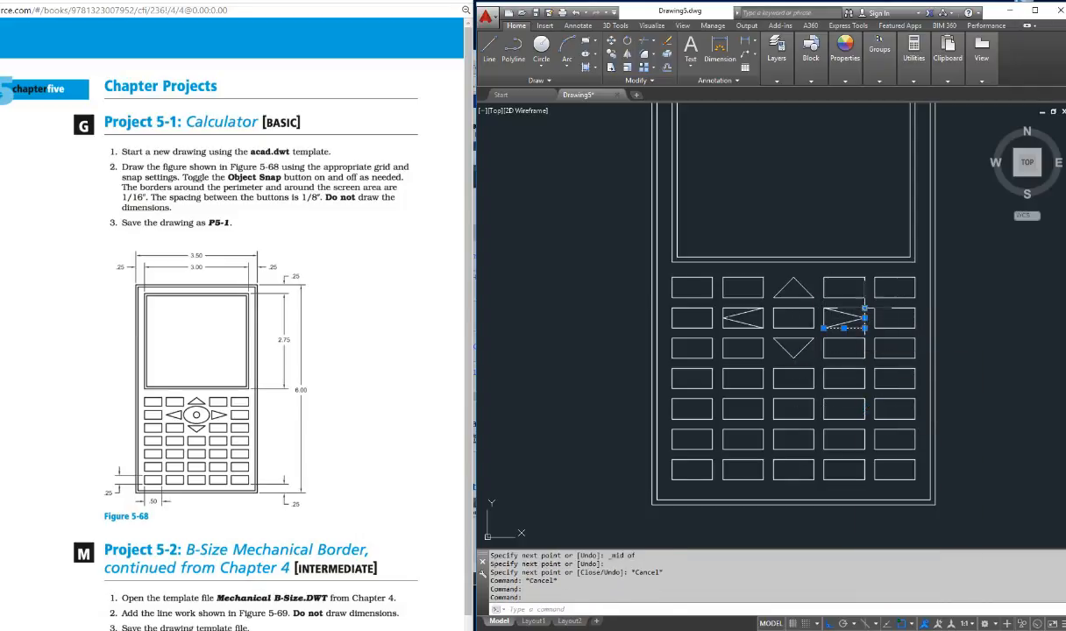
{"action": "left_click", "coordinate": [796, 269]}
{"action": "left_click", "coordinate": [733, 309]}
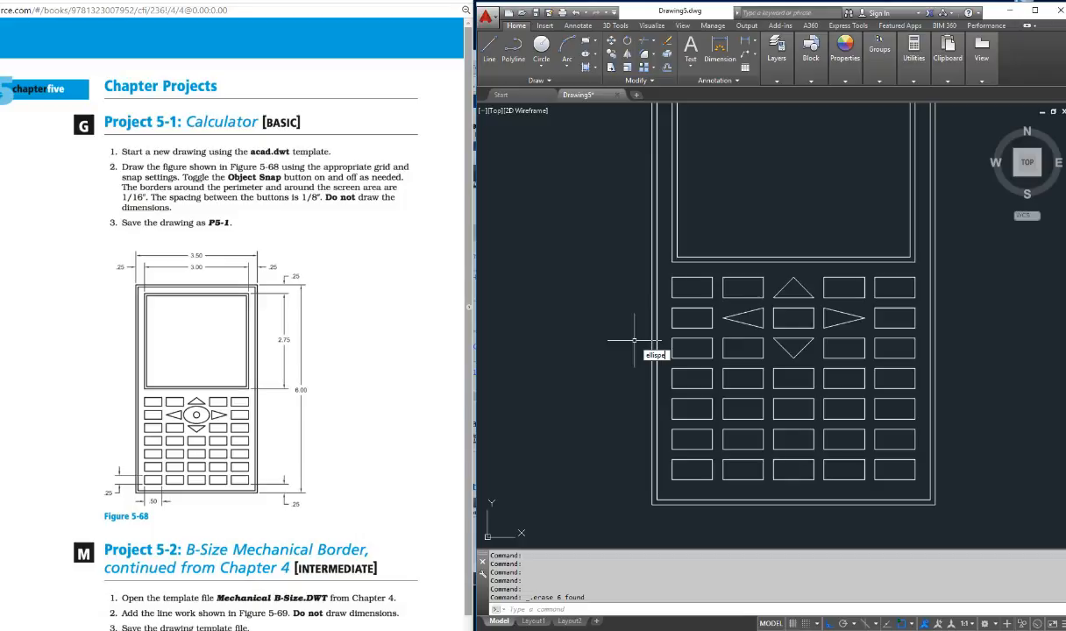
{"action": "key", "text": "Escape"}
{"action": "key", "text": "Escape"}
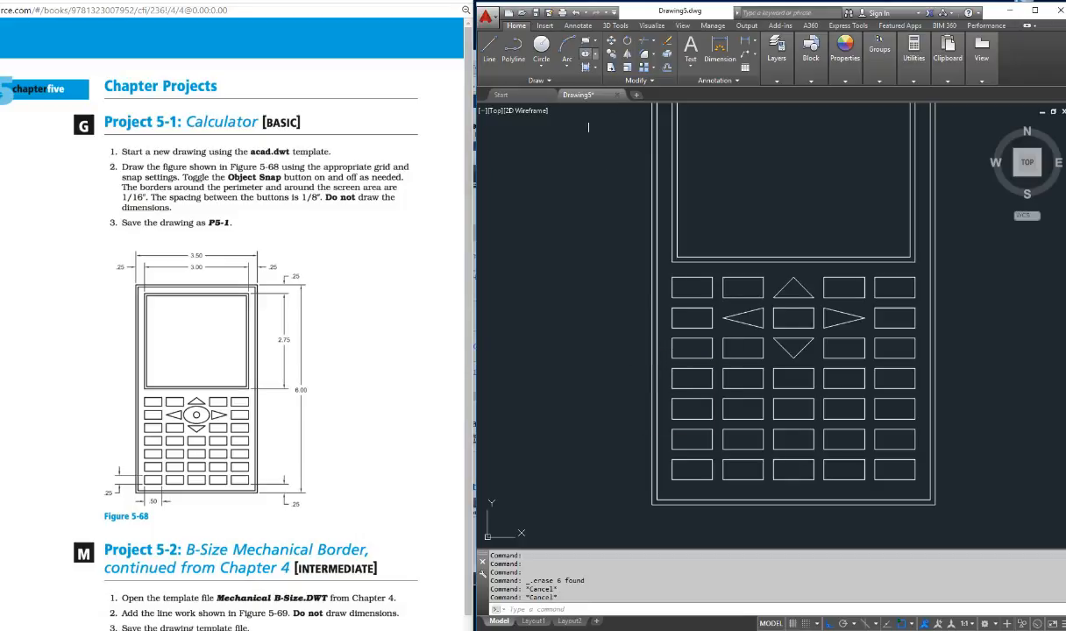
{"action": "left_click", "coordinate": [585, 54]}
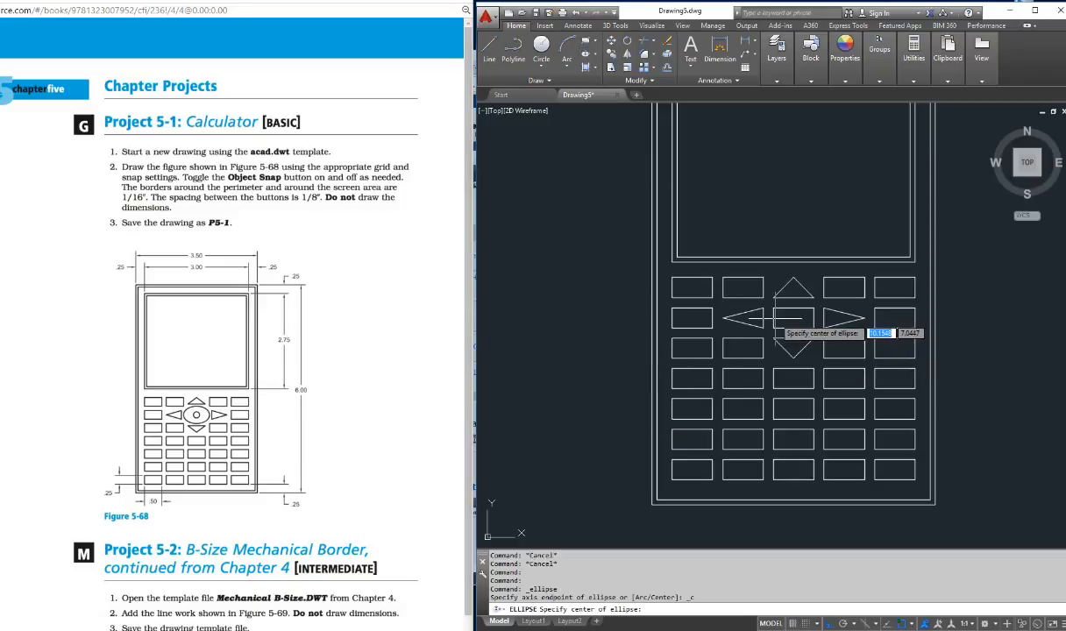
{"action": "right_click", "coordinate": [725, 295], "text": "shift"}
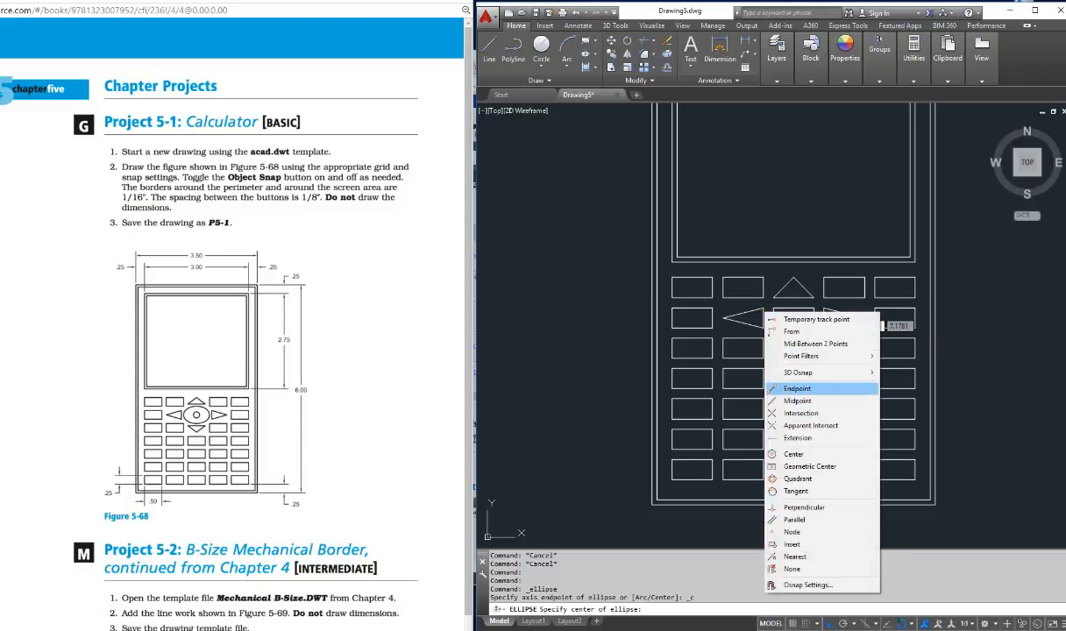
{"action": "left_click", "coordinate": [763, 392]}
{"action": "left_click", "coordinate": [773, 318]}
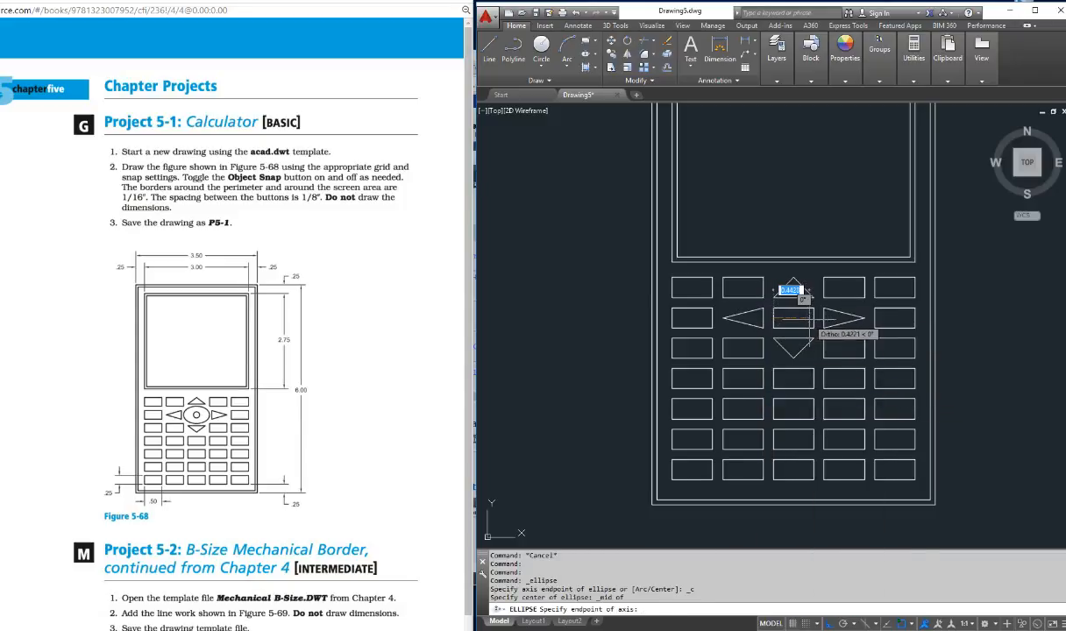
{"action": "right_click", "coordinate": [810, 321], "text": "shift"}
{"action": "left_click", "coordinate": [837, 409]}
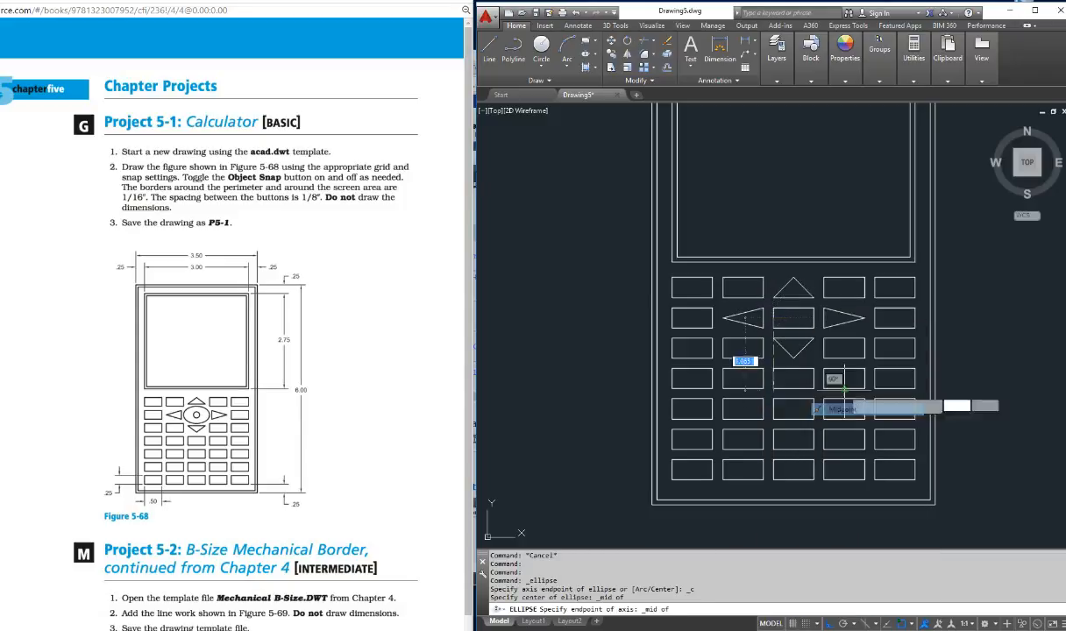
{"action": "left_click", "coordinate": [814, 318]}
{"action": "key", "text": "F8"}
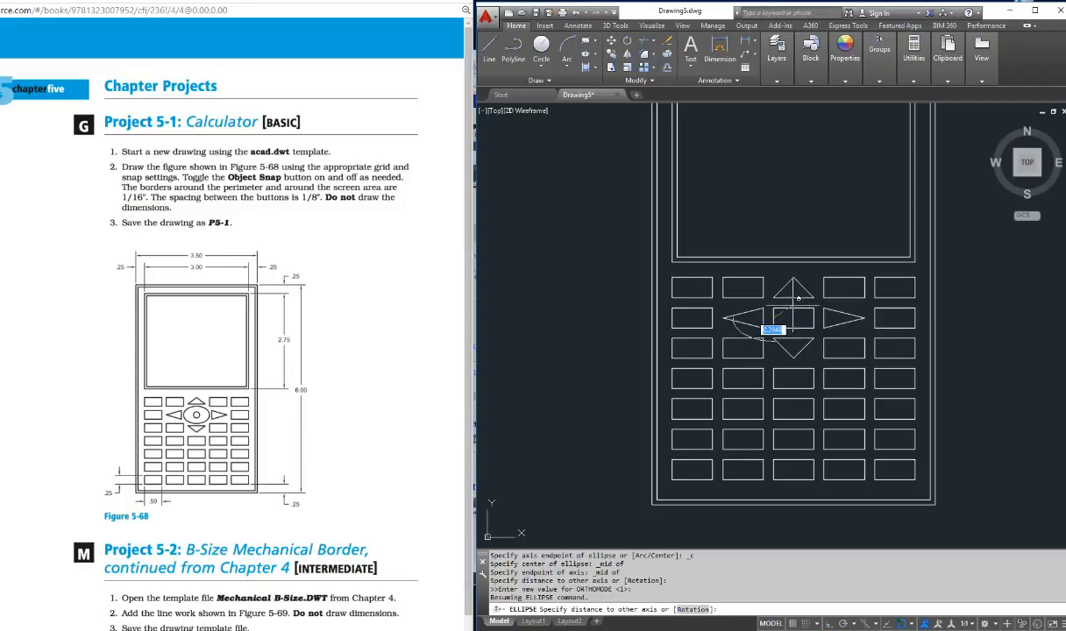
{"action": "key", "text": "Escape"}
{"action": "key", "text": "Escape"}
{"action": "key", "text": "Escape"}
{"action": "key", "text": "Escape"}
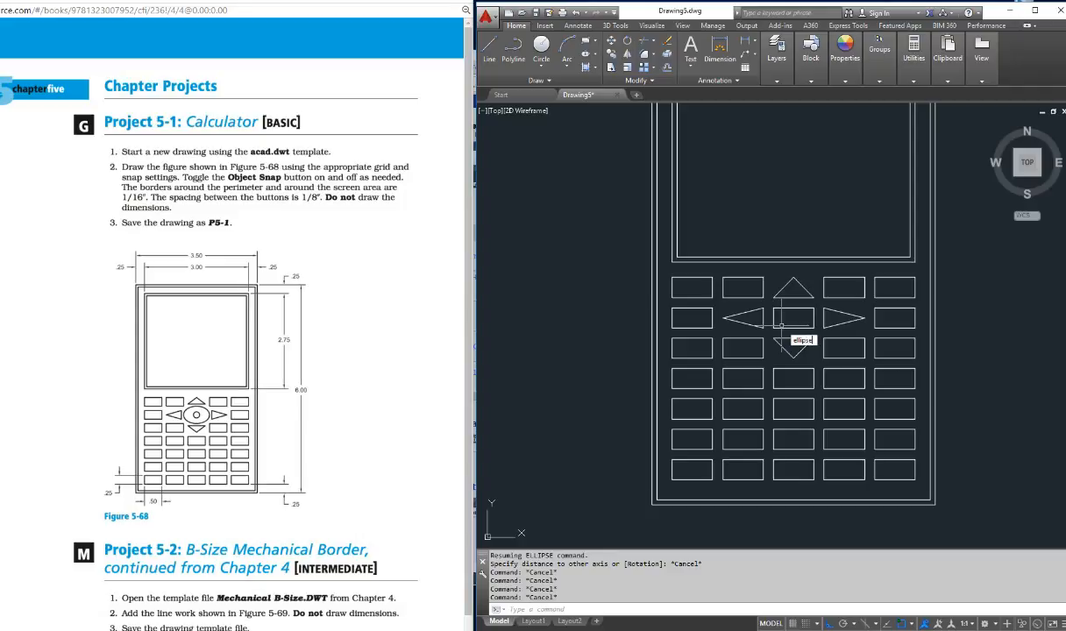
Draw an ellipse inside the second row's middle button, using its left and right edge midpoints as axis ends and its top edge midpoint for height.
{"action": "key", "text": "Return"}
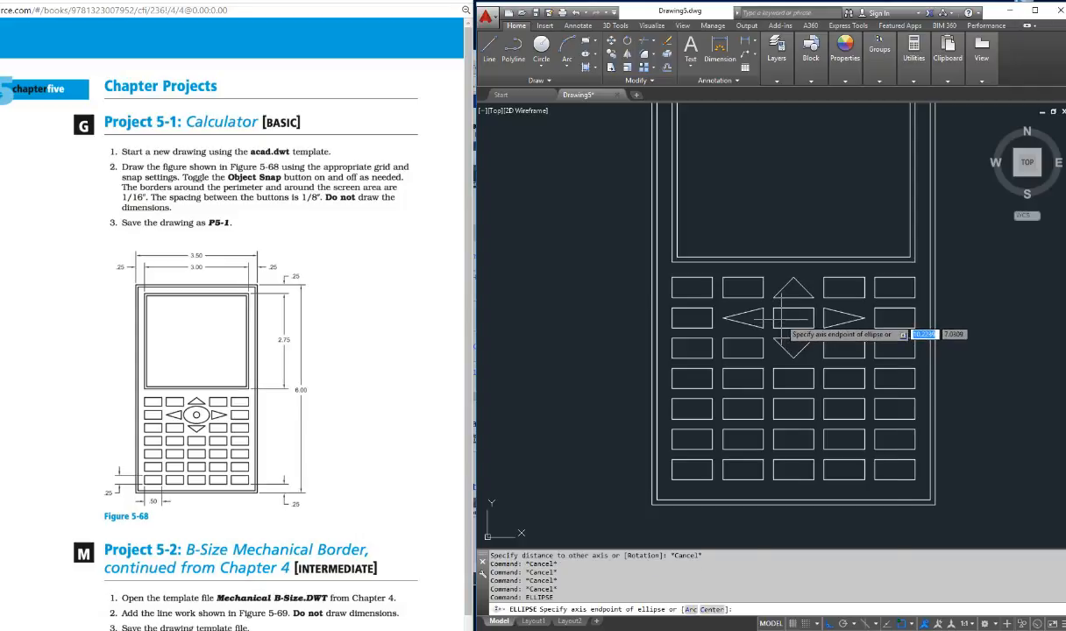
{"action": "right_click", "coordinate": [742, 306], "text": "shift"}
{"action": "left_click", "coordinate": [772, 389]}
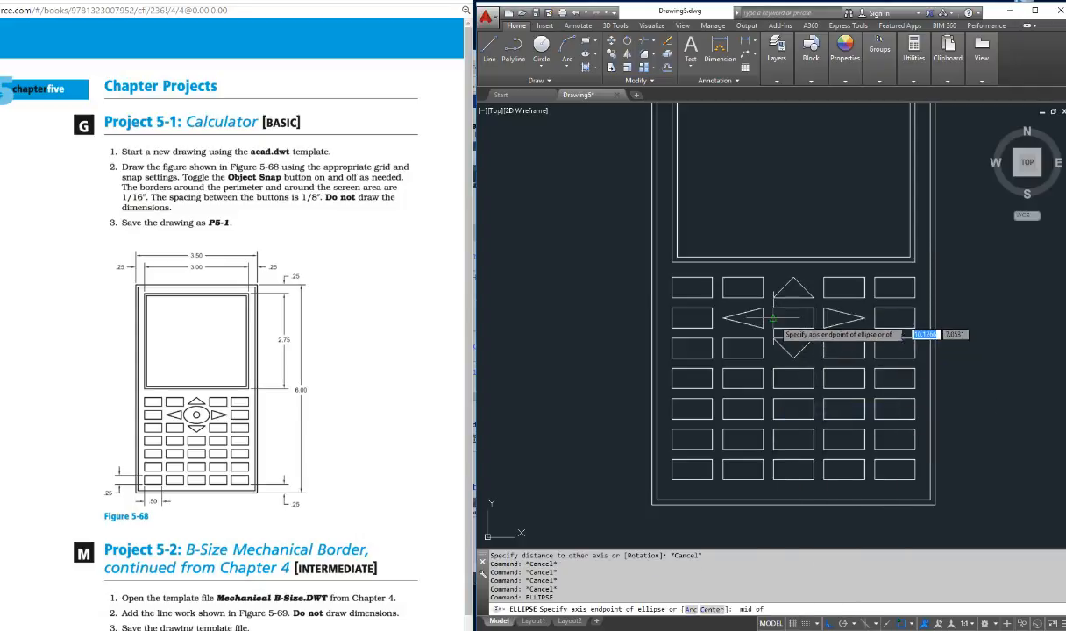
{"action": "left_click", "coordinate": [772, 317]}
{"action": "right_click", "coordinate": [804, 324], "text": "shift"}
{"action": "left_click", "coordinate": [834, 412]}
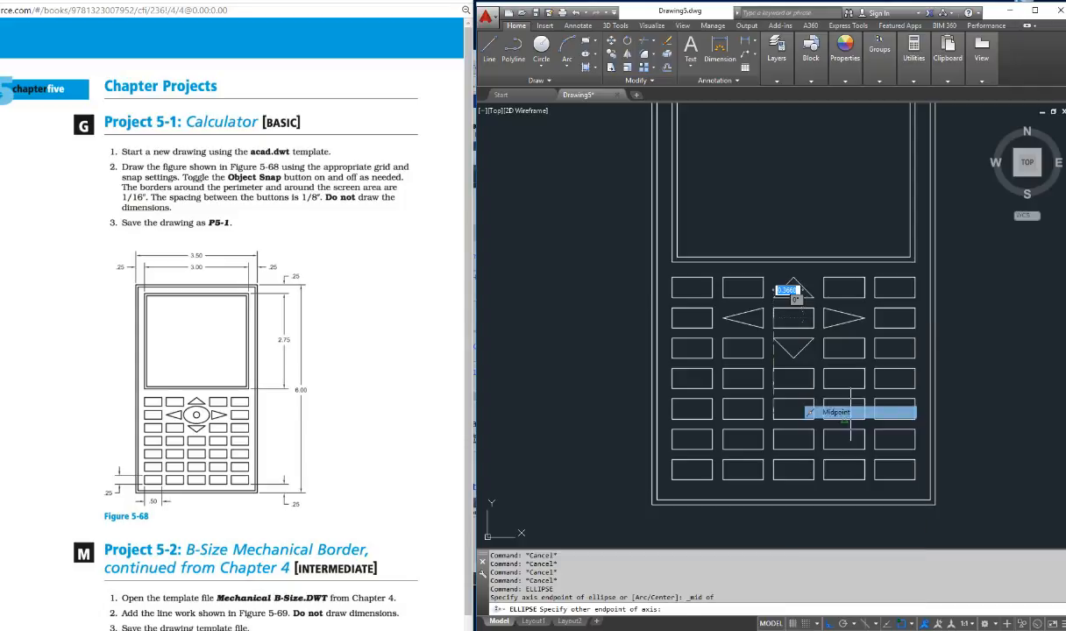
{"action": "left_click", "coordinate": [813, 317]}
{"action": "right_click", "coordinate": [759, 293], "text": "shift"}
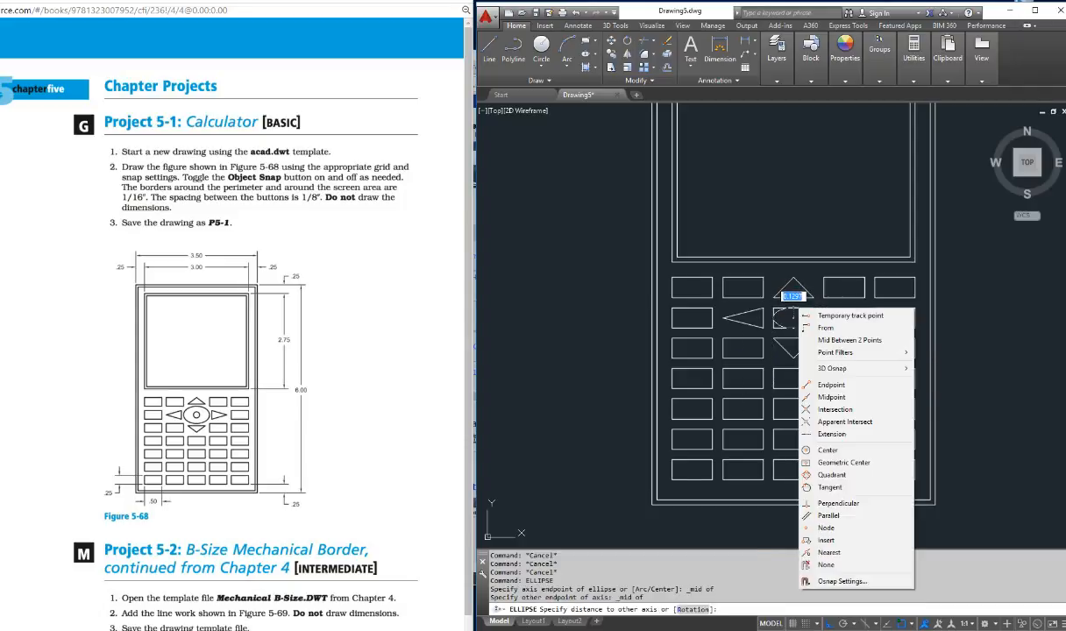
{"action": "left_click", "coordinate": [788, 384]}
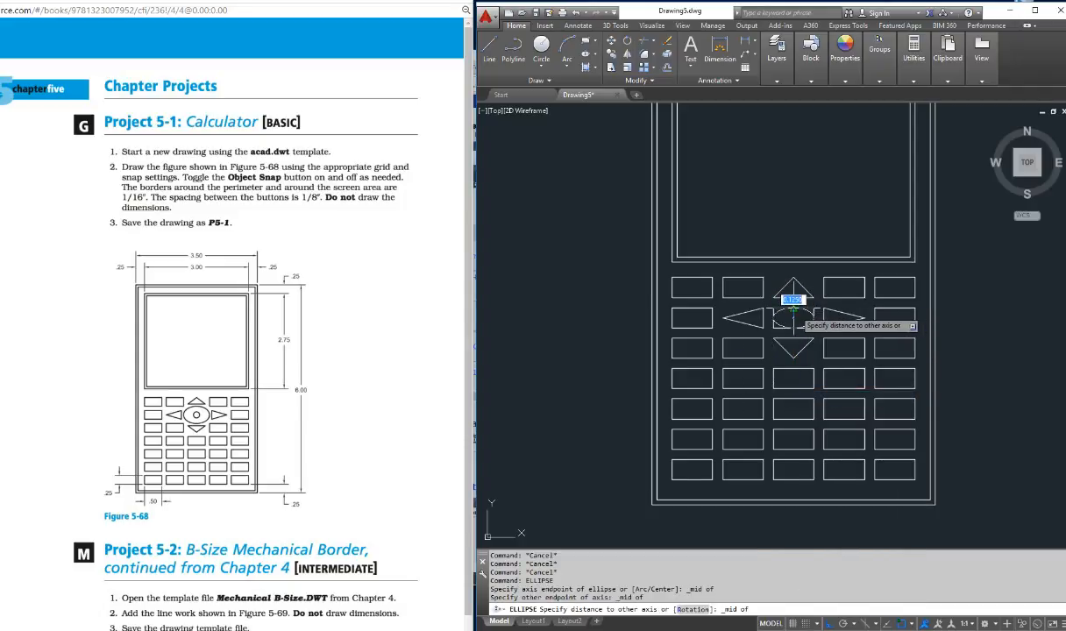
{"action": "left_click", "coordinate": [792, 309]}
{"action": "key", "text": "Escape"}
{"action": "key", "text": "Escape"}
Erase the four rectangle edges surrounding the central ellipse.
{"action": "scroll", "coordinate": [771, 315], "scroll_direction": "up", "scroll_amount": 6}
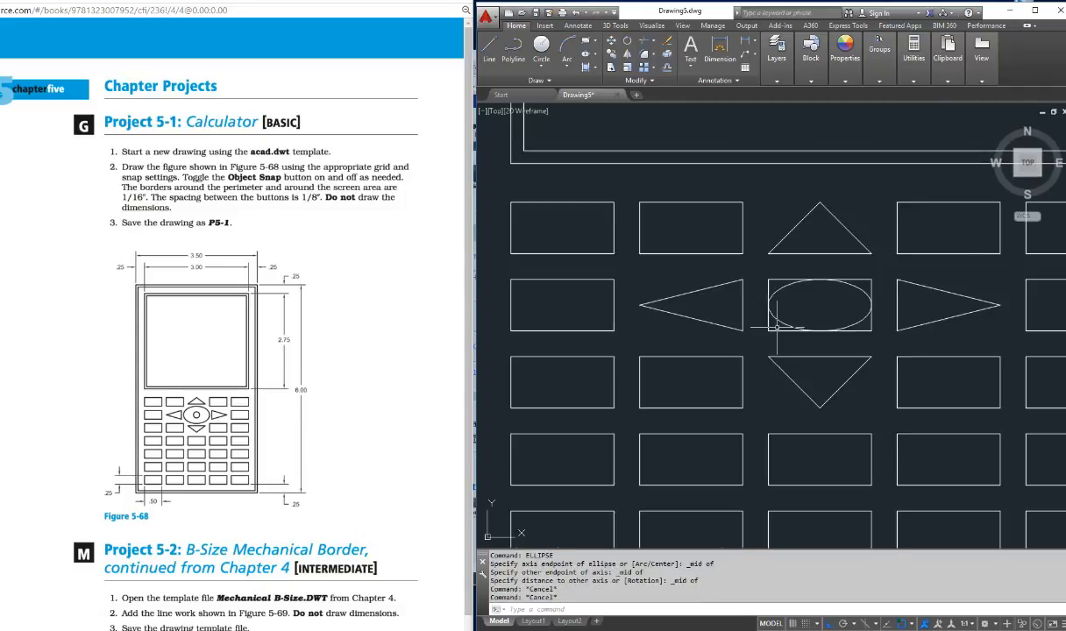
{"action": "left_click", "coordinate": [763, 335]}
{"action": "left_click", "coordinate": [939, 248]}
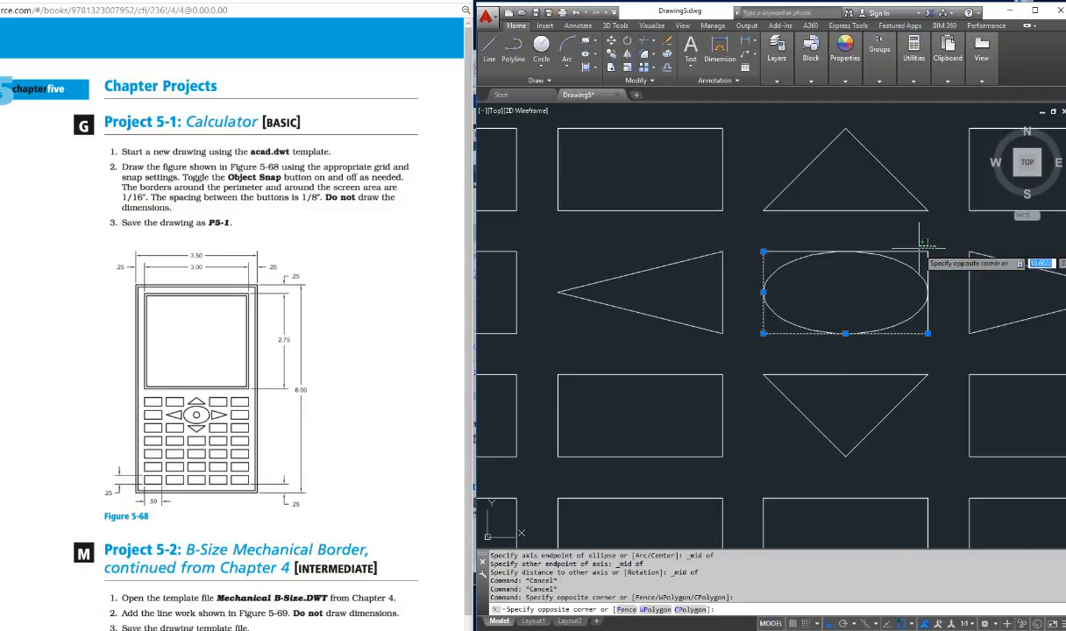
{"action": "left_click", "coordinate": [914, 259]}
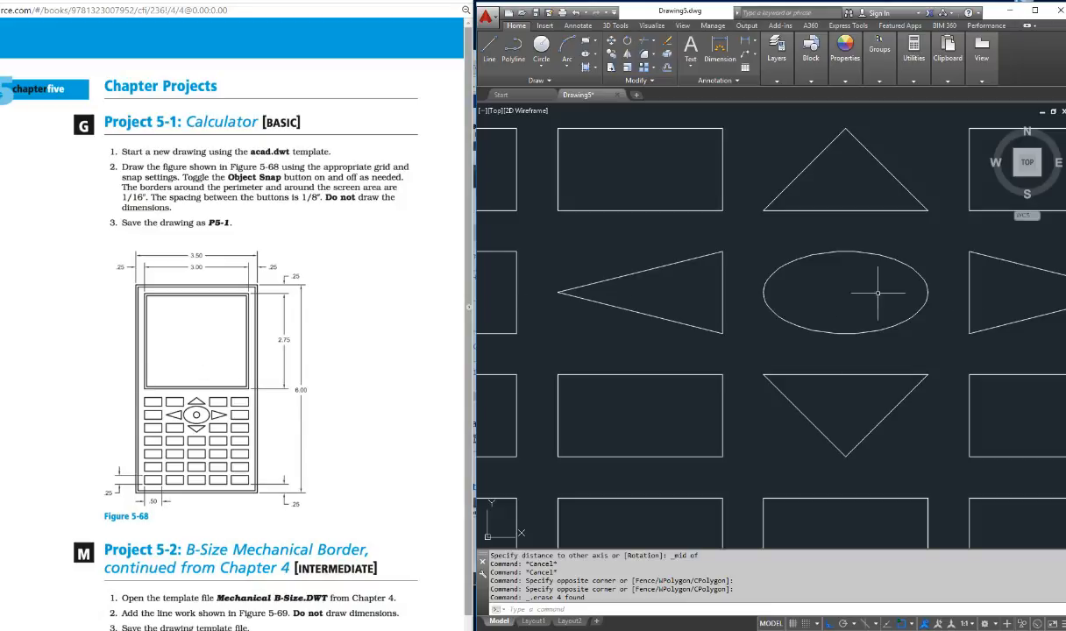
Draw a circle with a radius of about 0.05 at the center of the ellipse.
{"action": "left_click", "coordinate": [541, 48]}
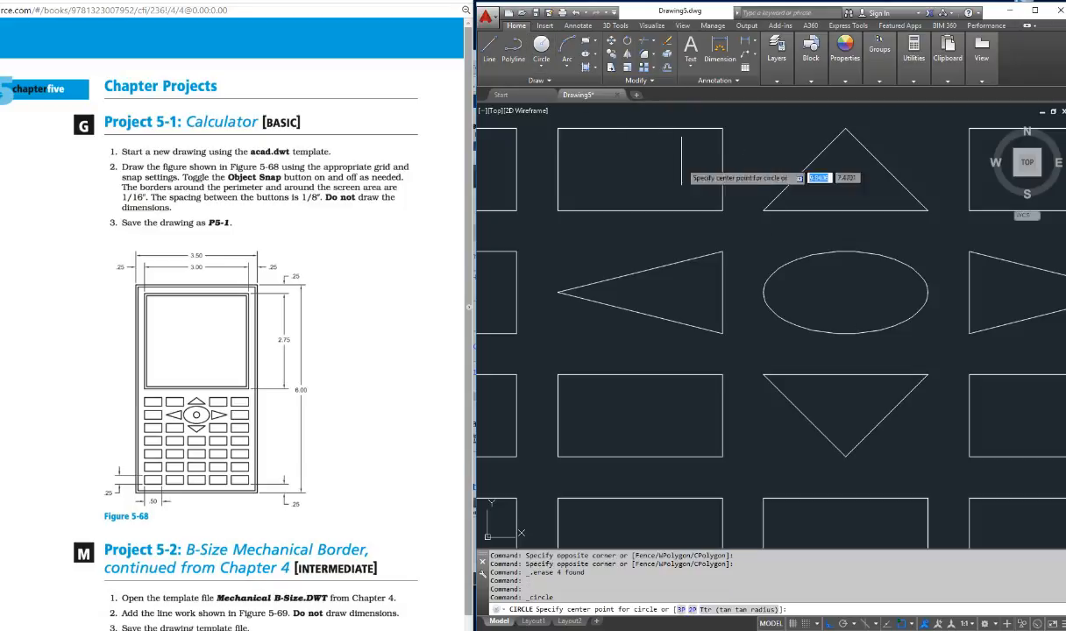
{"action": "right_click", "coordinate": [866, 250], "text": "shift"}
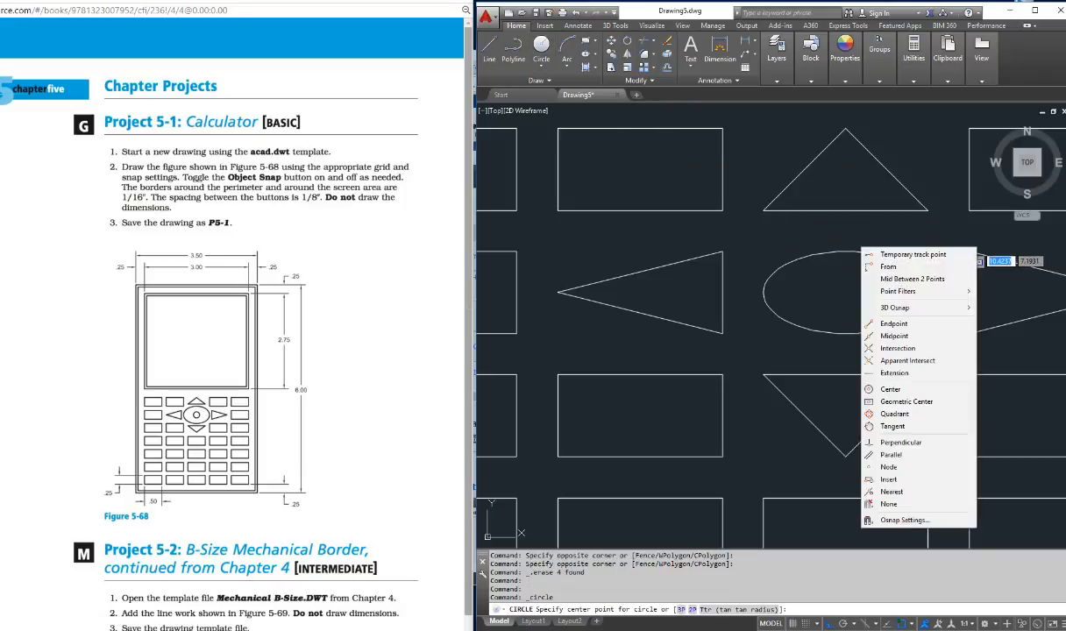
{"action": "left_click", "coordinate": [864, 370]}
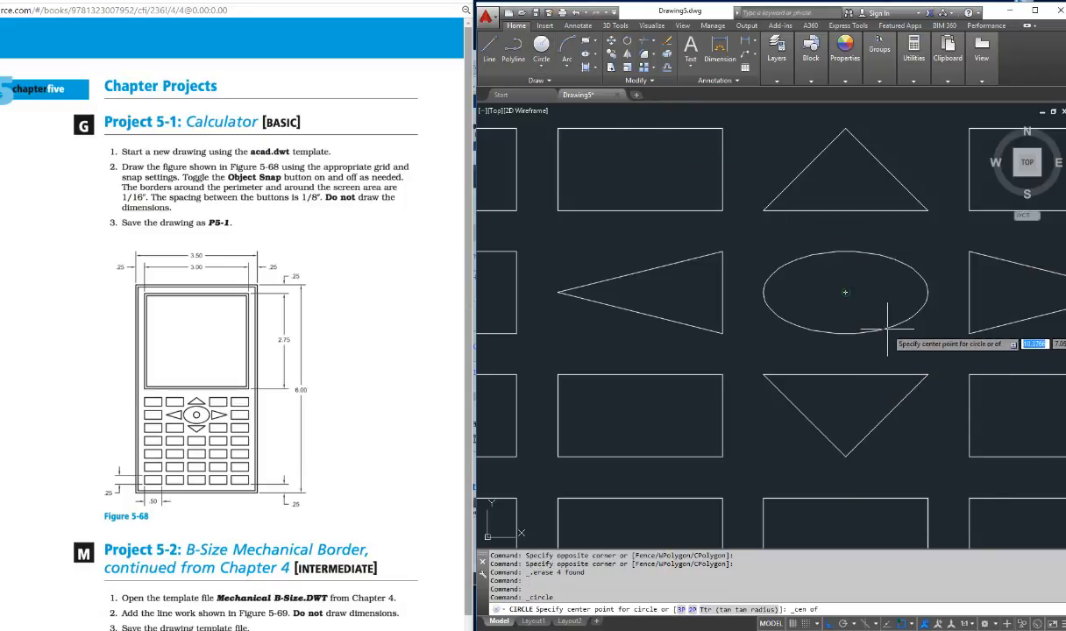
{"action": "left_click", "coordinate": [845, 291]}
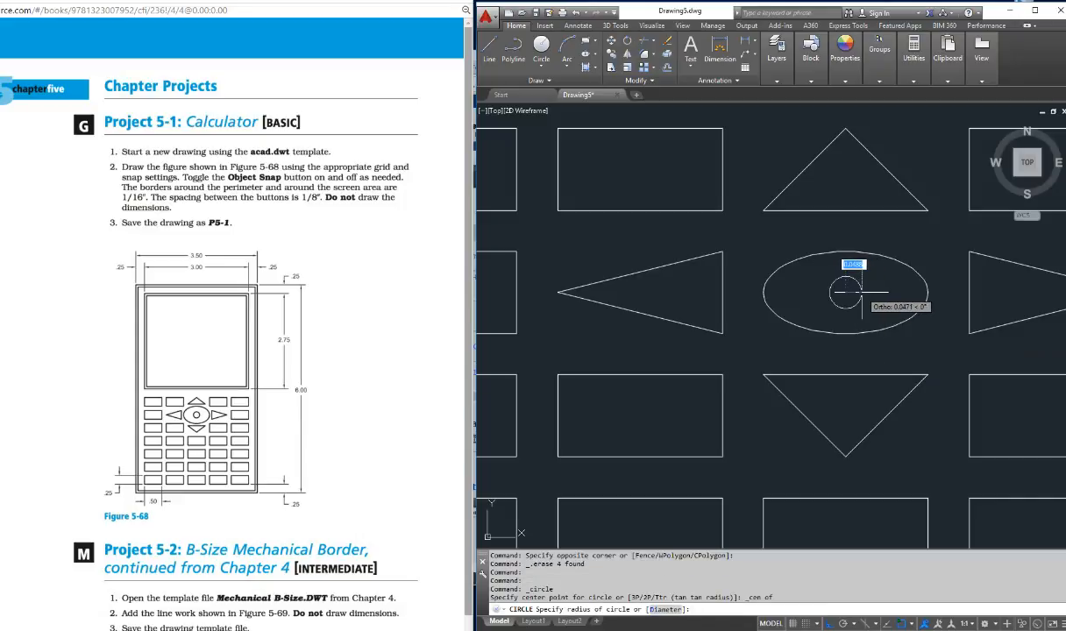
{"action": "left_click", "coordinate": [862, 292]}
{"action": "key", "text": "Escape"}
{"action": "key", "text": "Escape"}
{"action": "key", "text": "Escape"}
{"action": "key", "text": "Escape"}
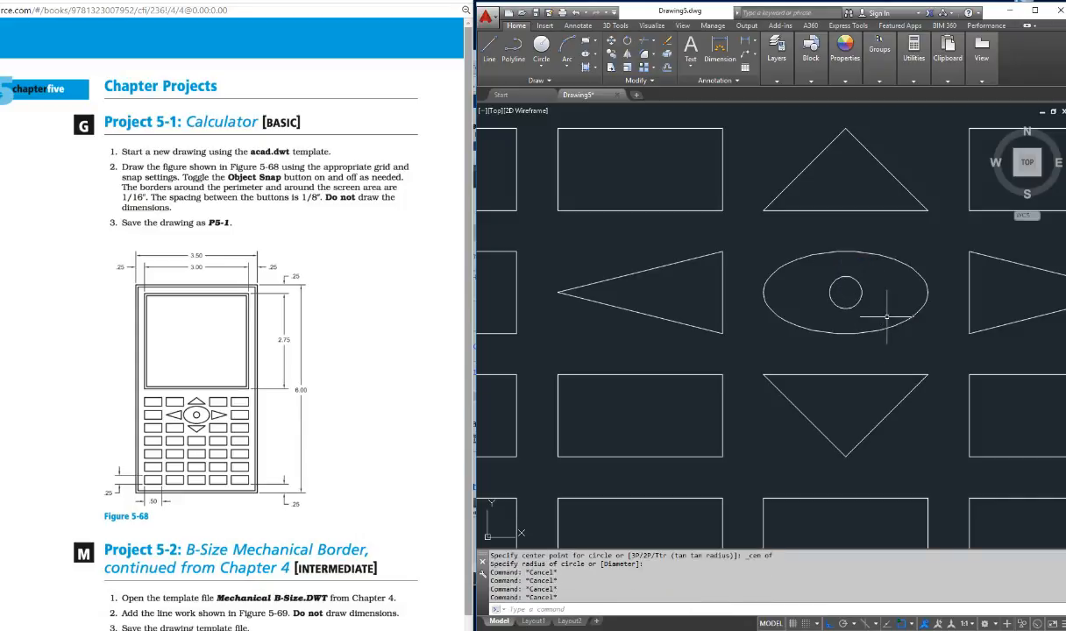
Zoom to the drawing's extents to check the whole calculator figure.
{"action": "scroll", "coordinate": [887, 317], "scroll_direction": "down", "scroll_amount": 6}
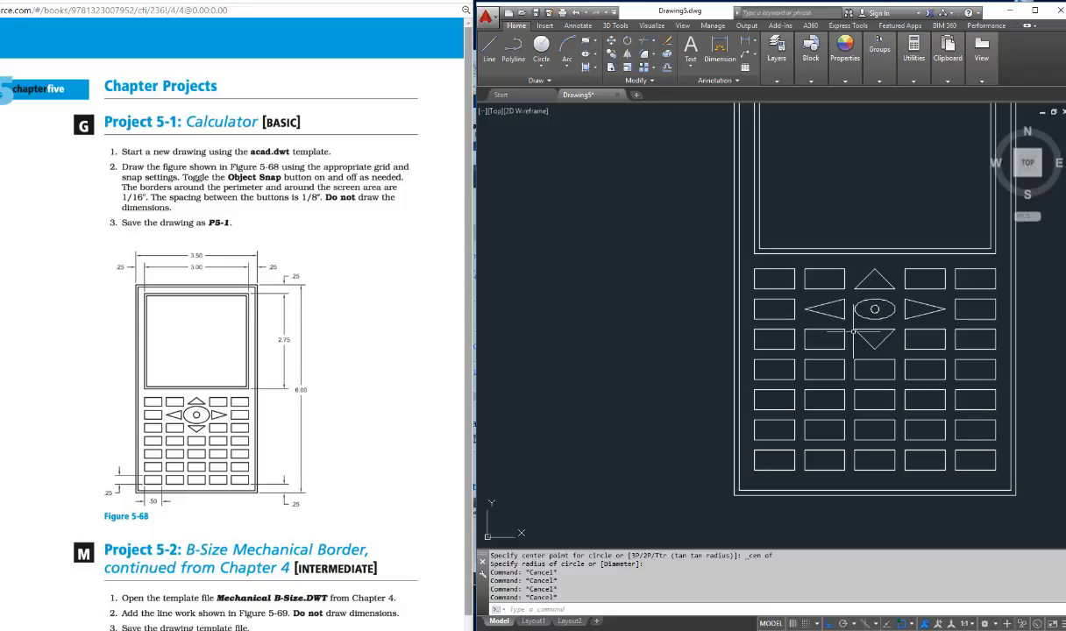
{"action": "scroll", "coordinate": [854, 331], "scroll_direction": "down", "scroll_amount": 3}
{"action": "key", "text": "Escape"}
{"action": "key", "text": "Escape"}
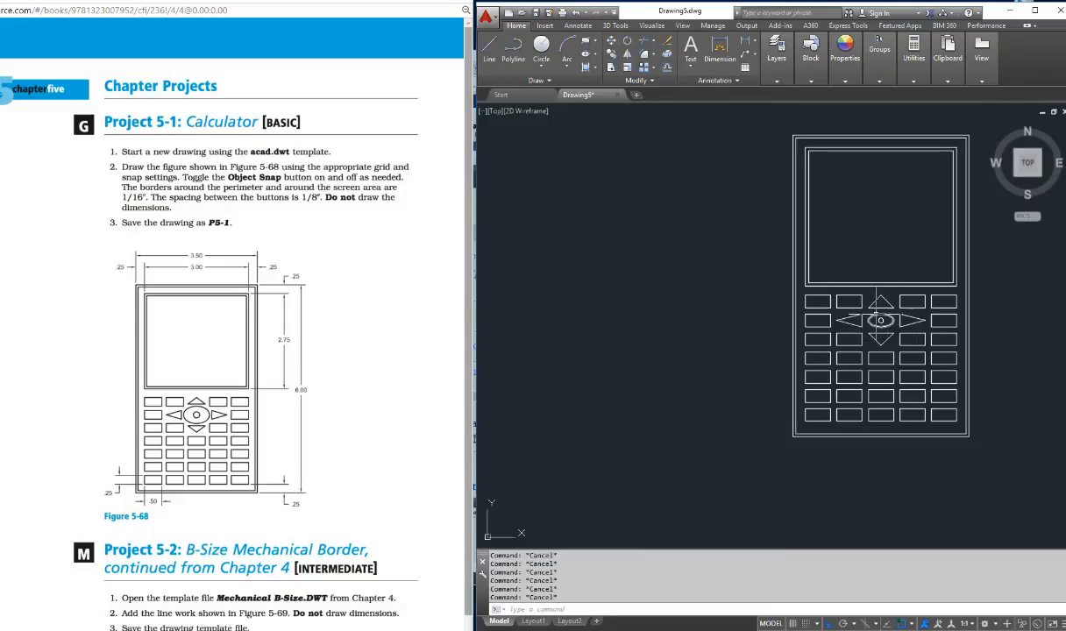
{"action": "type", "text": "z"}
{"action": "key", "text": "Return"}
{"action": "type", "text": "e"}
{"action": "key", "text": "Return"}
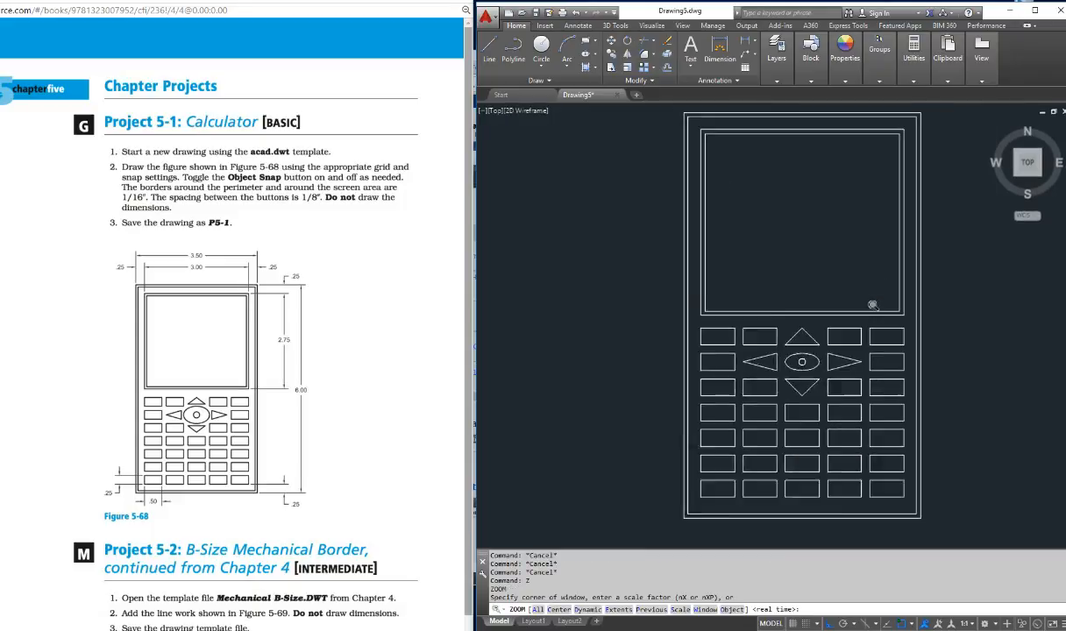
{"action": "key", "text": "Escape"}
{"action": "key", "text": "Escape"}
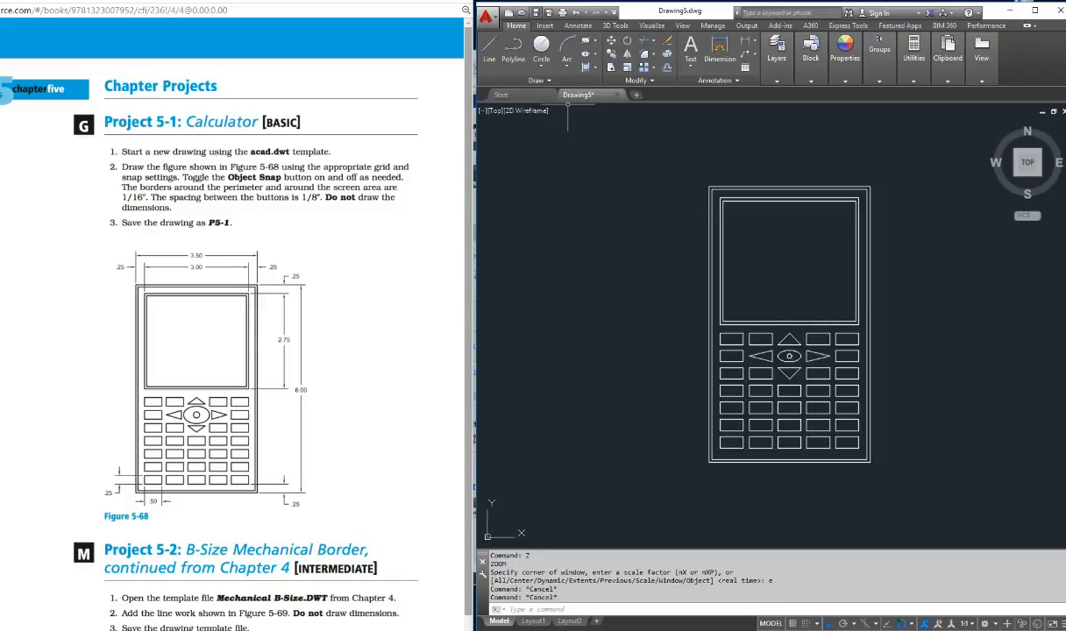
Save the drawing in Documents as "Lab1-1 part 2 Project 5-1", adapting the existing Exercise 5-12 to 5-14 file name.
{"action": "key", "text": "ctrl+s"}
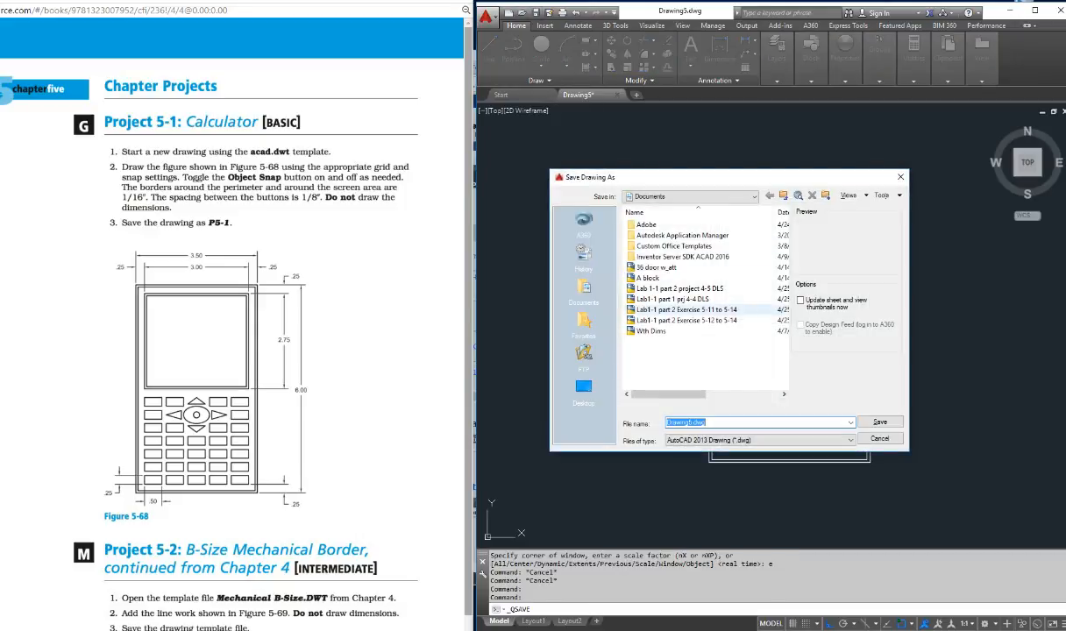
{"action": "left_click", "coordinate": [686, 320]}
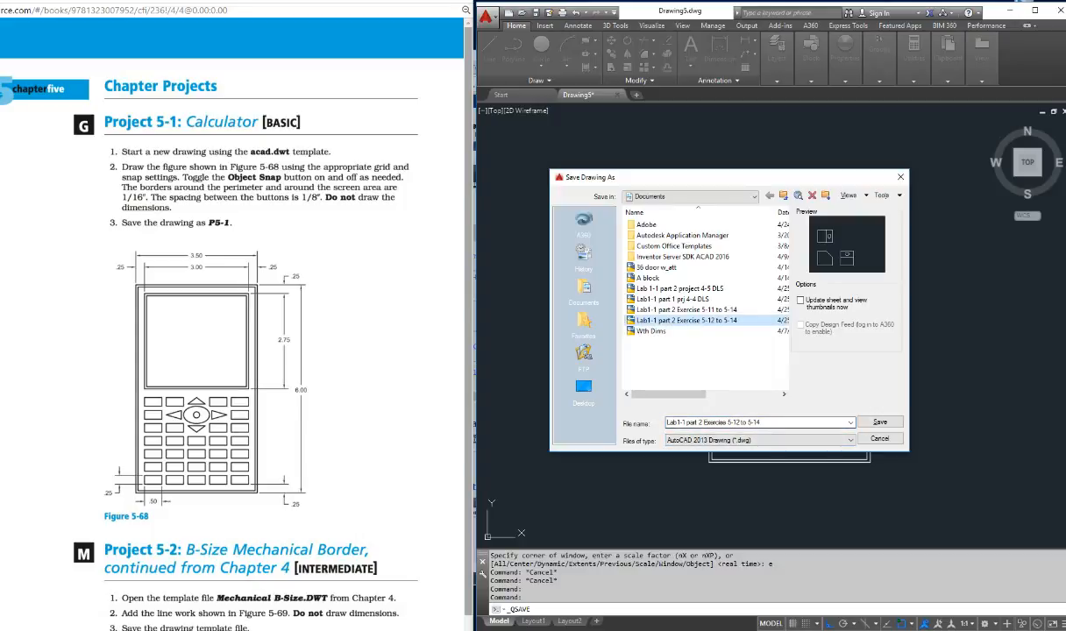
{"action": "key", "text": "Tab"}
{"action": "left_click", "coordinate": [760, 422]}
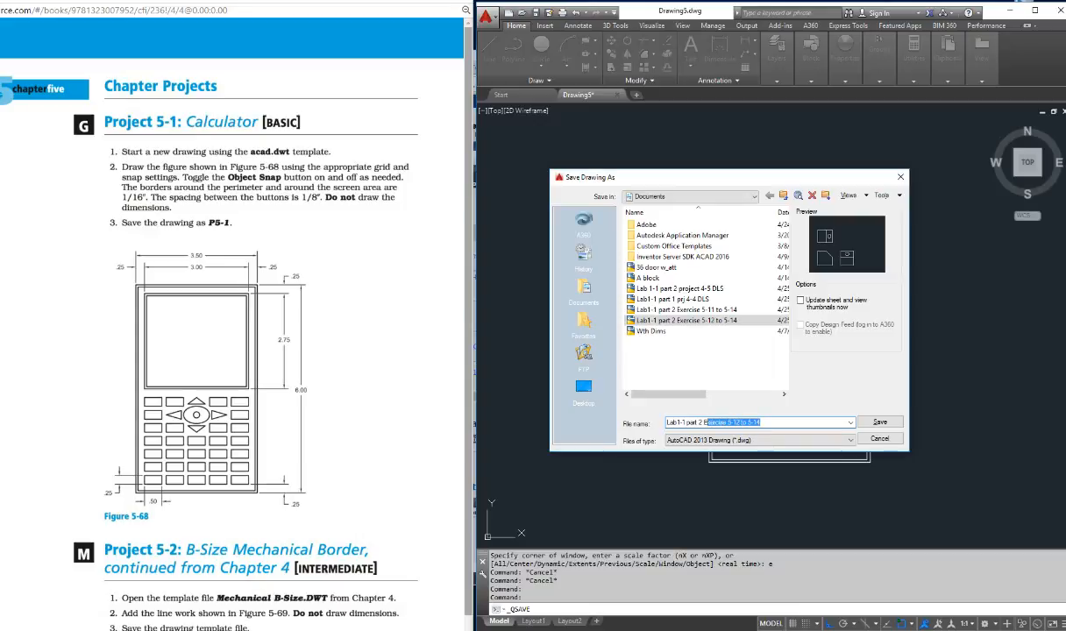
{"action": "type", "text": "Project"}
{"action": "key", "text": "Return"}
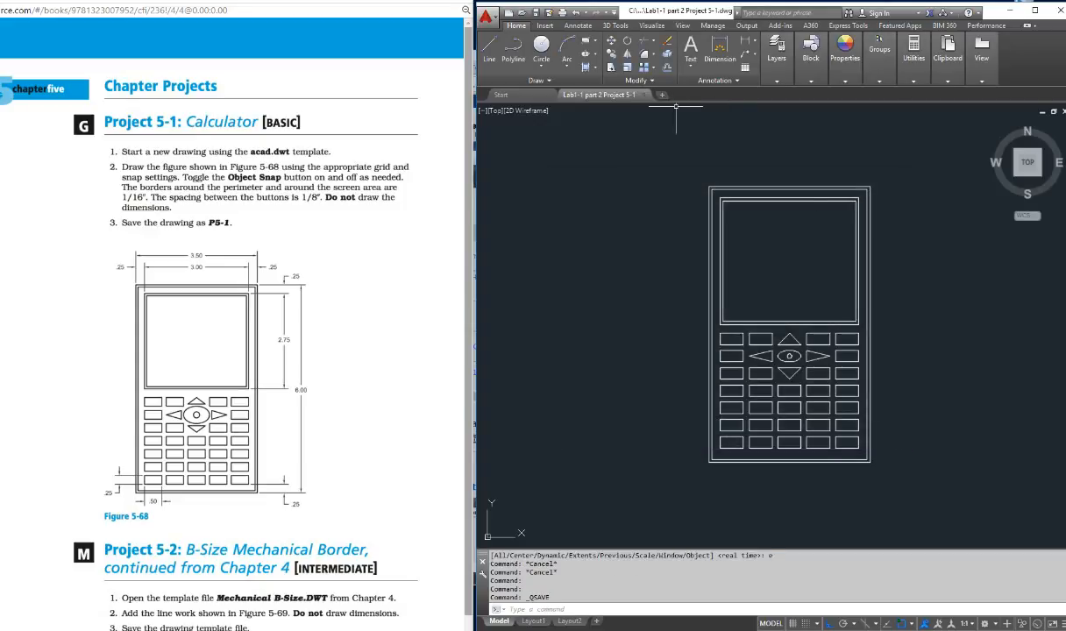
{"action": "key", "text": "ctrl+s"}
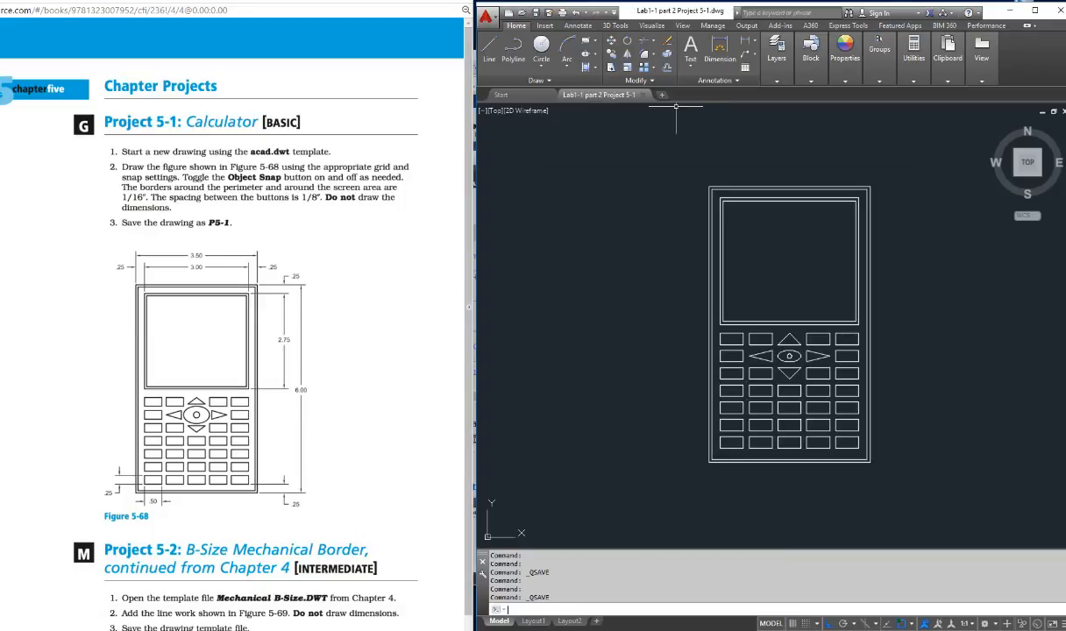